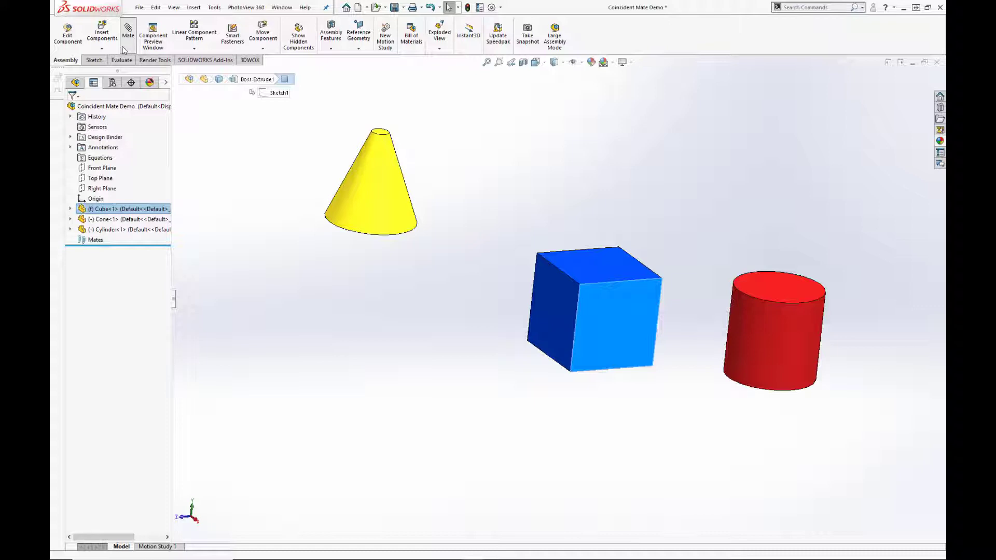
- Mate the cylinder's top face coincident to the cube's top face, toggling aligned/anti-aligned so it stands upright
click(124, 49)
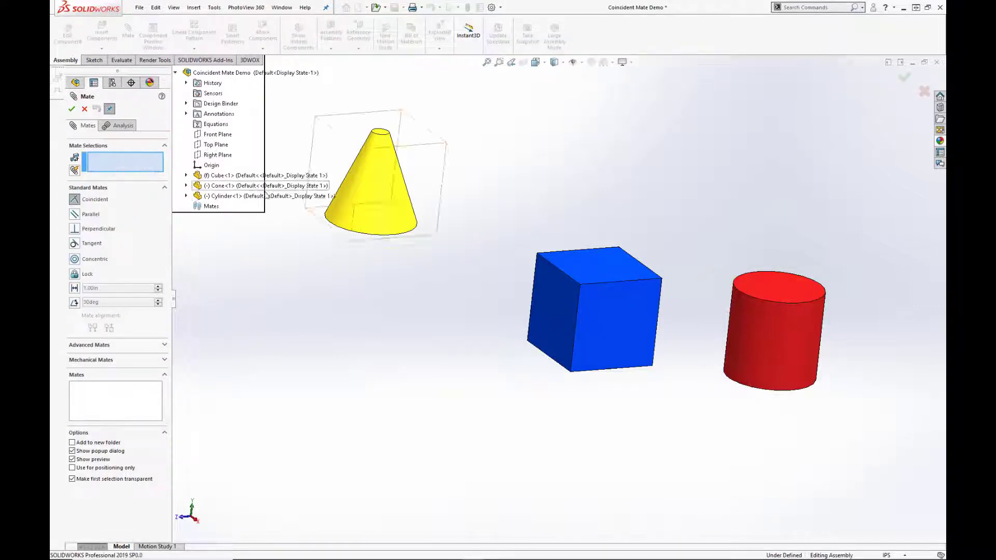
click(767, 287)
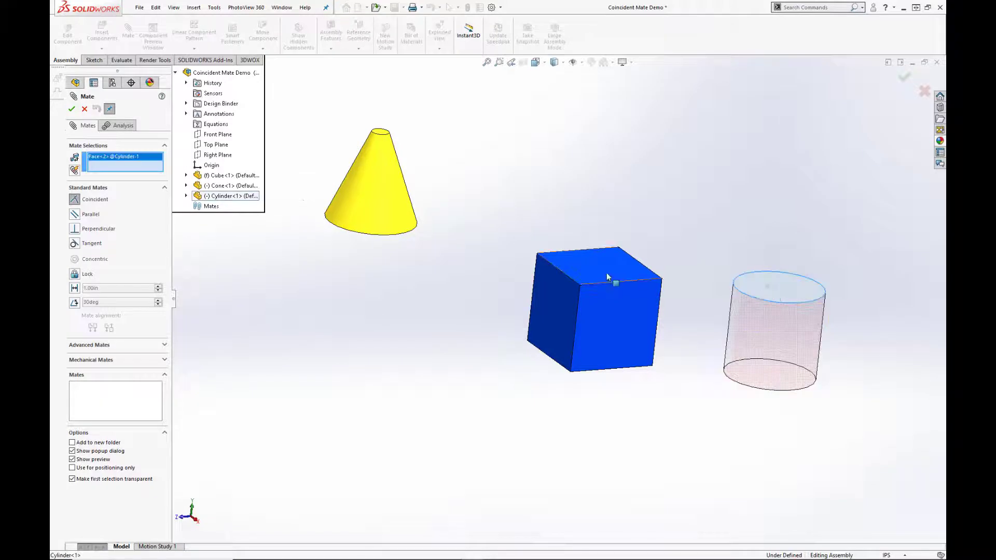
click(607, 275)
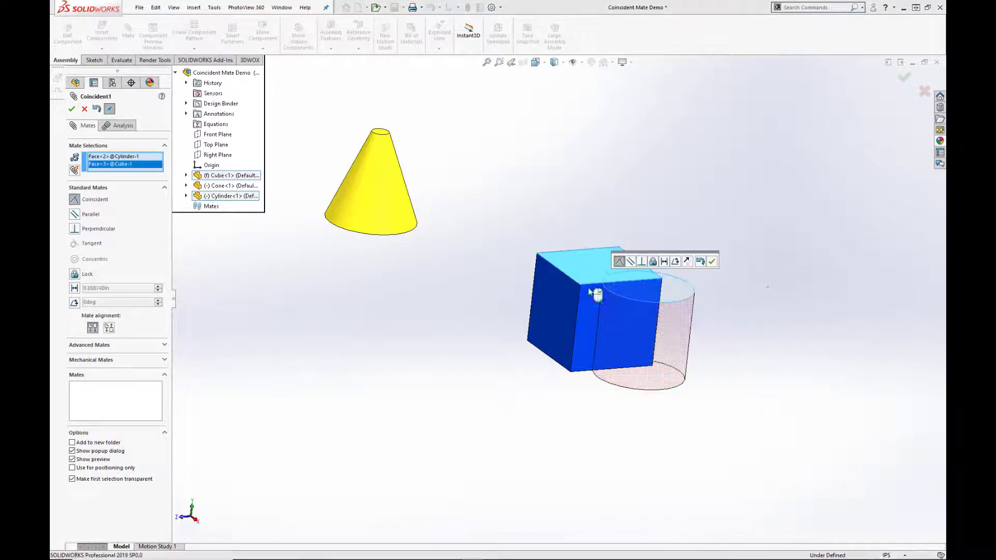
middle_drag(596, 294, 717, 273)
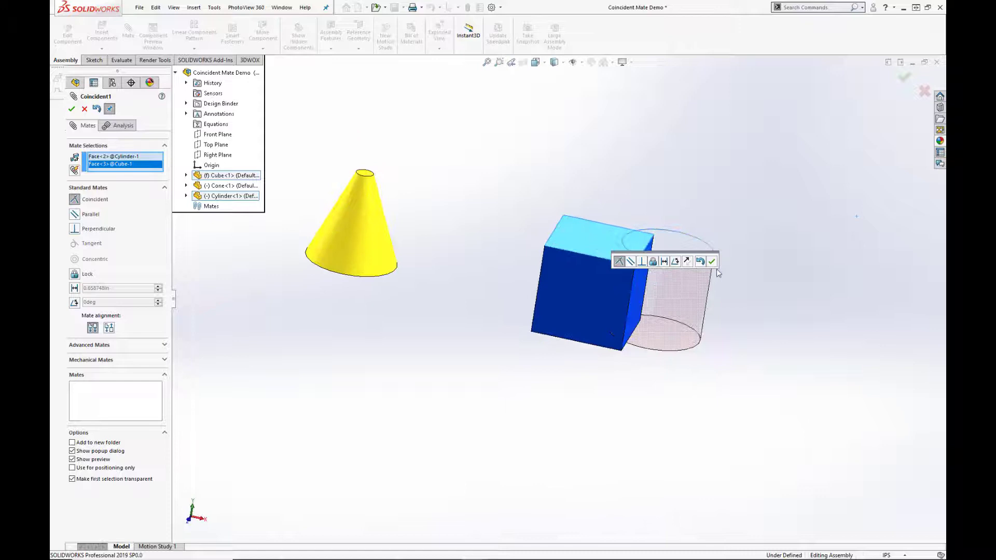
scroll(729, 249, down, 5)
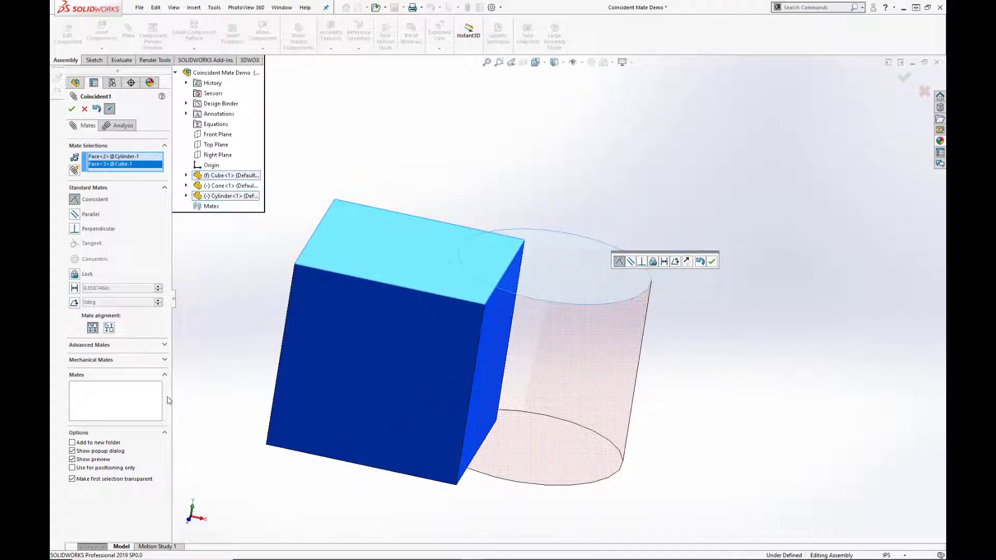
click(109, 328)
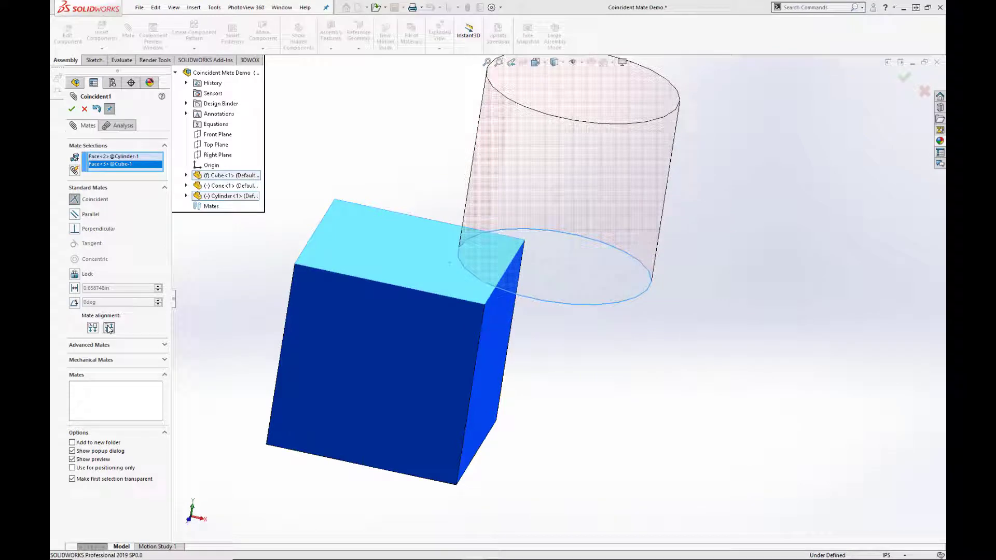
click(93, 328)
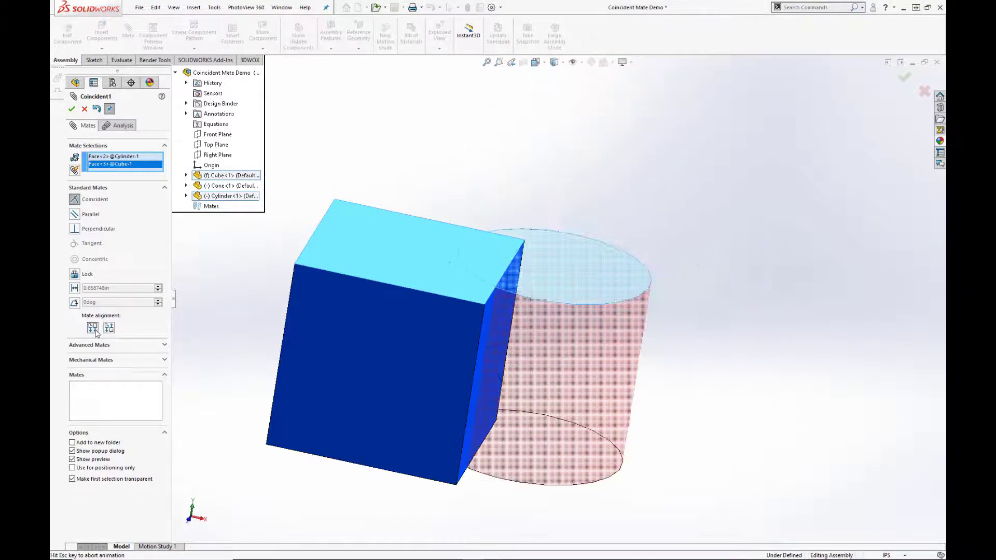
click(109, 328)
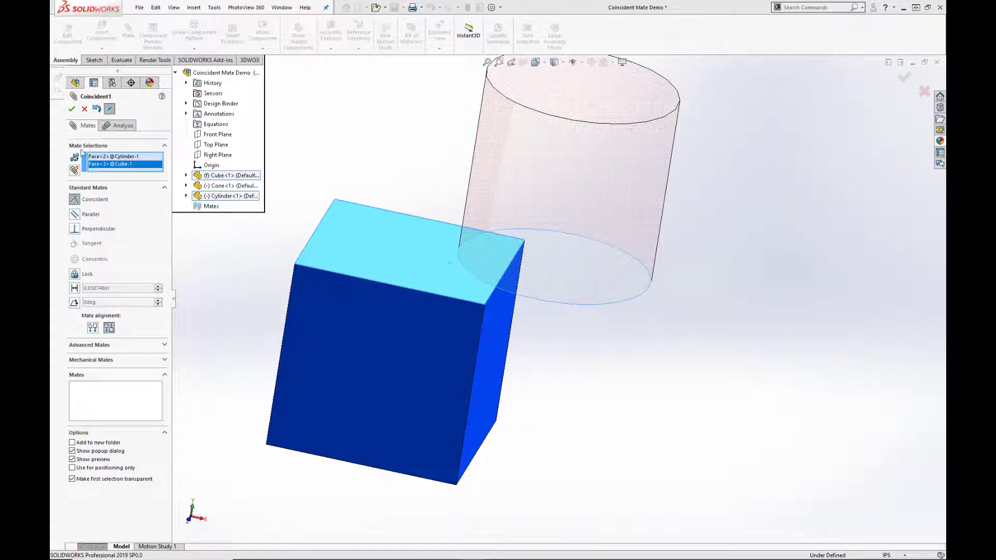
- Accept the face mate and make the cylinder's and cube's Right Planes coincident
click(71, 109)
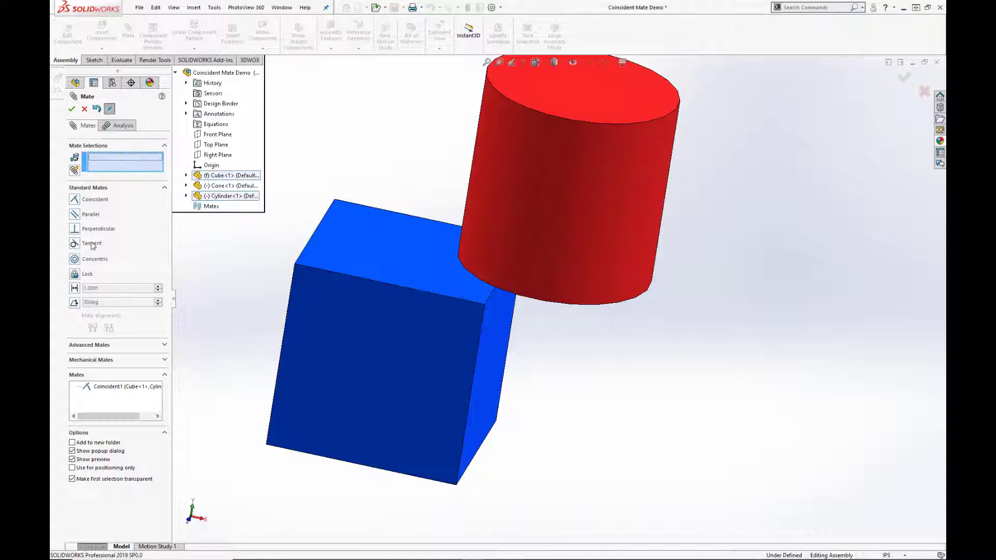
click(185, 196)
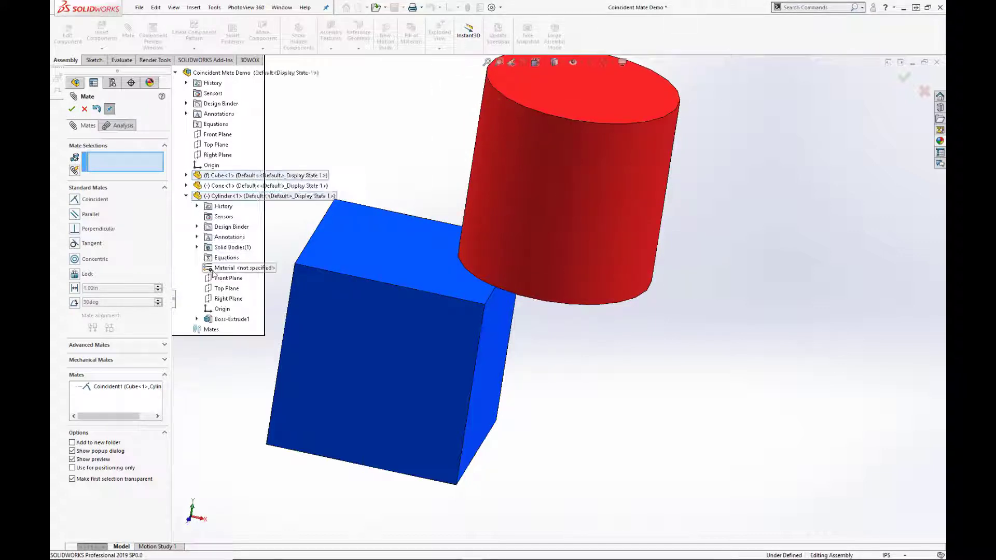
click(214, 301)
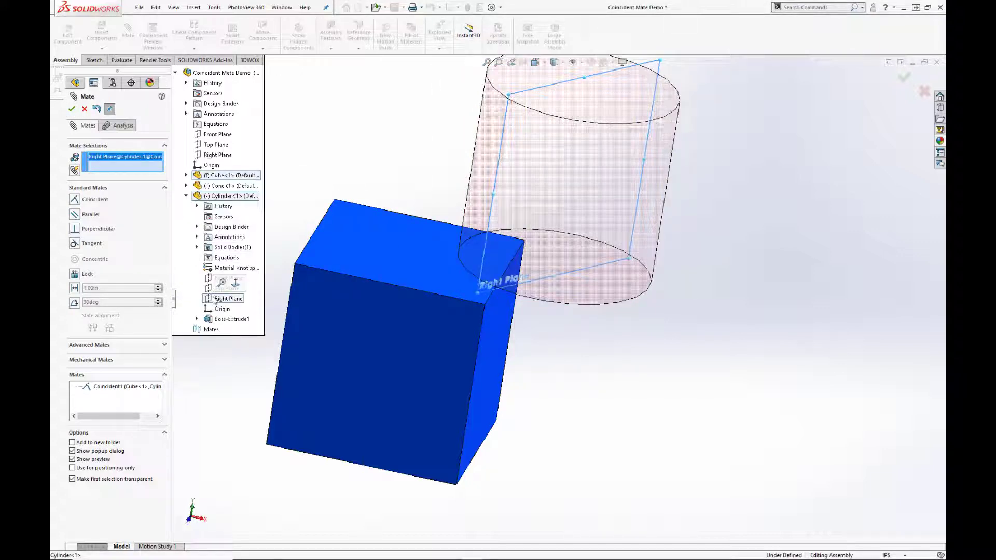
click(186, 175)
click(219, 278)
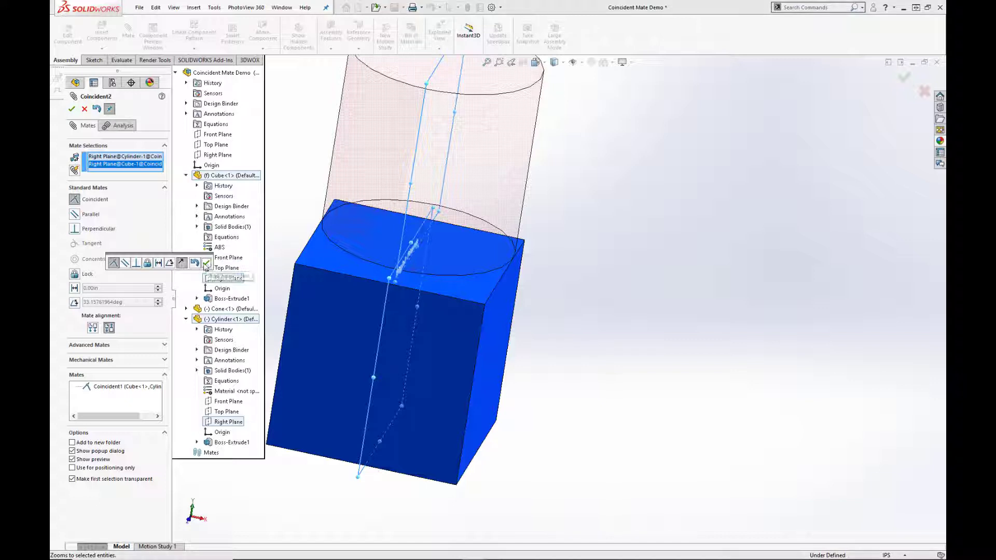
drag(181, 257, 679, 203)
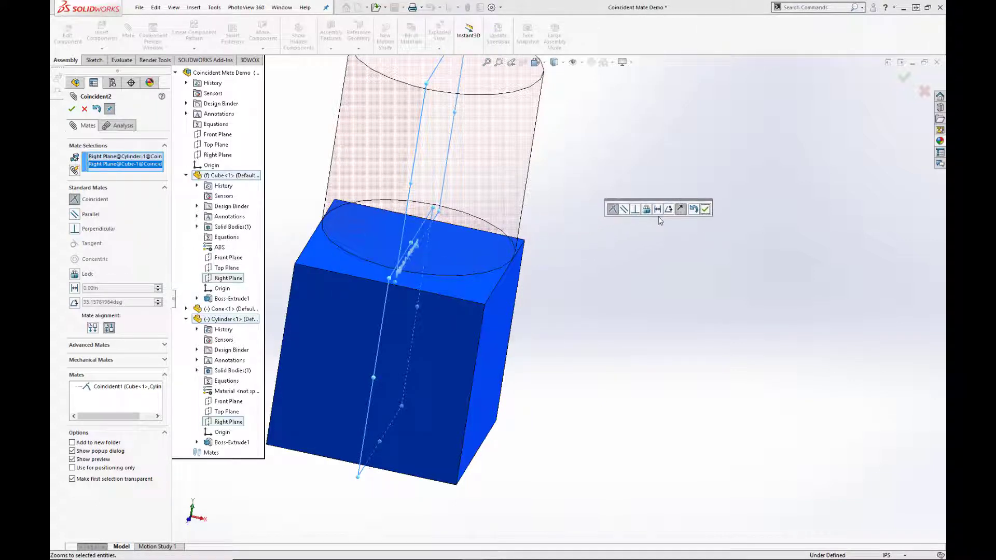
click(705, 210)
- Make the cube's and cylinder's Front Planes coincident
scroll(502, 265, up, 3)
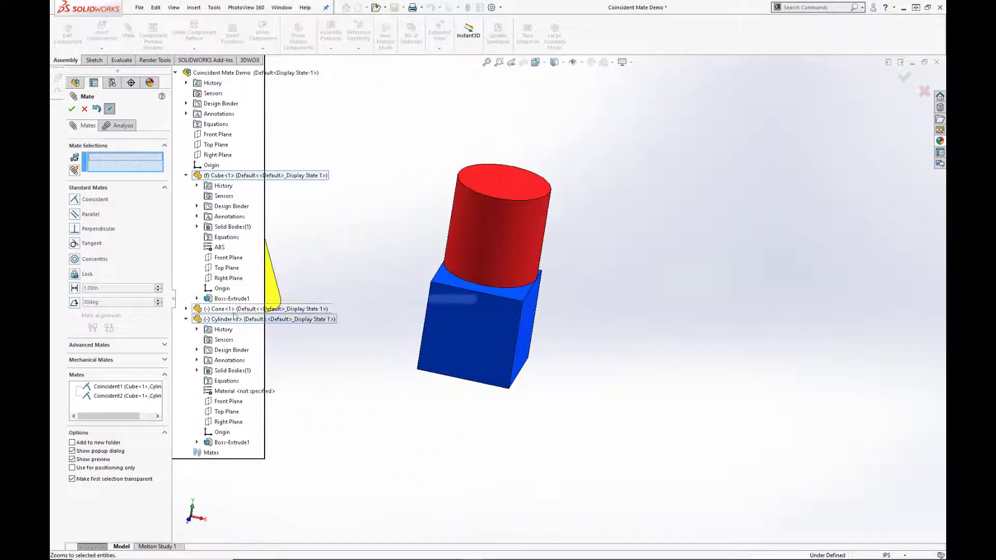
click(230, 257)
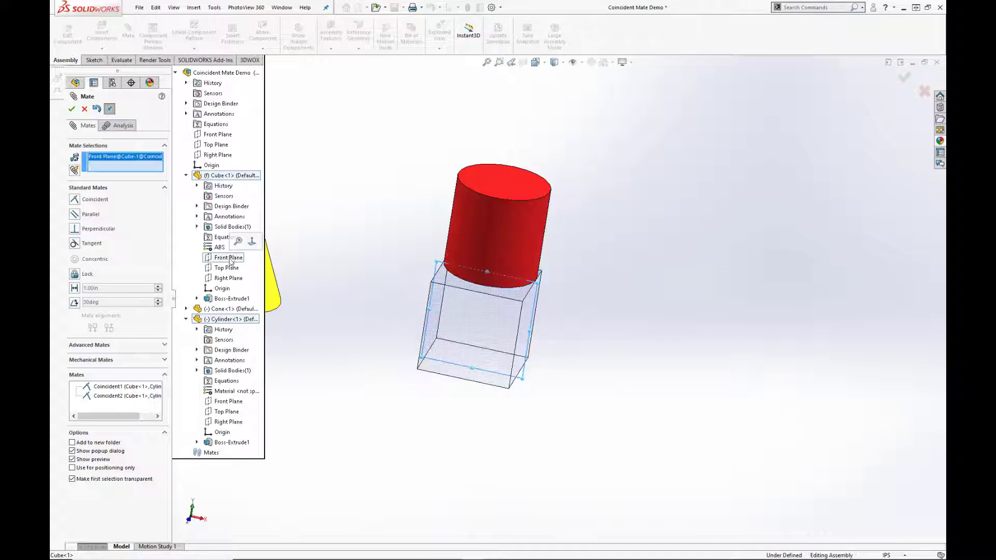
click(224, 402)
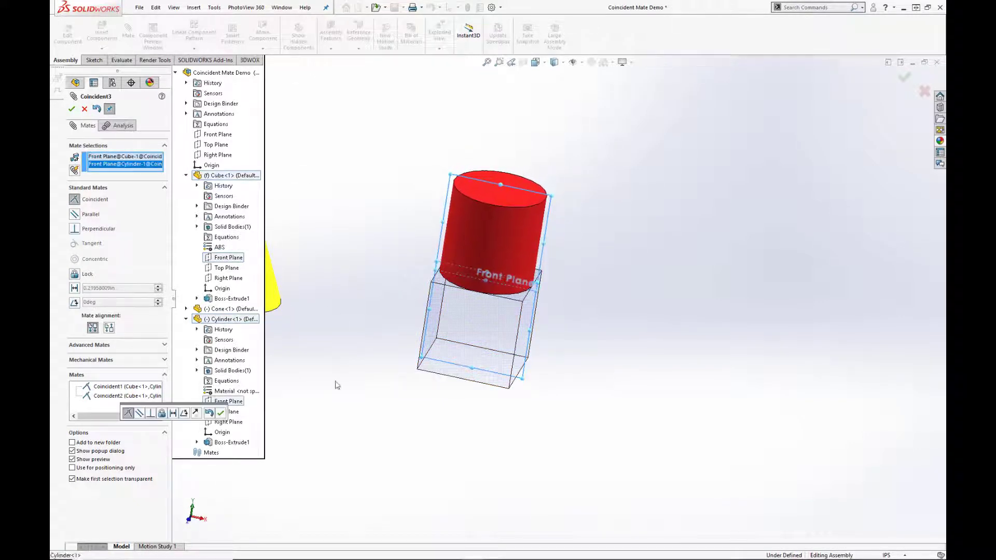
middle_drag(548, 303, 455, 292)
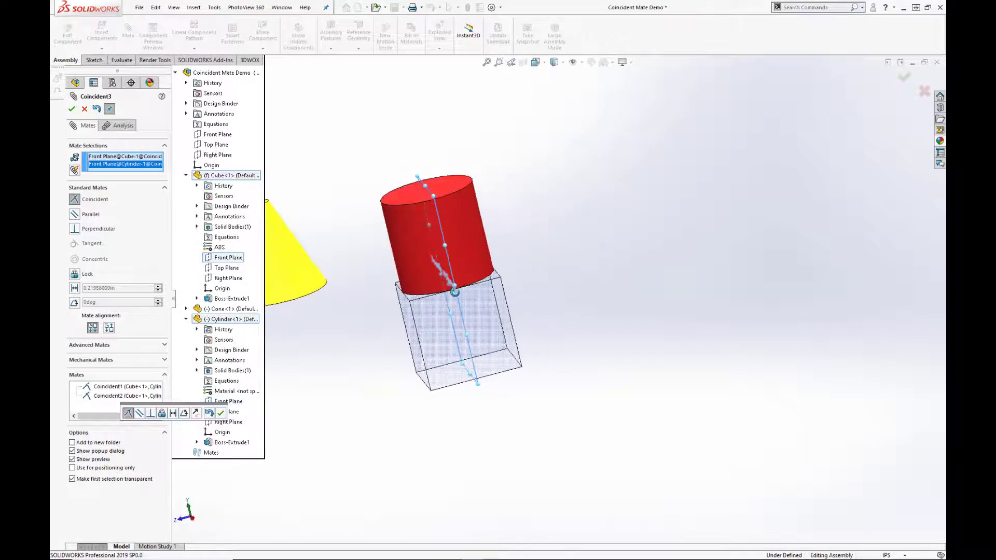
click(221, 413)
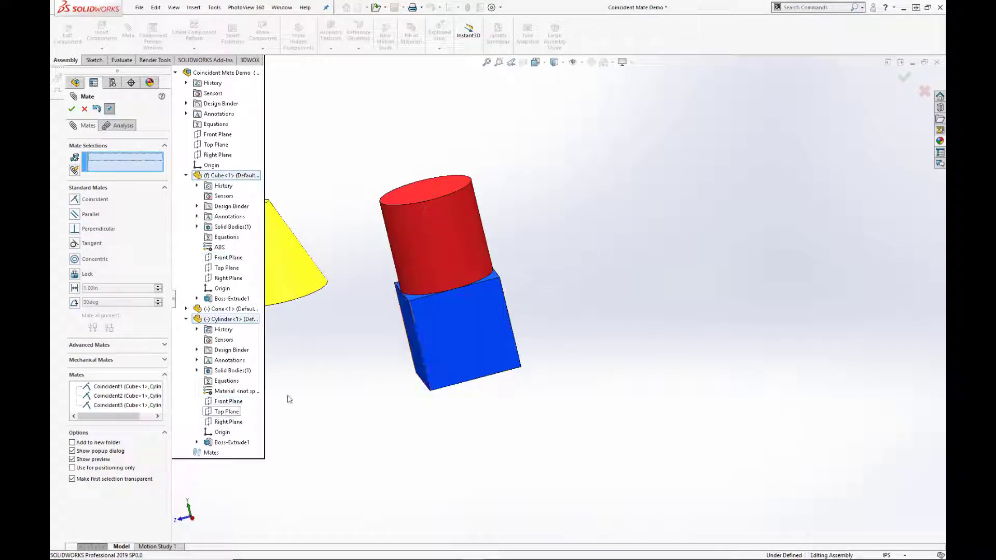
scroll(445, 300, up, 3)
scroll(427, 326, down, 6)
scroll(425, 326, up, 3)
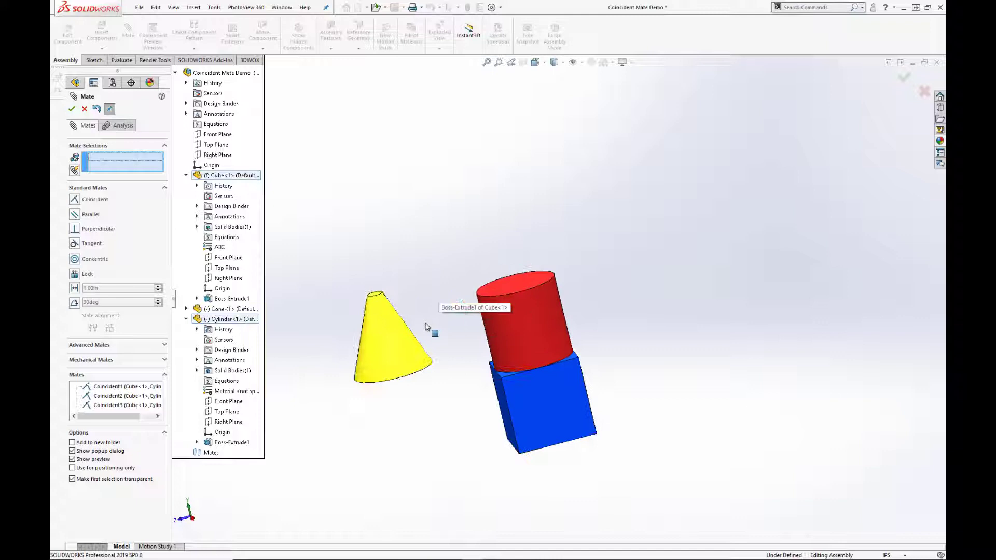
scroll(425, 326, down, 3)
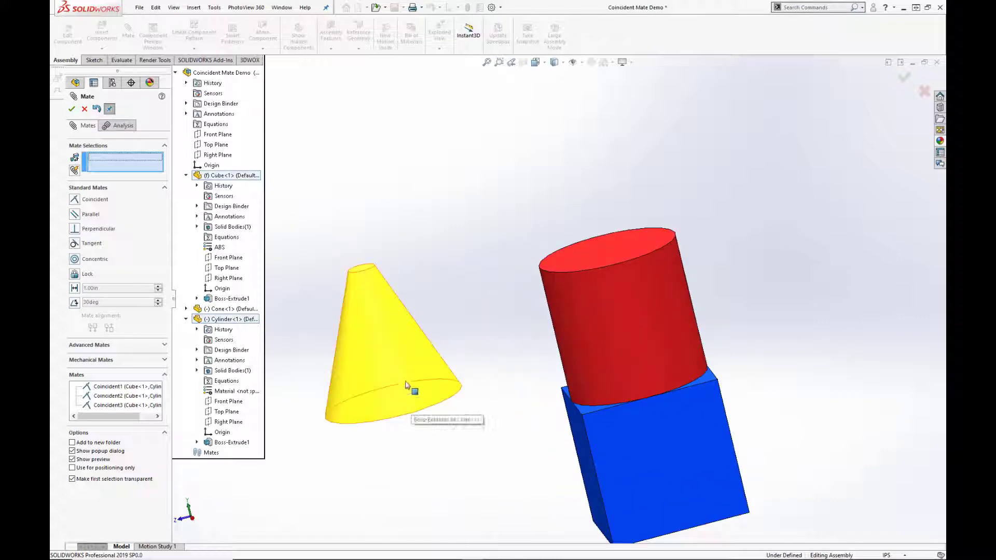
- Switch to isometric view and mate the cone's base edge coincident with the cylinder's top edge
middle_drag(409, 389, 405, 334)
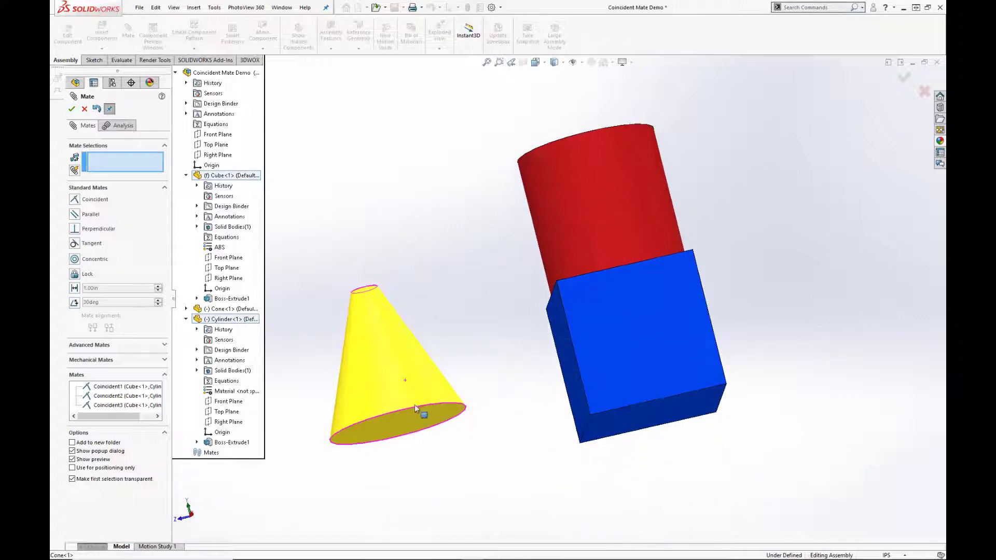
key(ctrl+7)
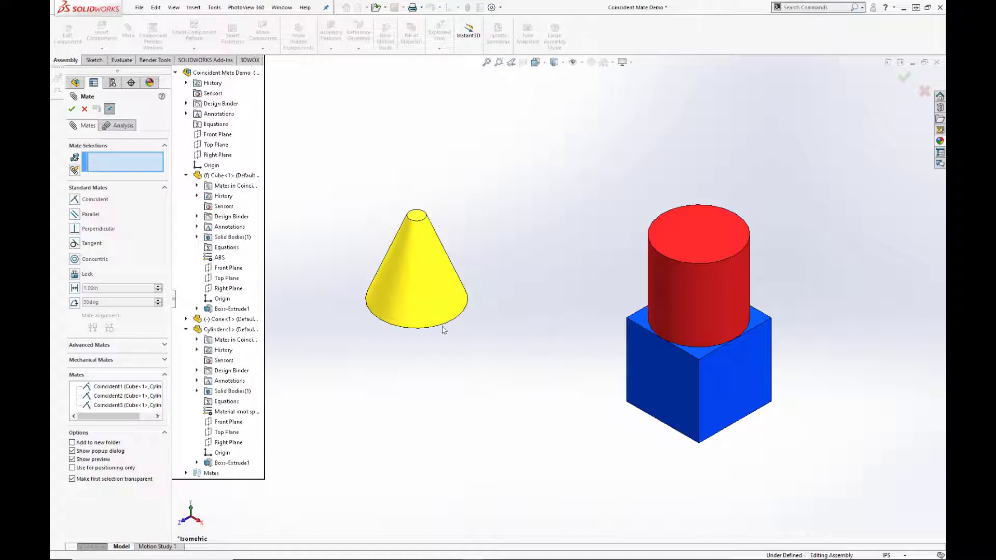
click(444, 329)
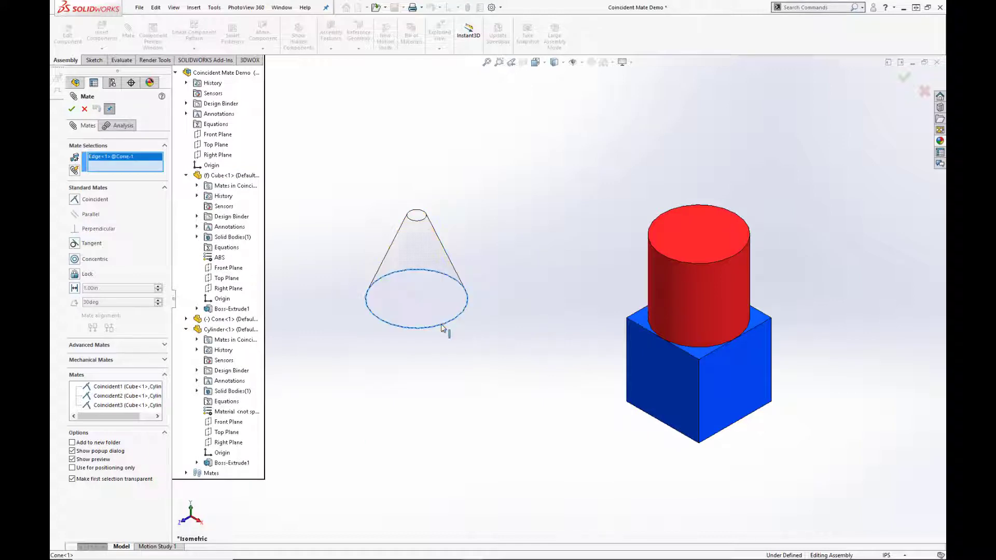
click(660, 253)
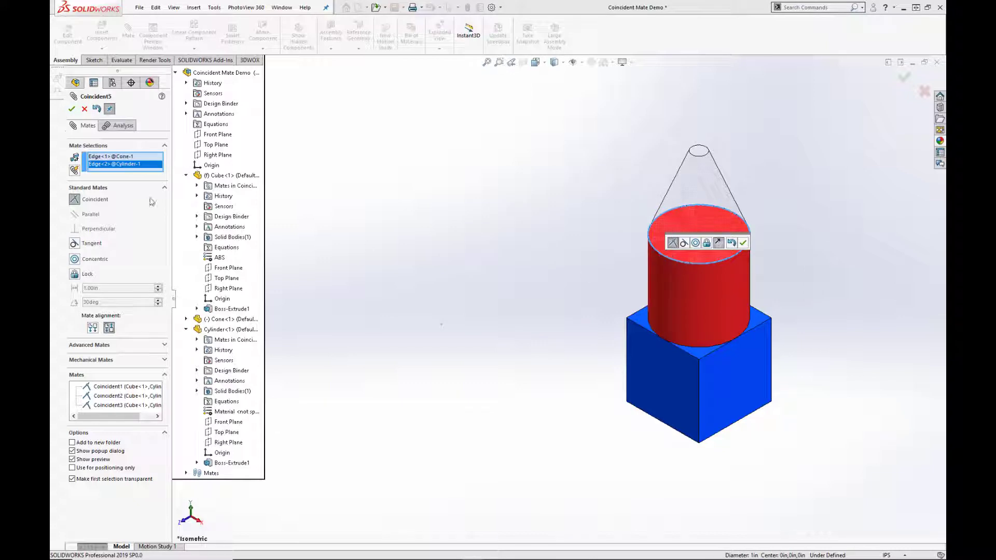
click(72, 108)
scroll(689, 215, down, 5)
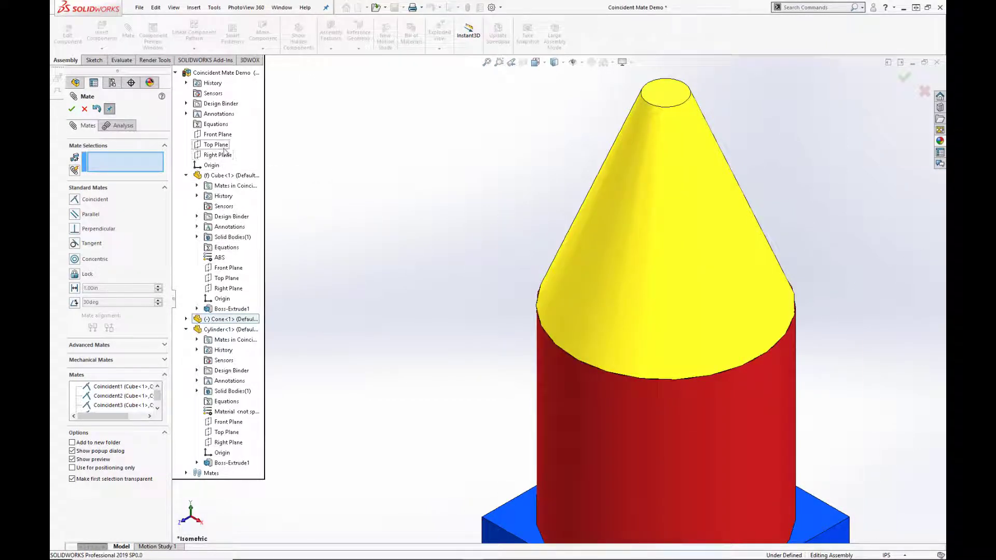
- Make the cube's Right Plane coincident with the cone's Front Plane, then close the Mate tool
click(228, 288)
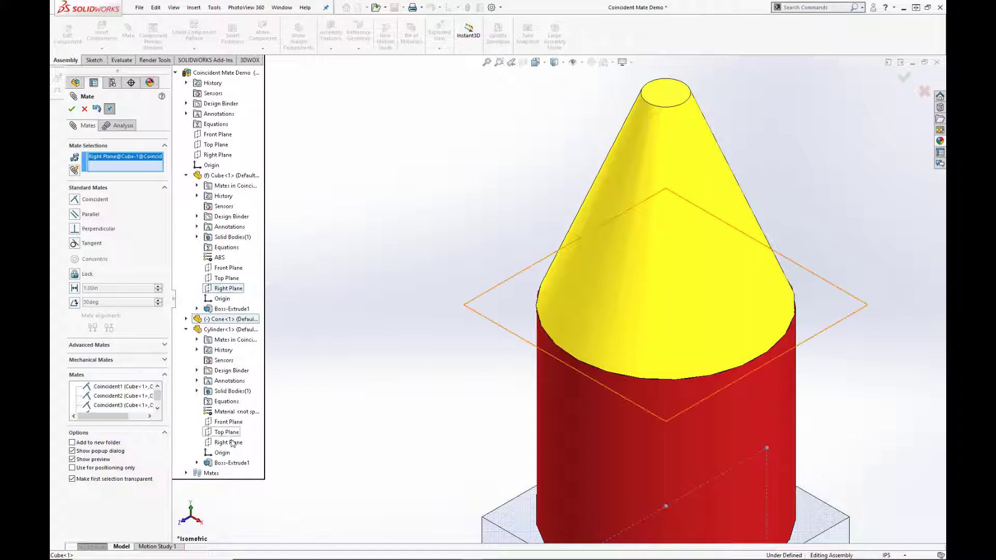
click(186, 318)
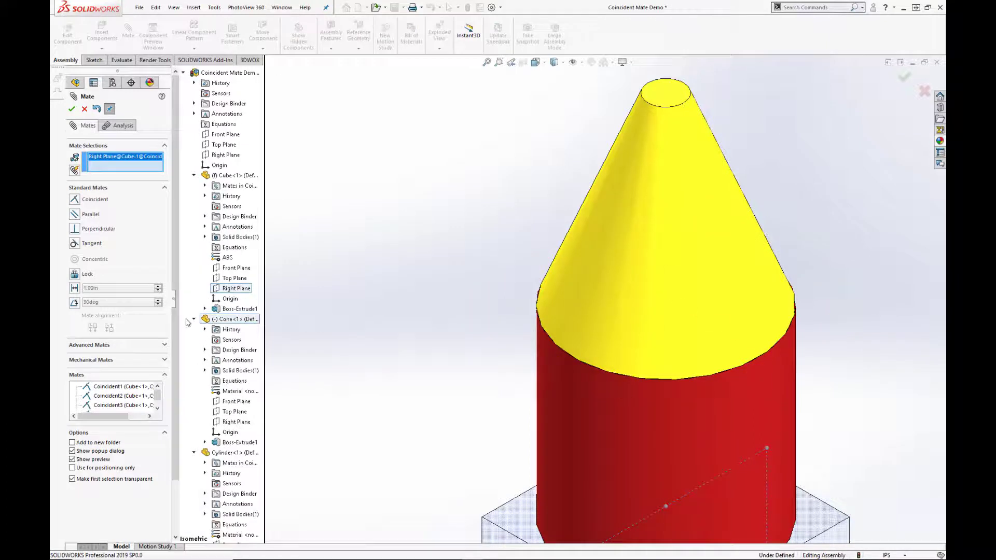
click(226, 402)
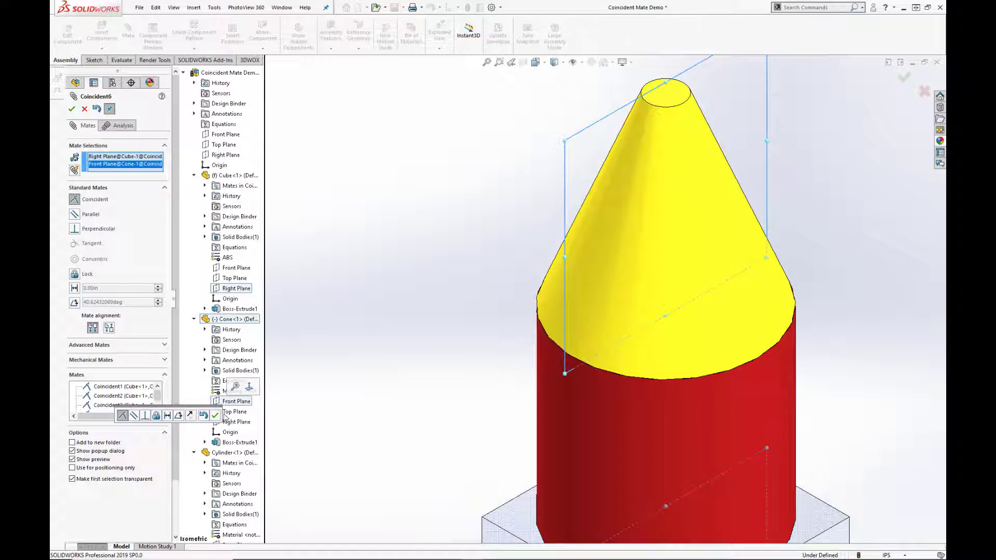
click(215, 416)
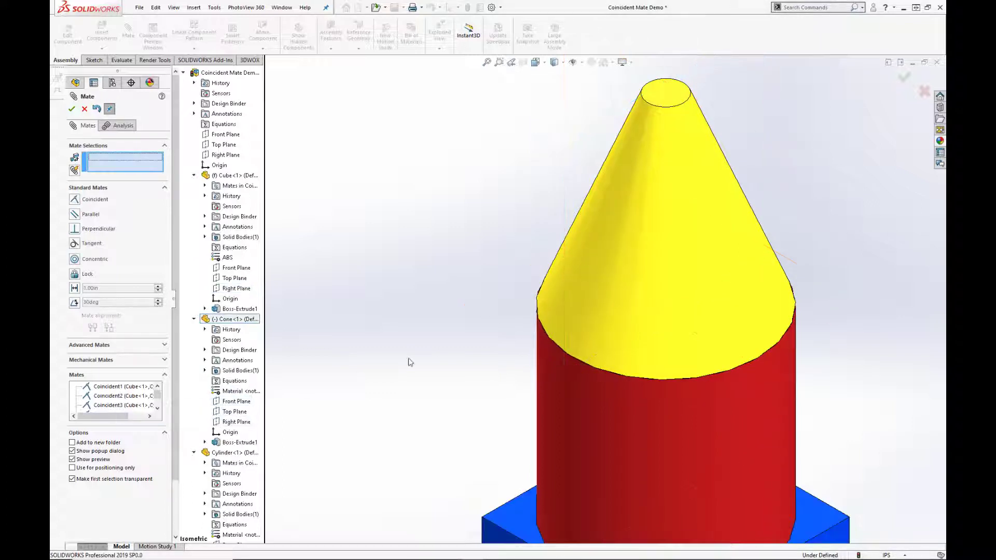
scroll(472, 338, up, 3)
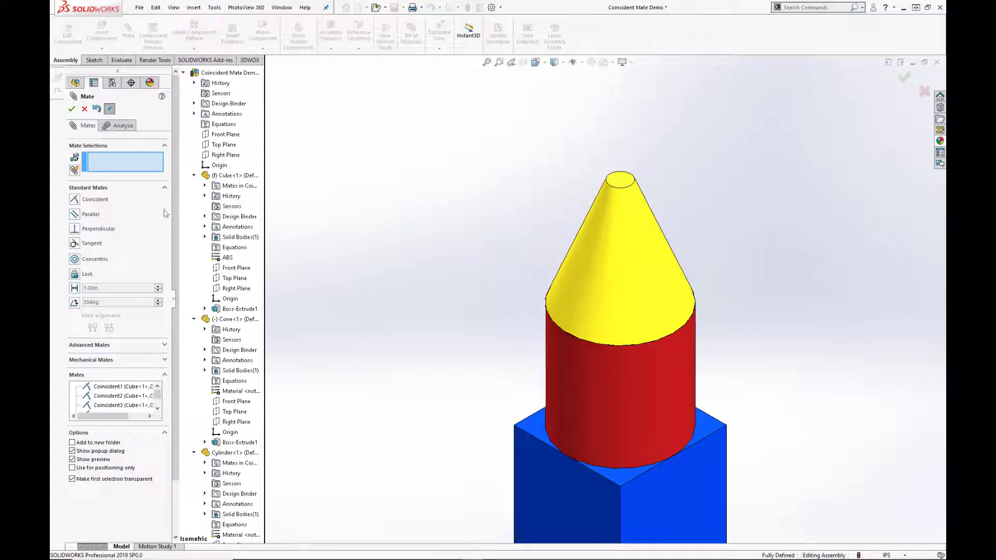
click(72, 108)
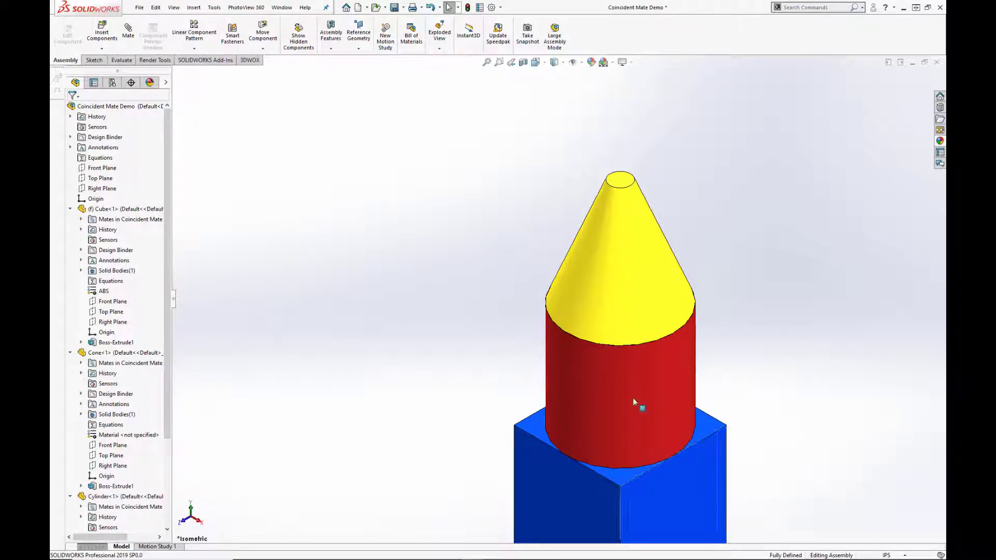
scroll(499, 312, up, 4)
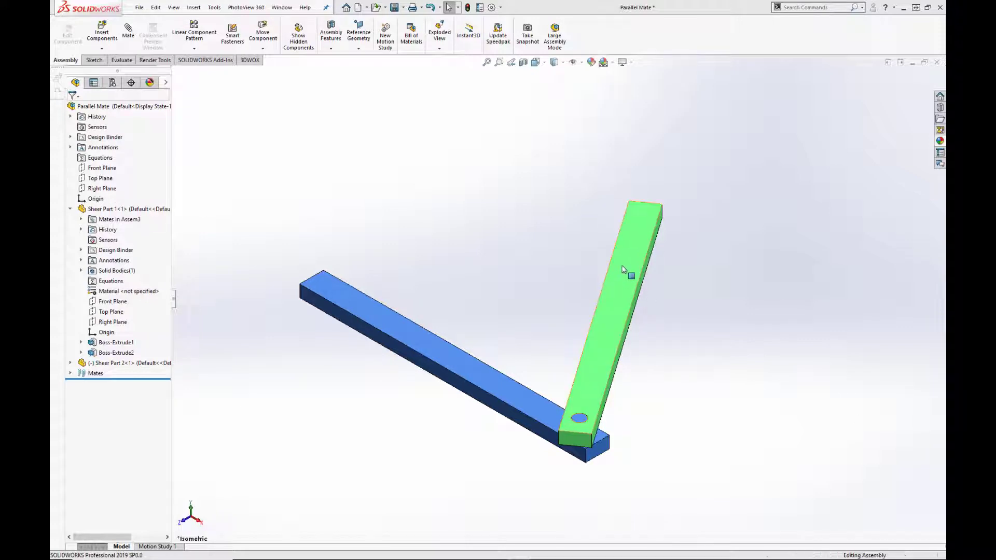
- Swing the green bar around its pin and try dragging the fixed blue bar
drag(629, 271, 654, 304)
click(716, 402)
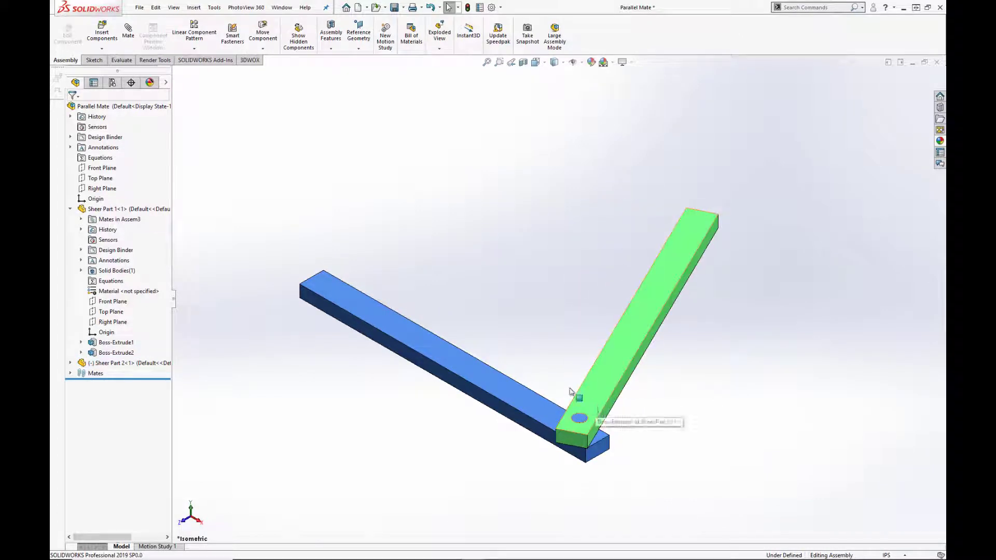
click(408, 325)
drag(407, 324, 394, 316)
click(613, 211)
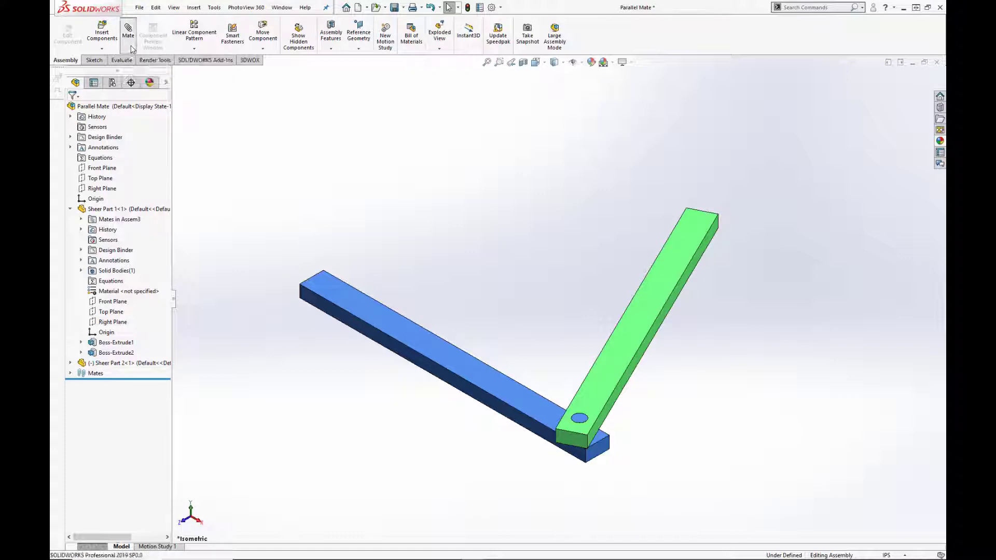
- Add a Parallel mate between a green bar face and the blue bar's end face
click(129, 33)
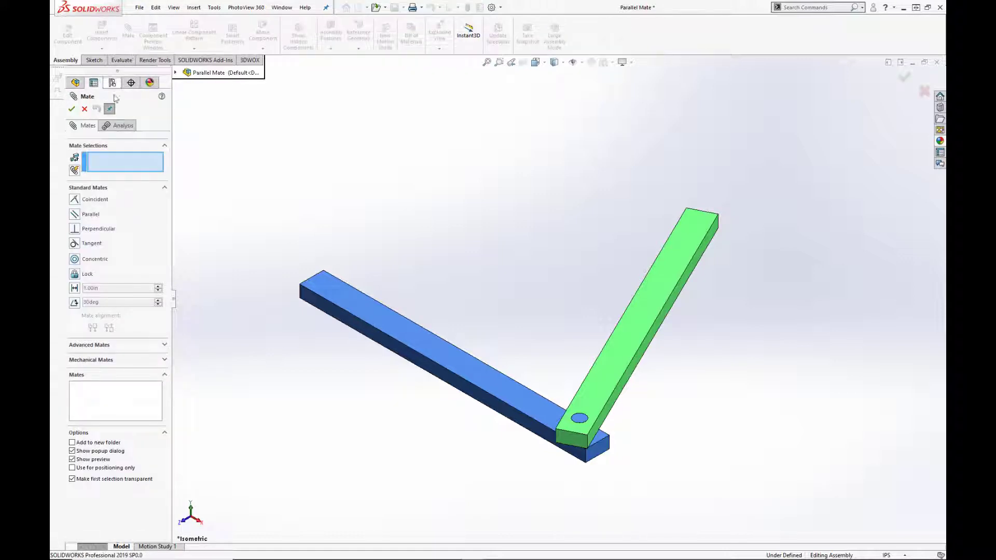
click(75, 216)
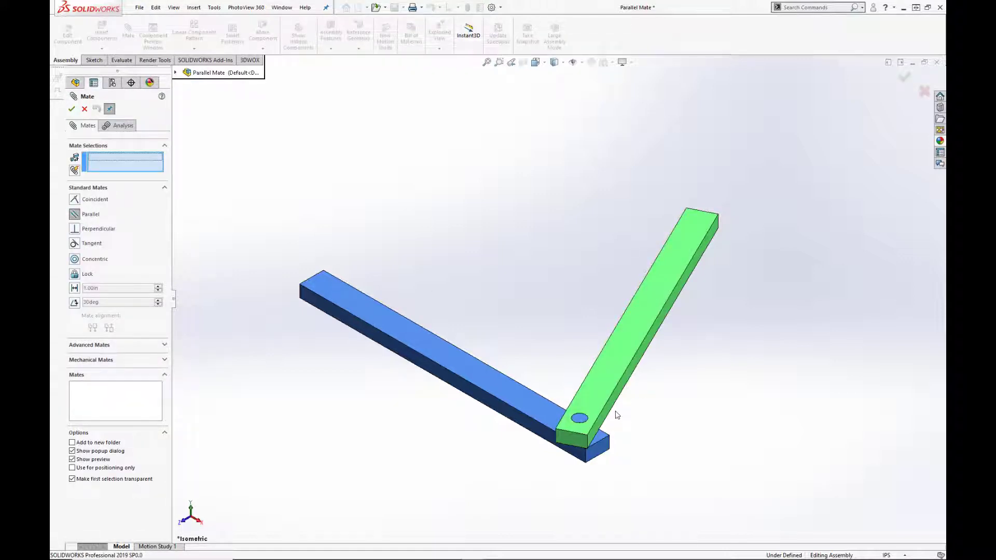
scroll(626, 420, down, 3)
scroll(559, 454, down, 3)
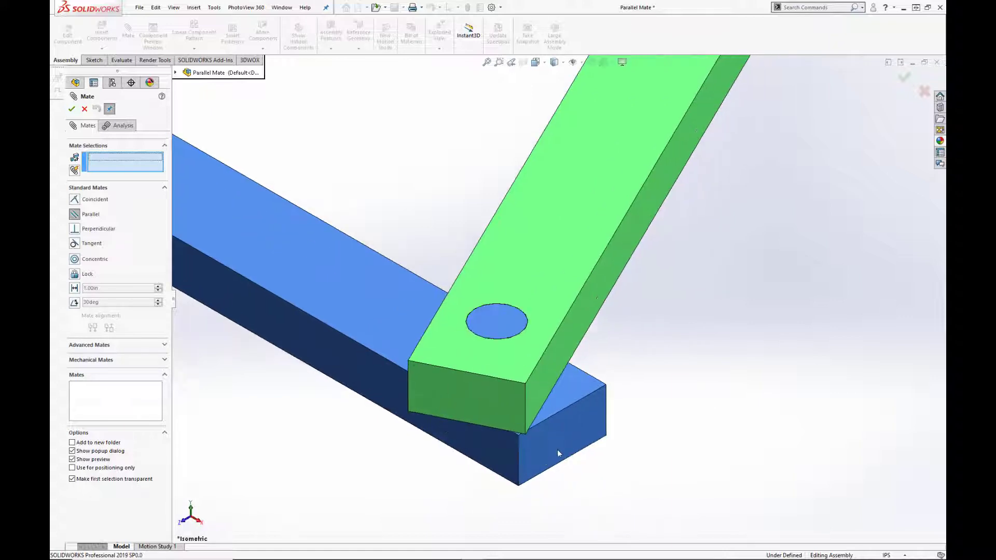
click(545, 379)
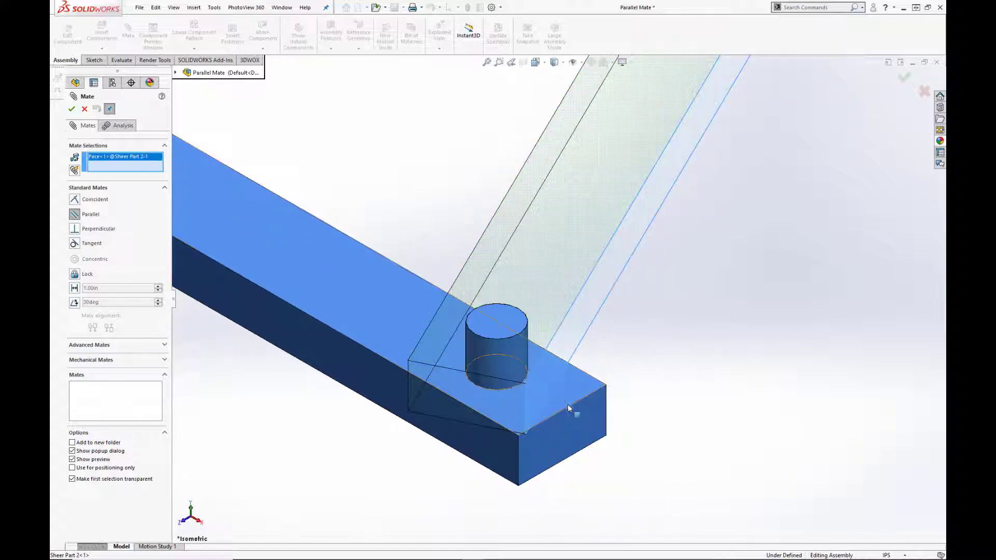
click(578, 426)
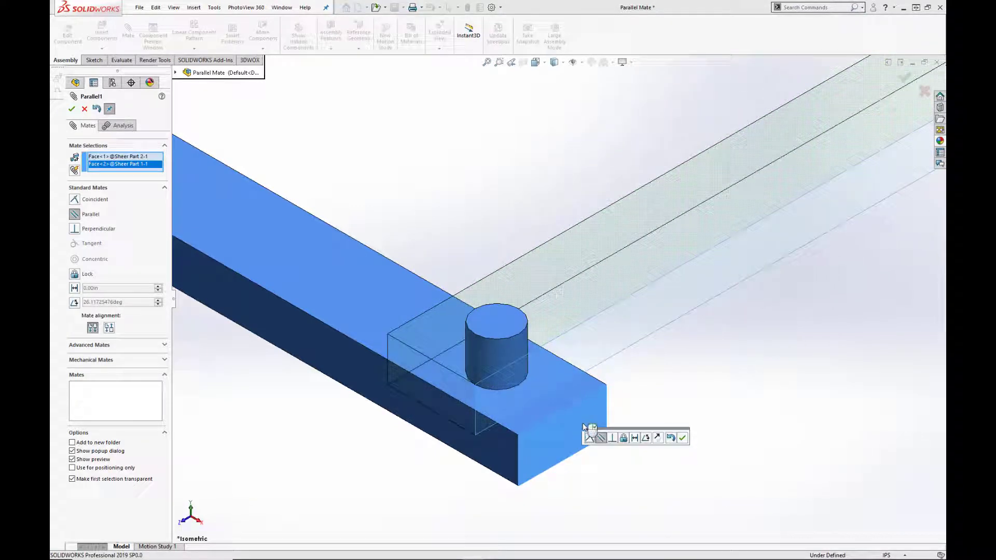
click(683, 439)
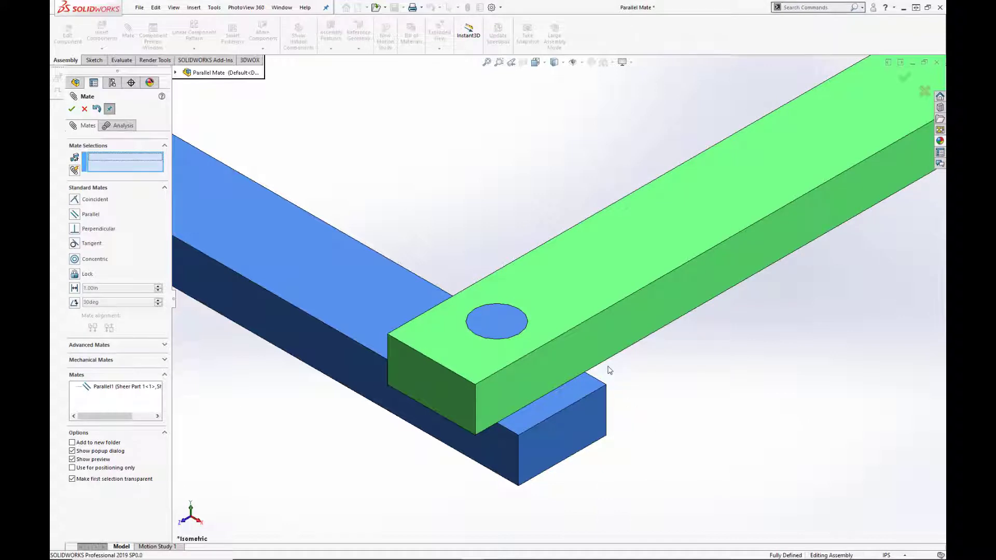
- Select the Parallel1 mate and delete it
scroll(604, 368, up, 5)
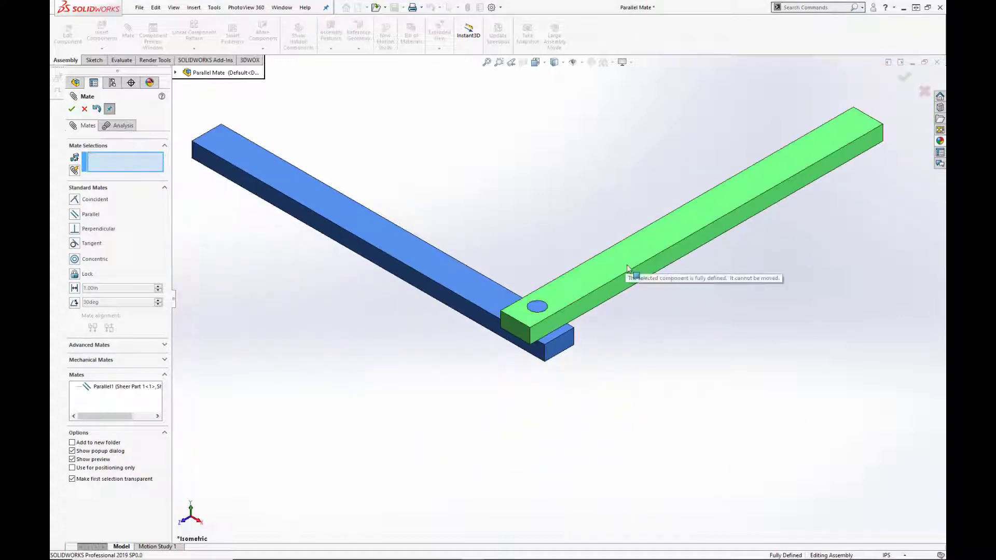
click(136, 387)
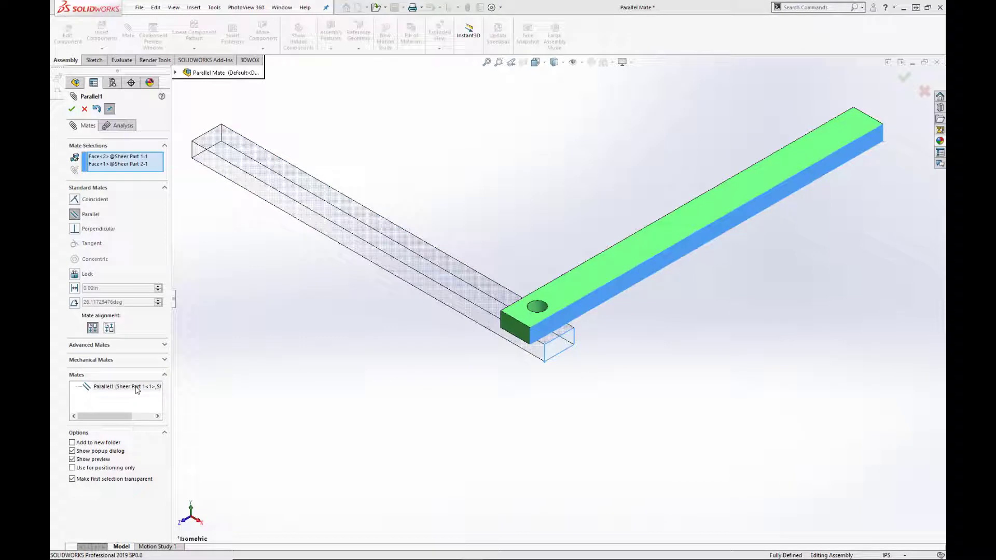
key(Delete)
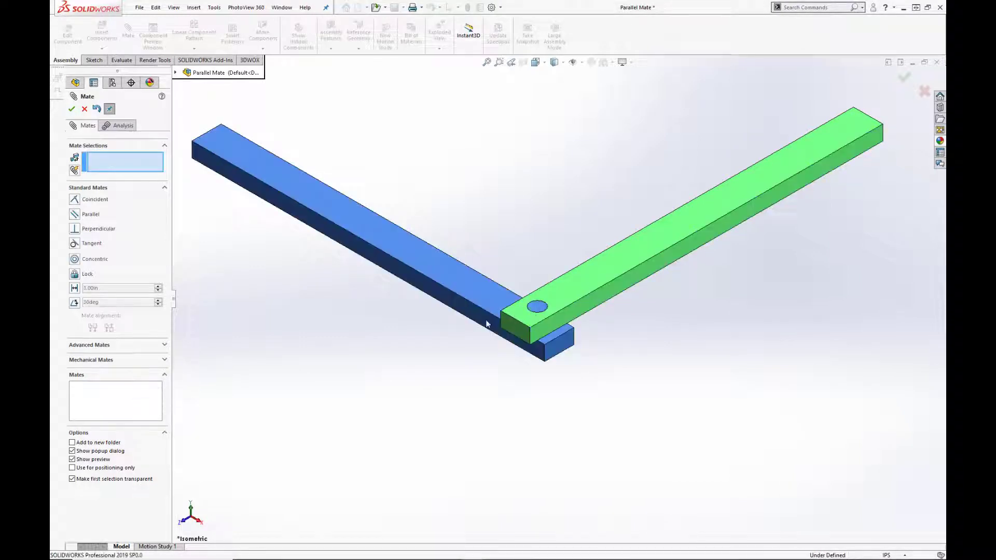
- Swing the green bar upward and add Parallel2 between a blue bar face and the green top edge
drag(638, 259, 578, 216)
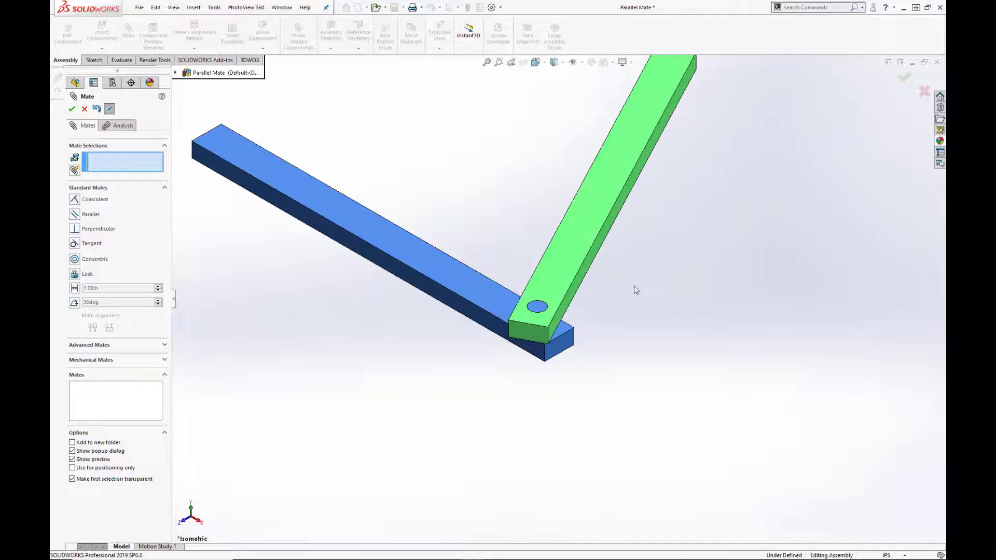
scroll(591, 308, down, 5)
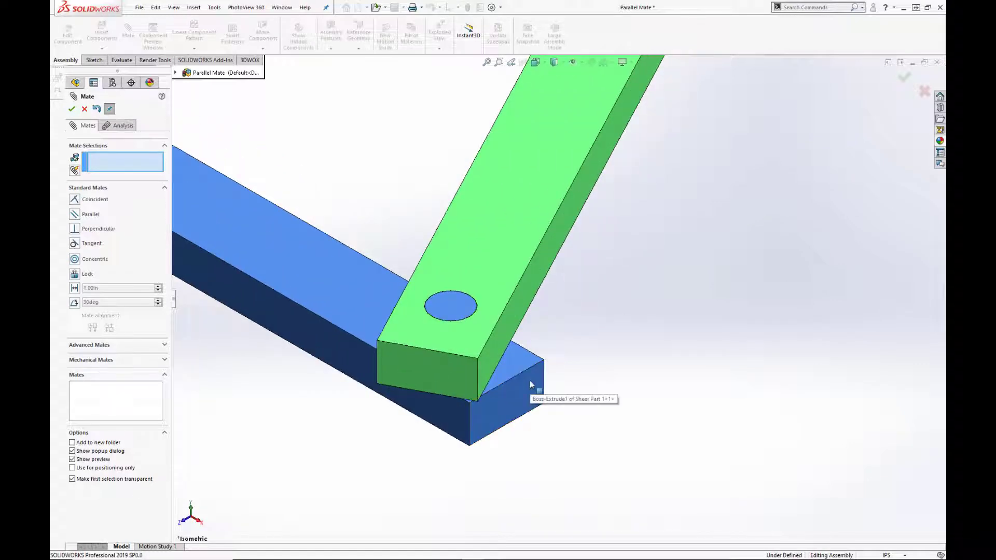
click(532, 384)
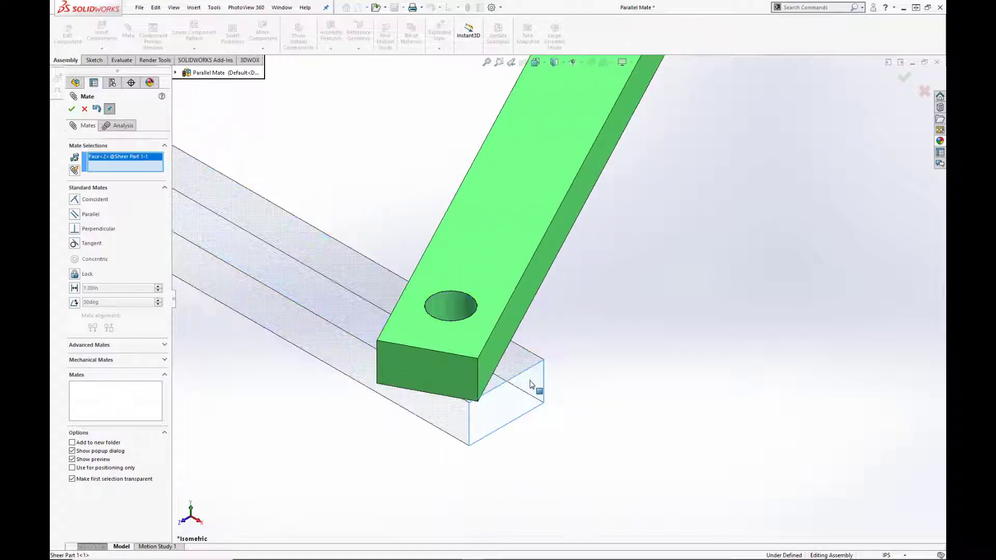
click(507, 302)
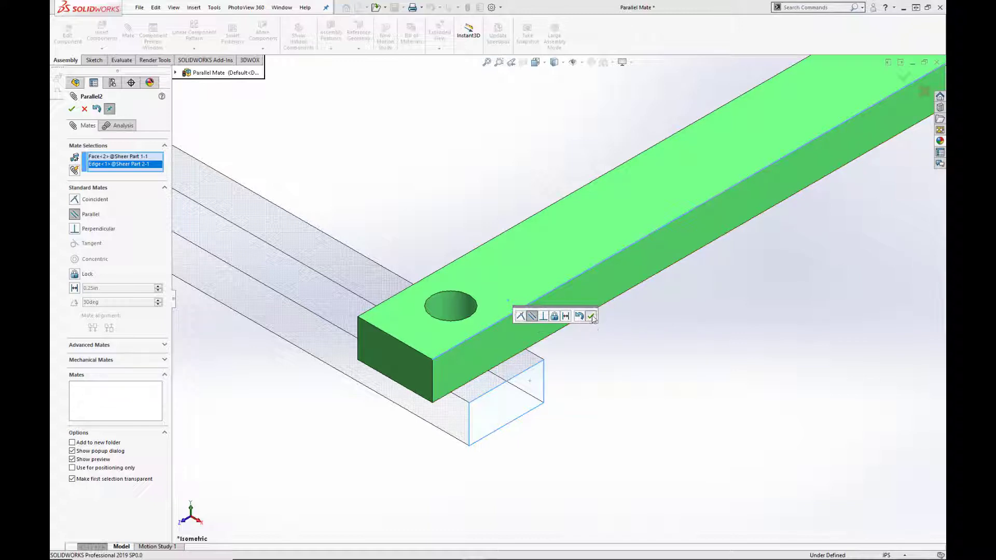
click(591, 316)
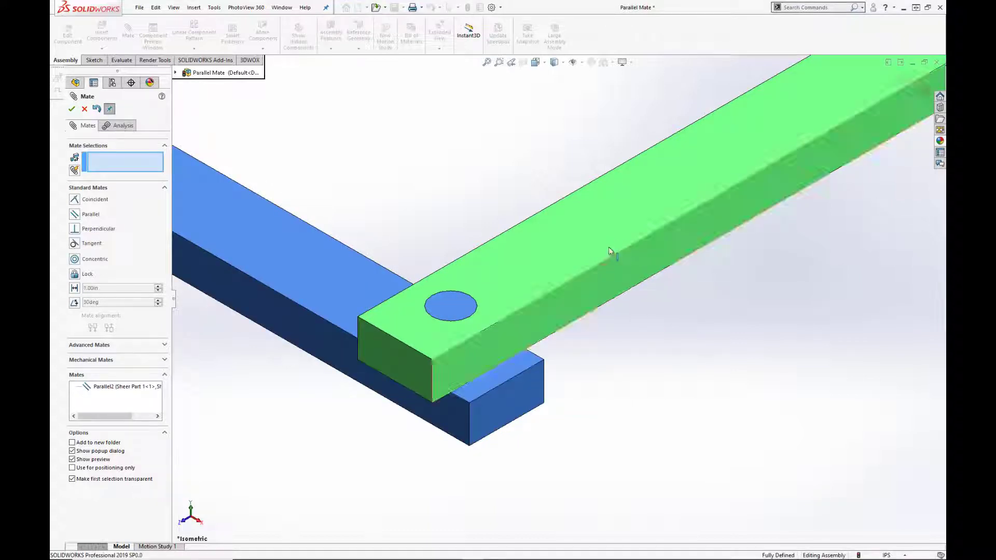
click(122, 388)
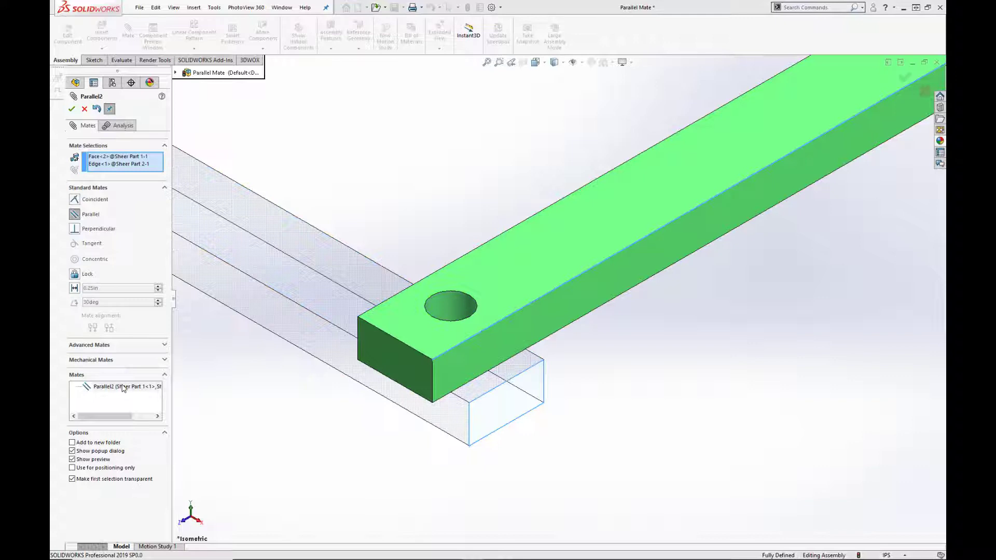
right_click(125, 388)
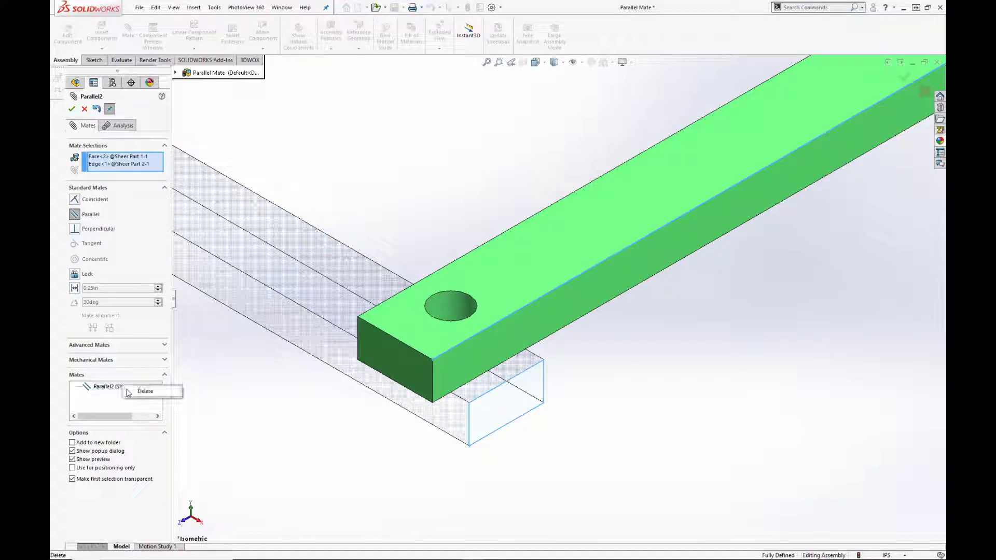
- Delete Parallel2 and add Parallel3 between the blue bar's side face and Sheer Part 2's Front Plane, flipping alignment
click(144, 392)
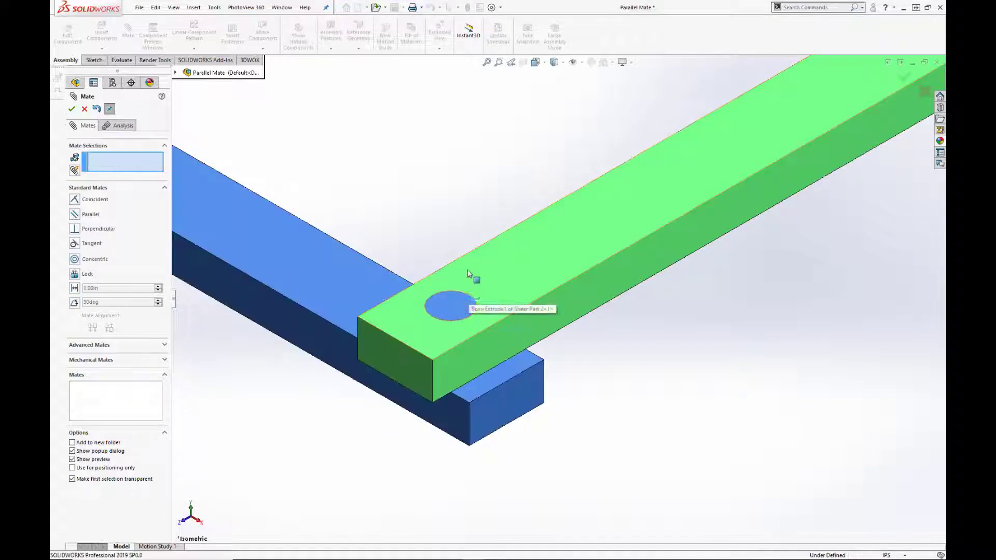
scroll(471, 263, up, 5)
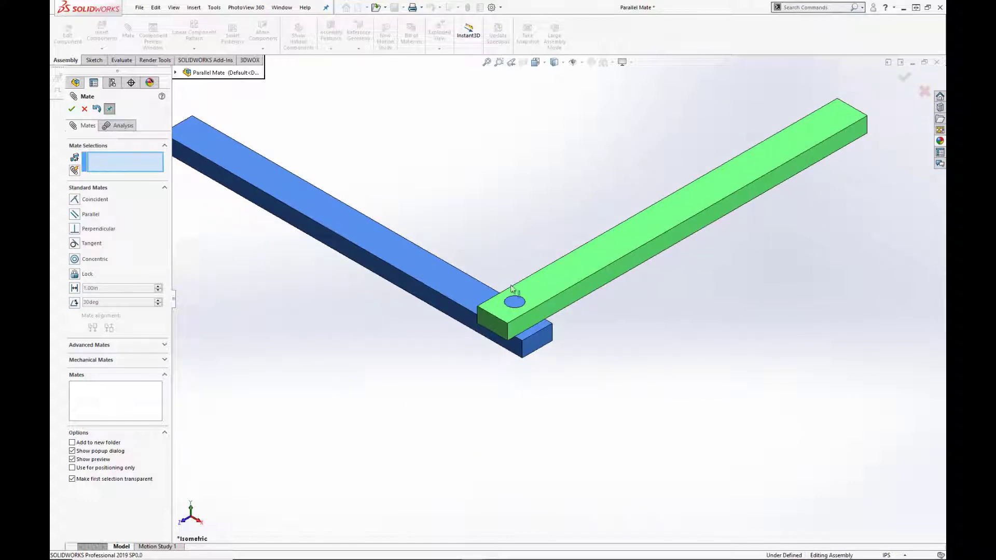
click(175, 73)
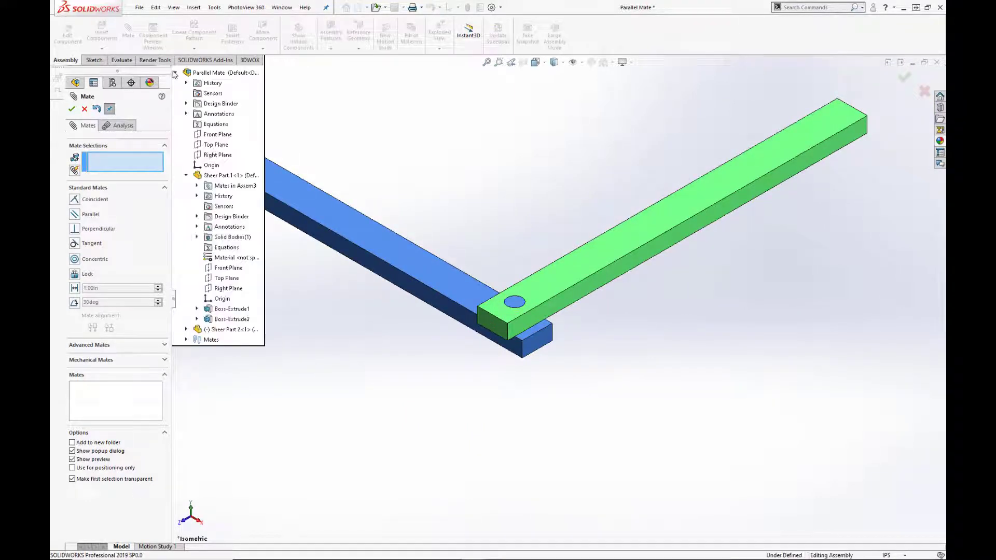
click(513, 348)
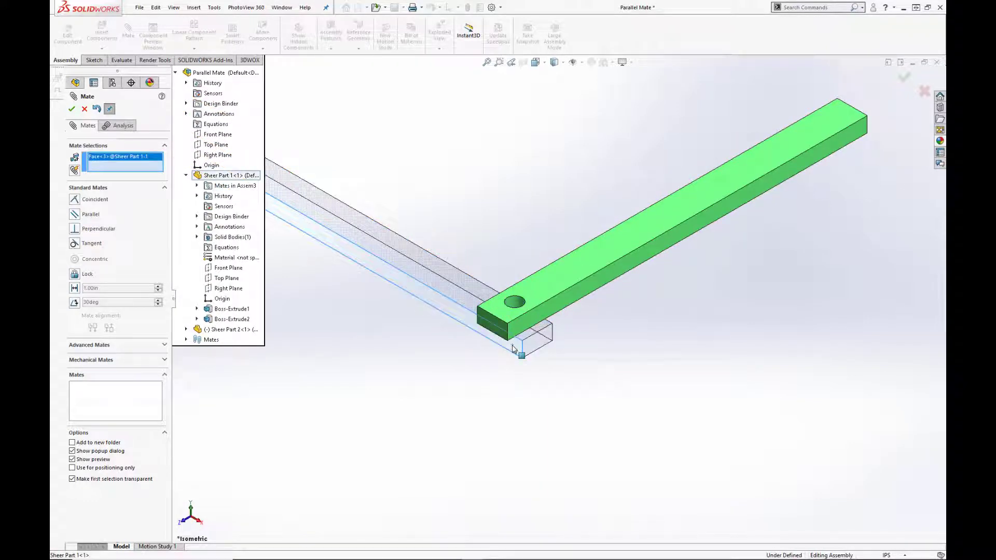
click(186, 330)
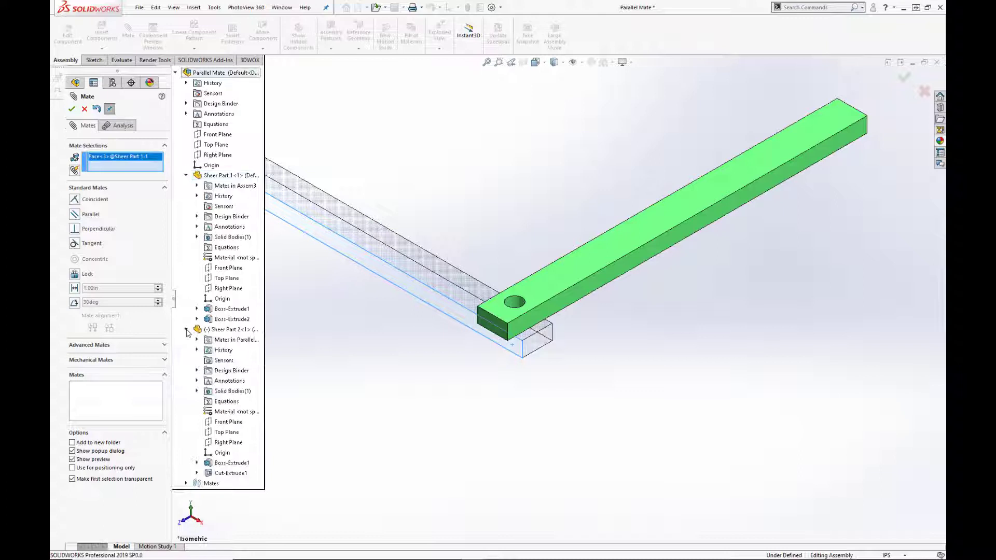
click(221, 423)
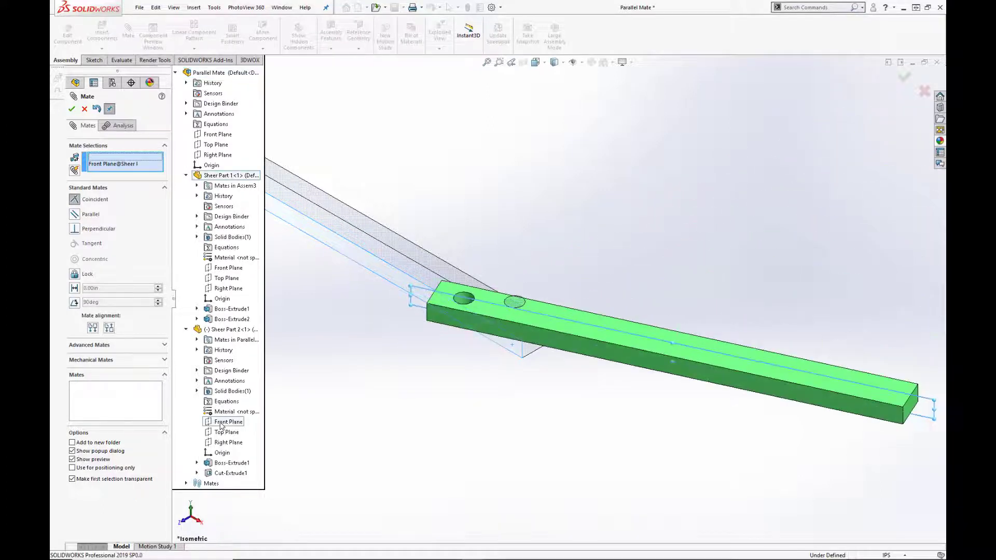
click(94, 328)
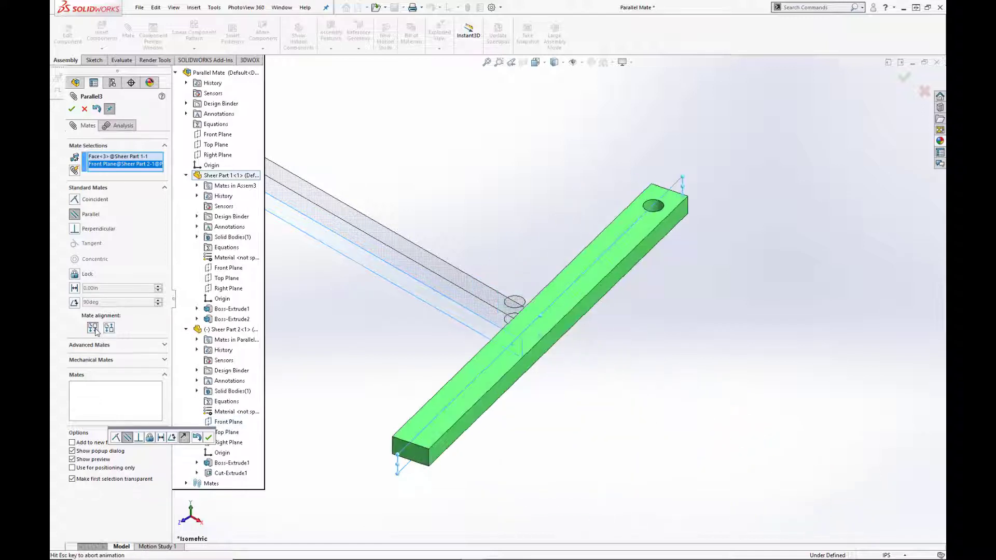
click(109, 328)
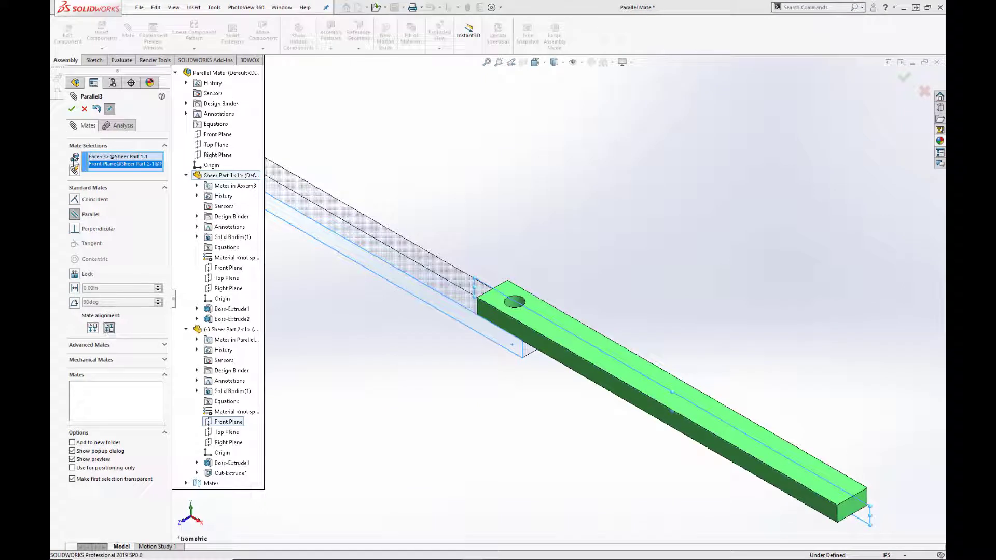
click(73, 108)
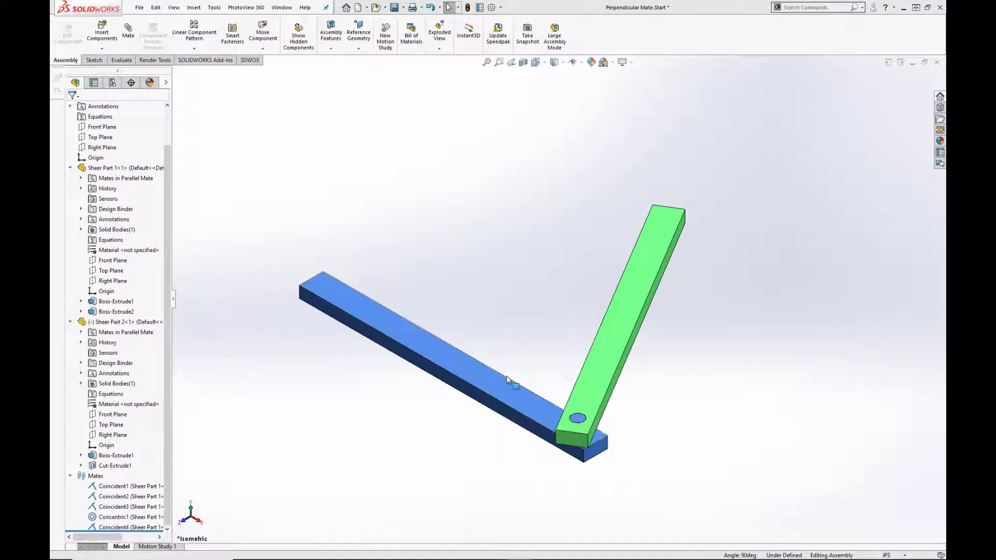
- Add a Perpendicular mate between the green and blue bar faces, test the green bar, and close the Mate tool
click(134, 39)
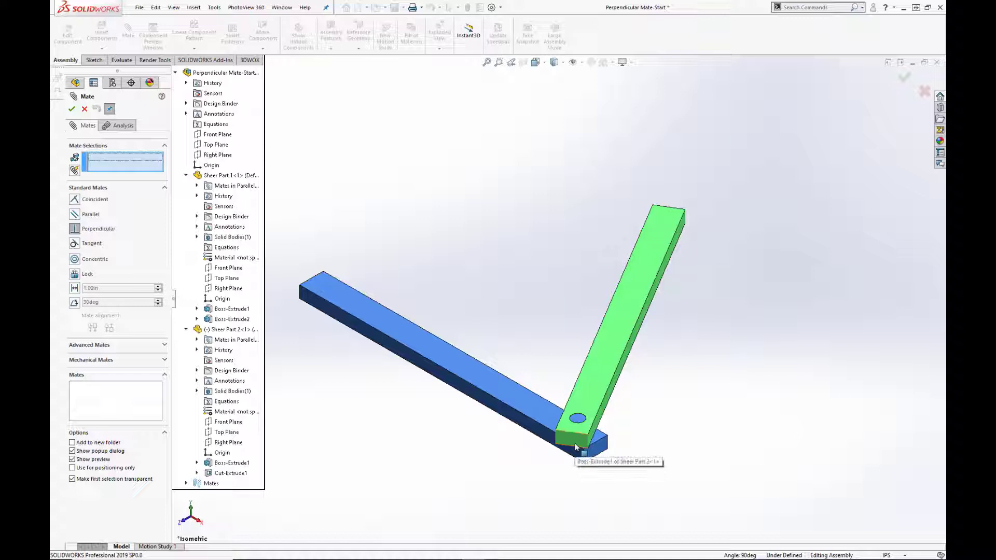
click(575, 447)
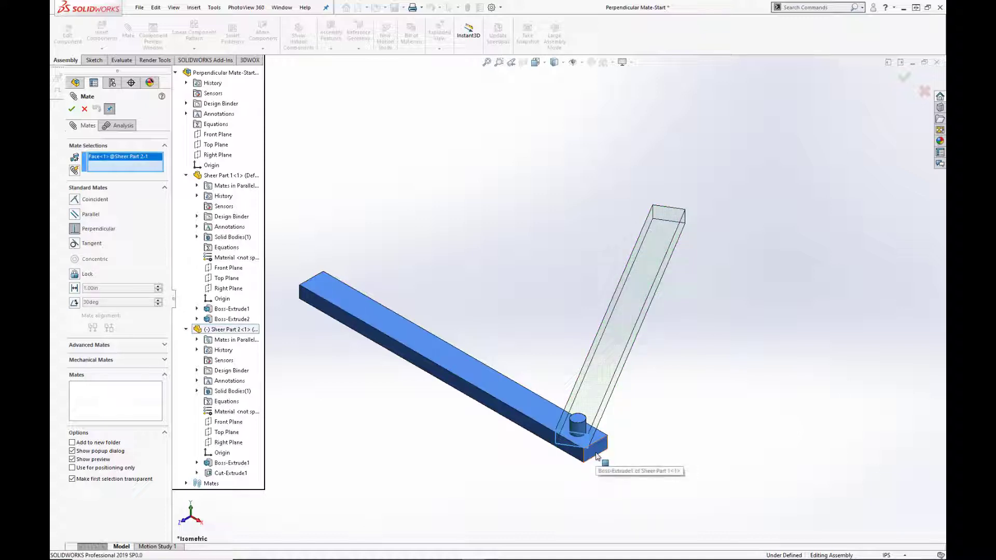
click(596, 456)
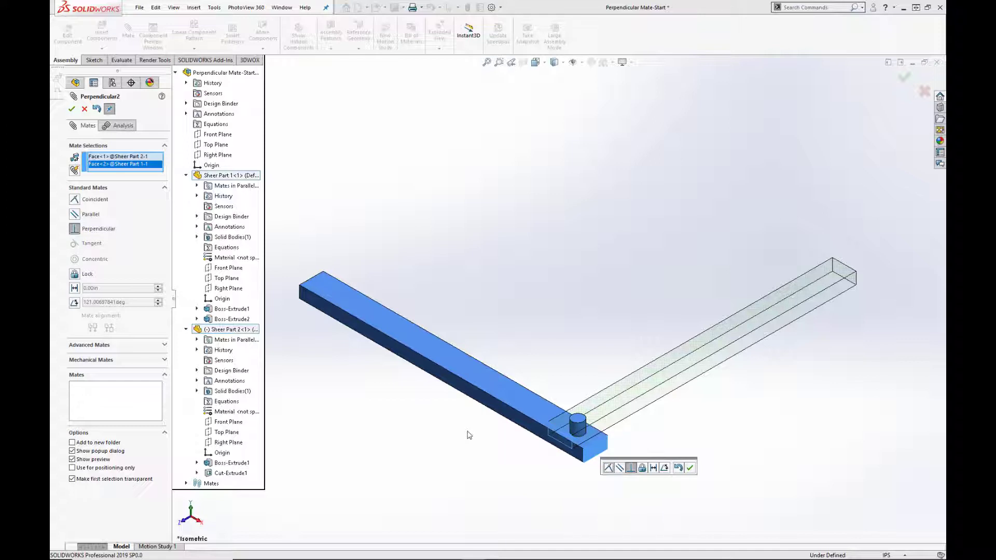
click(690, 468)
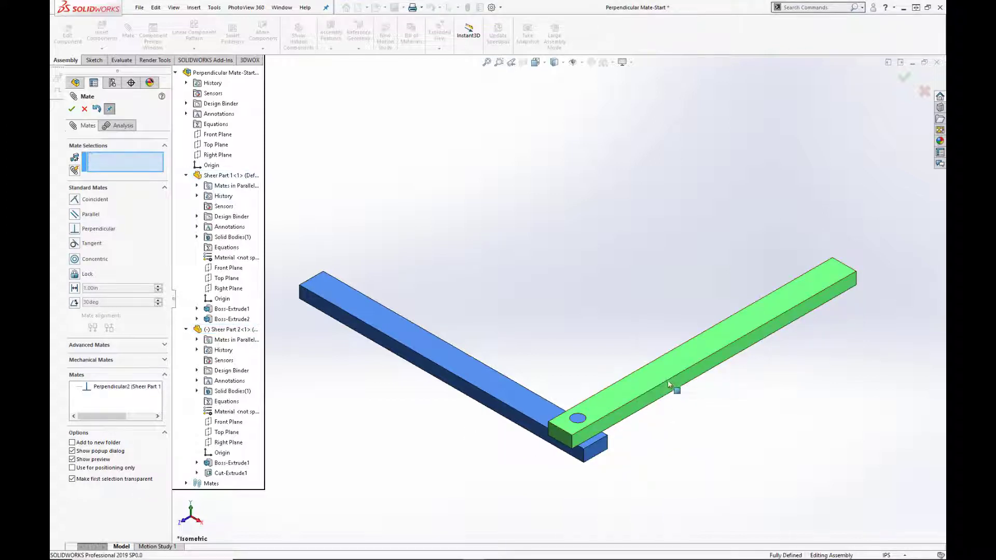
drag(662, 374, 658, 369)
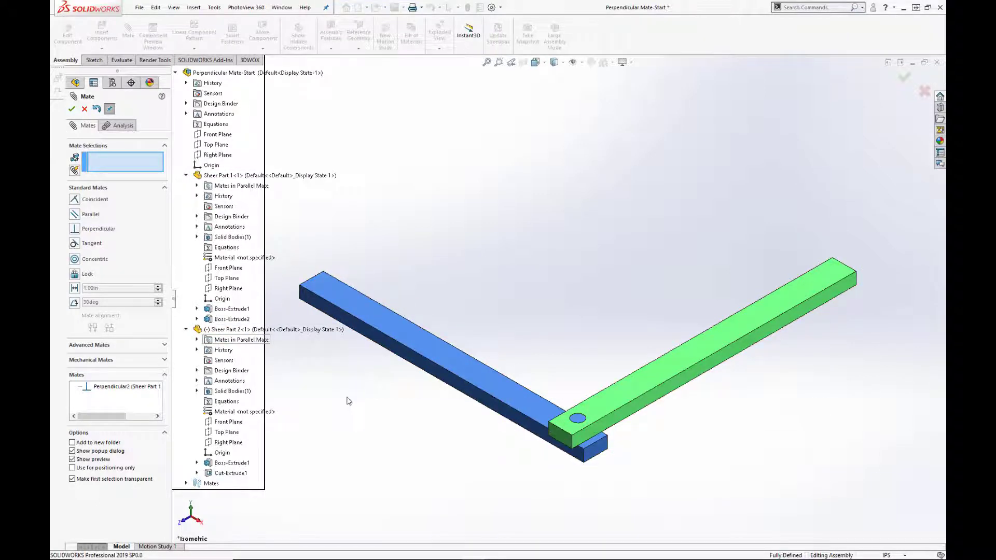
right_drag(362, 438, 310, 444)
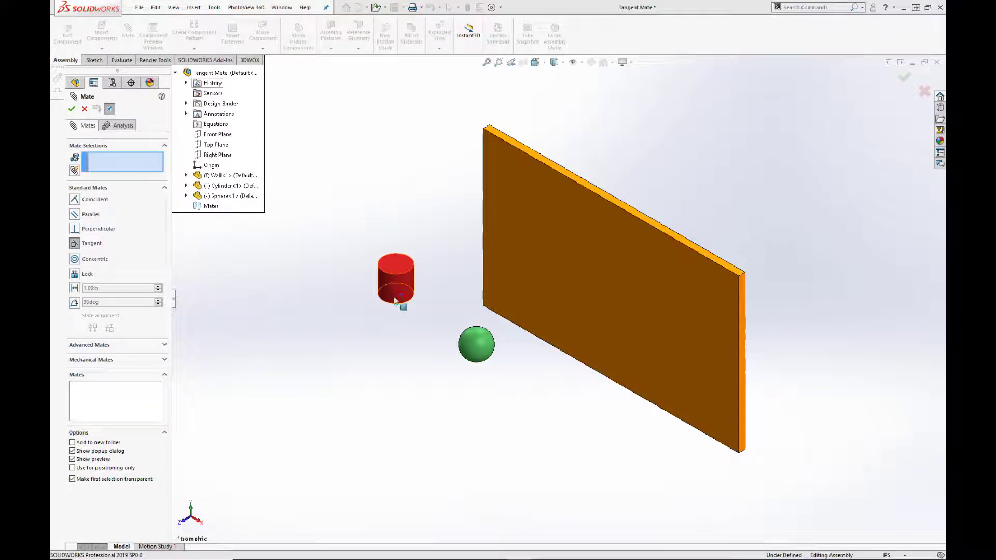
- Make the green sphere tangent to the wall face with flipped alignment, then slide it along the wall
click(477, 352)
click(608, 320)
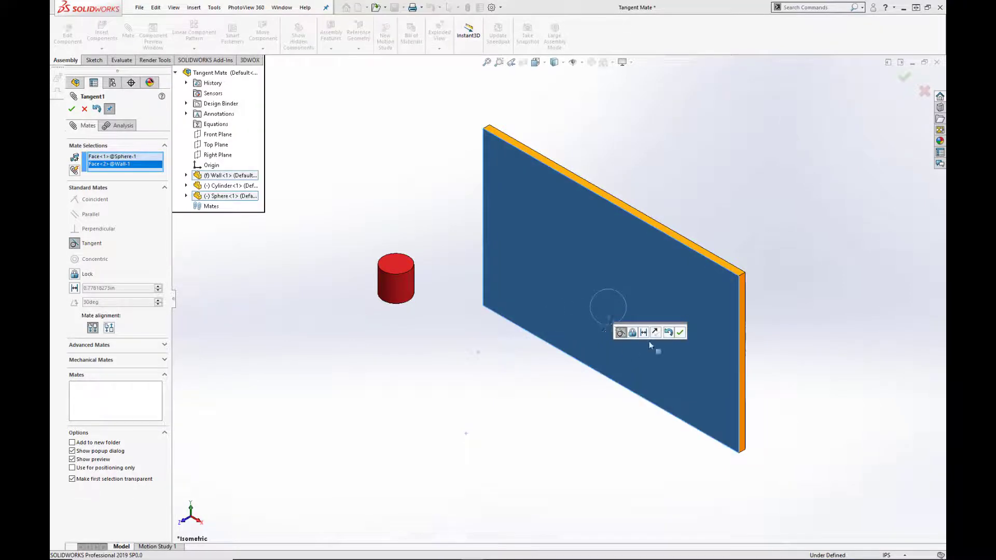
click(655, 334)
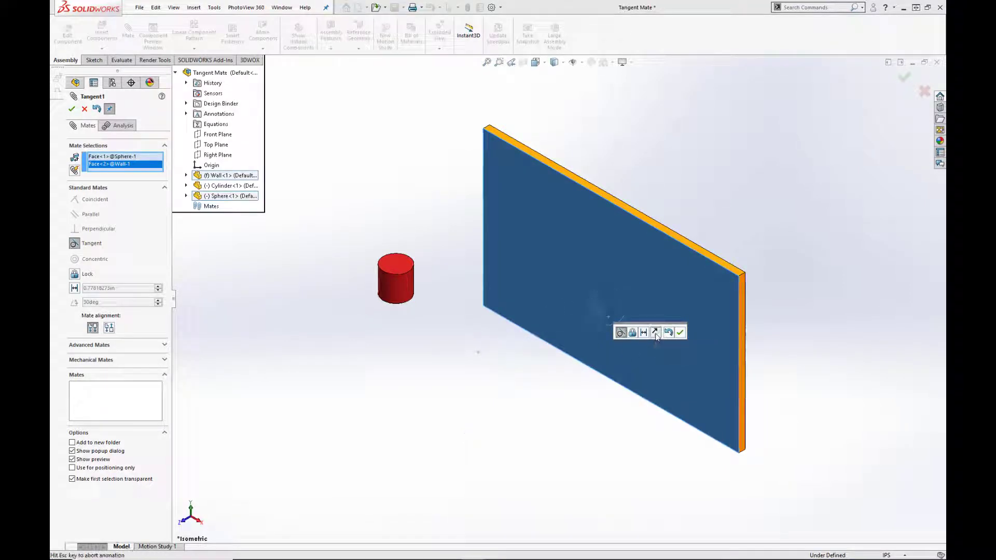
click(681, 335)
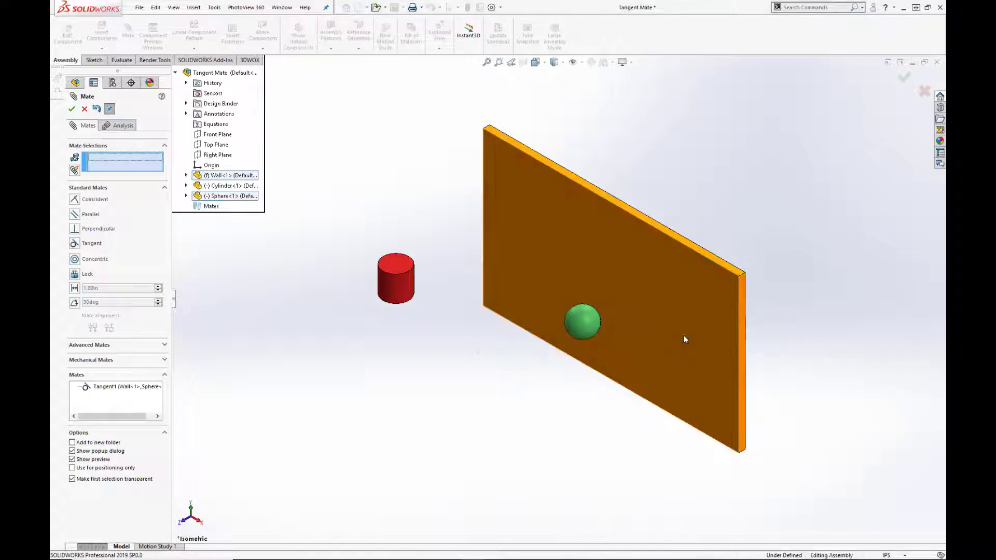
scroll(649, 329, down, 4)
middle_drag(603, 324, 533, 319)
drag(532, 317, 628, 239)
scroll(531, 317, up, 5)
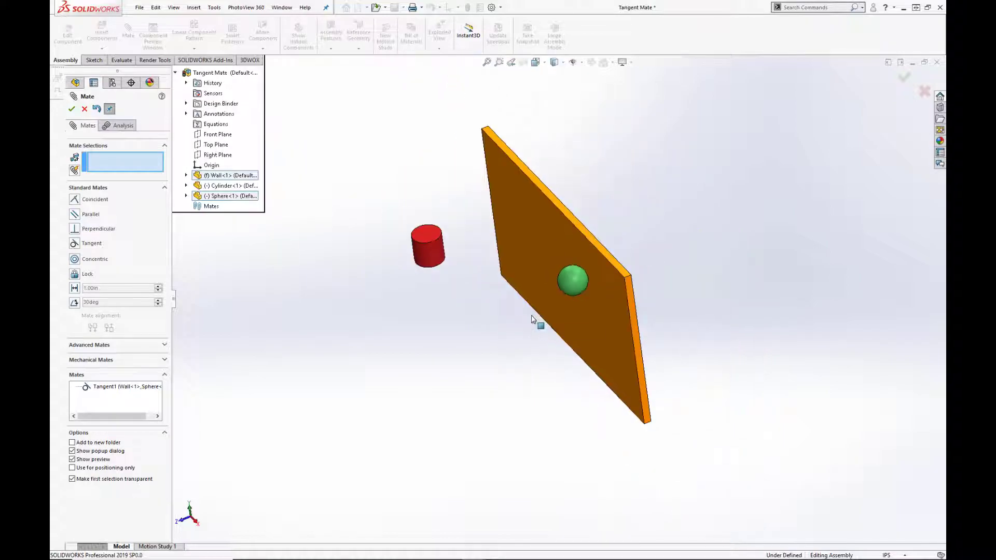
key(space)
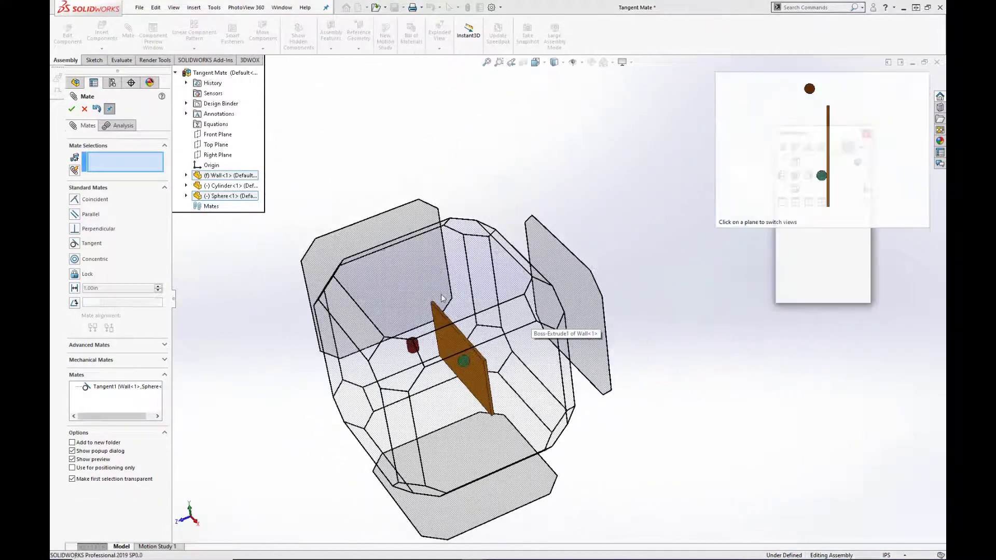
click(435, 294)
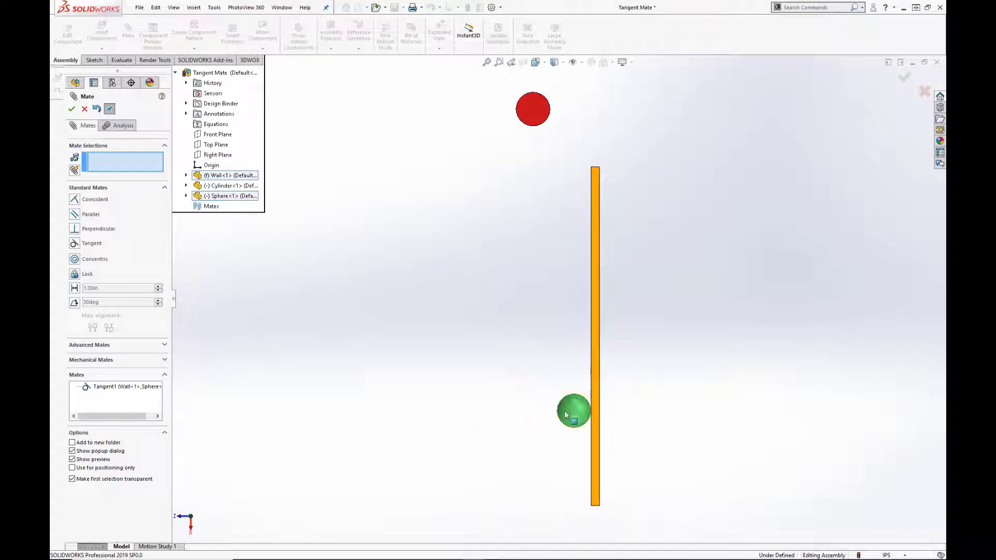
drag(571, 409, 426, 358)
key(space)
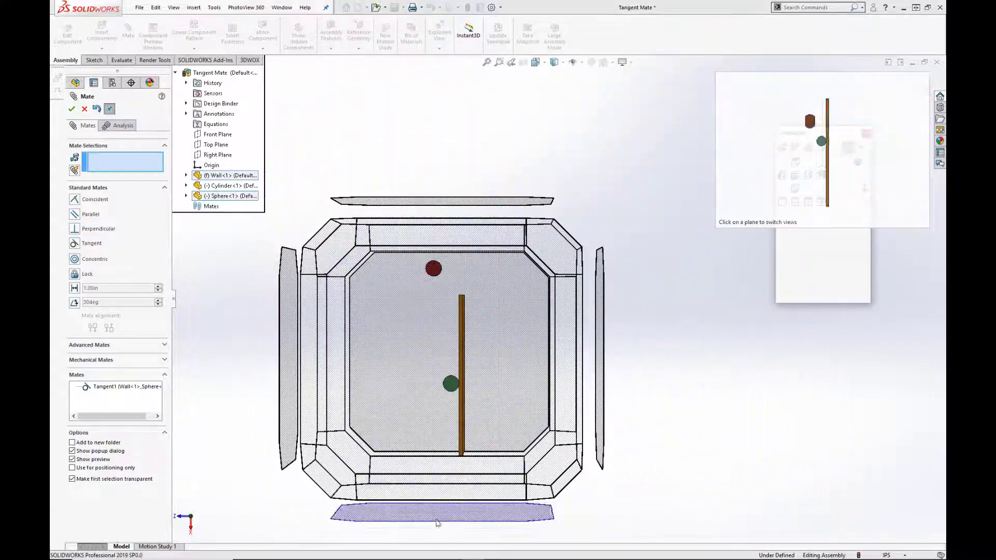
click(439, 516)
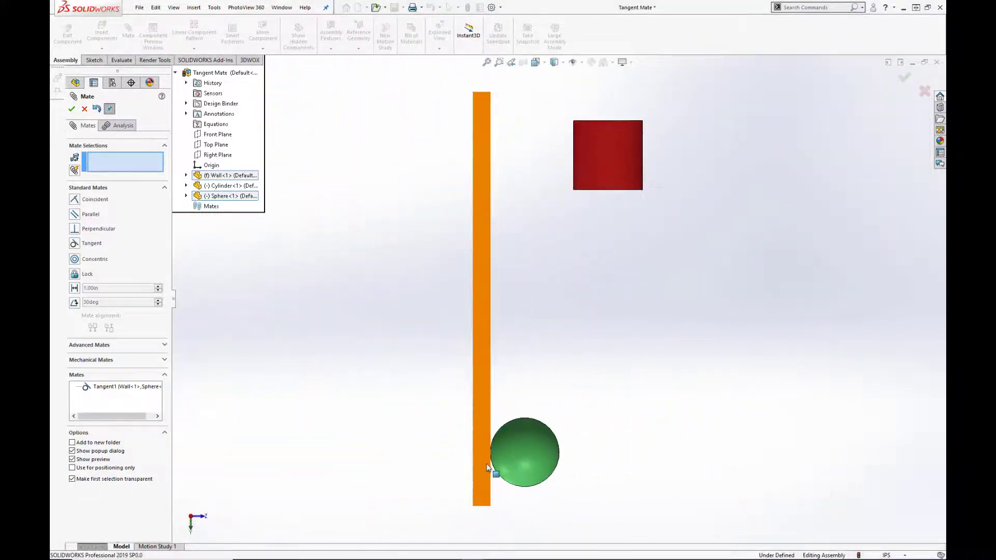
drag(581, 439, 691, 400)
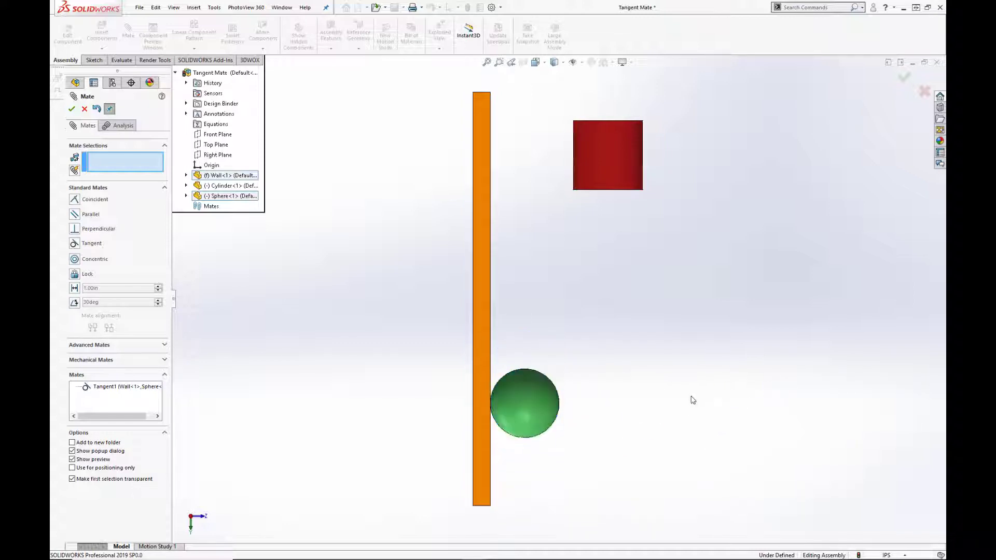
middle_drag(696, 383, 523, 106)
drag(449, 339, 434, 420)
middle_drag(444, 455, 493, 476)
- Make the sphere tangent to the wall's front edge face
scroll(515, 399, down, 5)
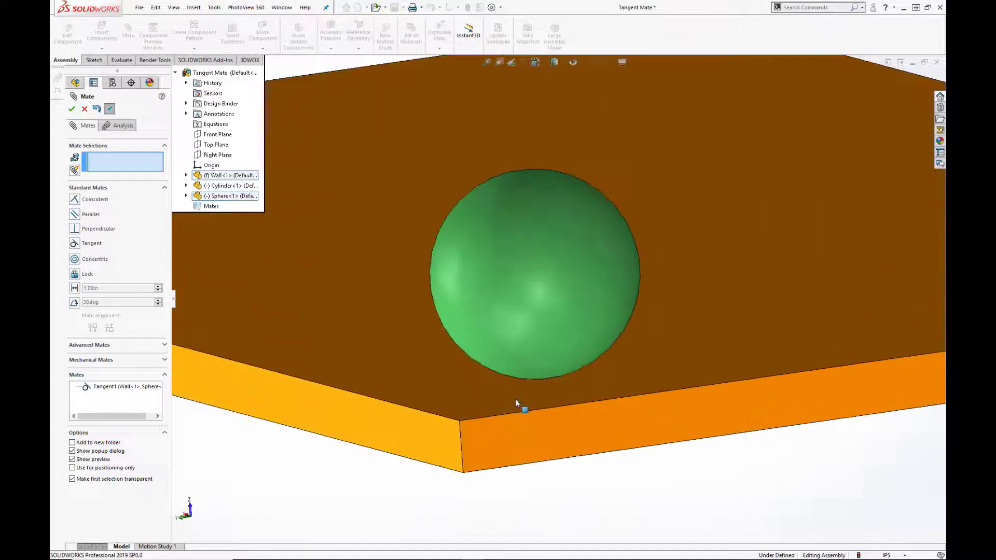
click(561, 312)
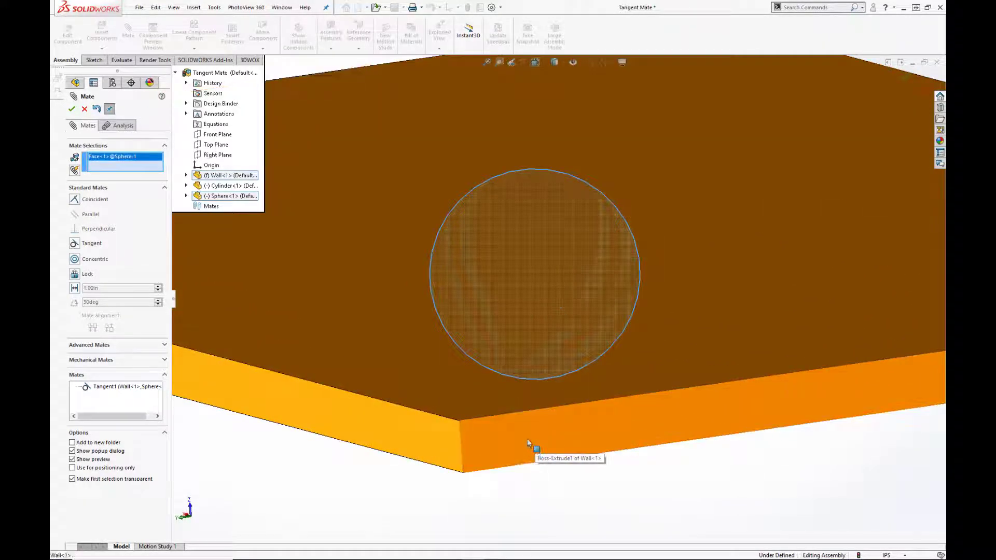
click(528, 440)
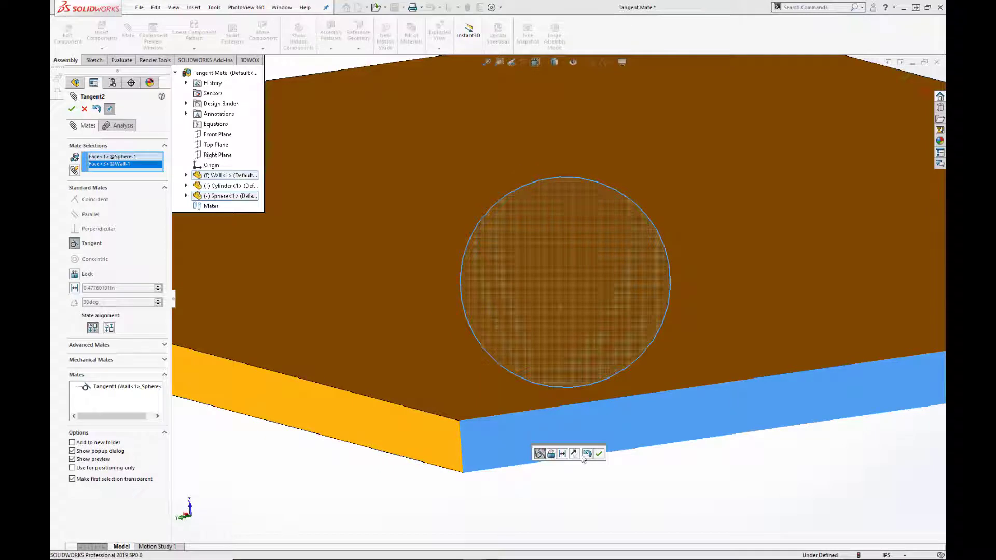
click(598, 455)
- Make the sphere tangent to the wall's left side face as well, then view the whole plate
click(514, 328)
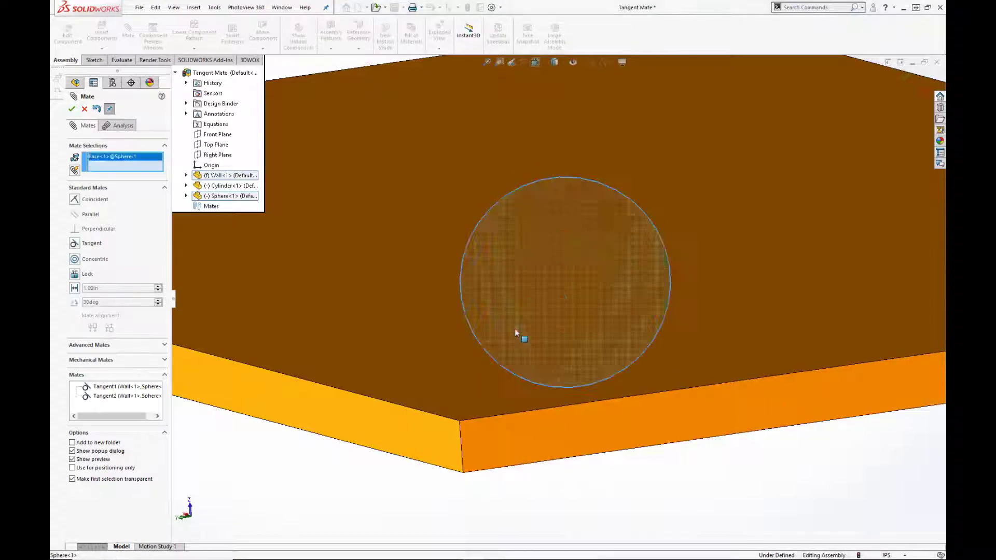
click(418, 435)
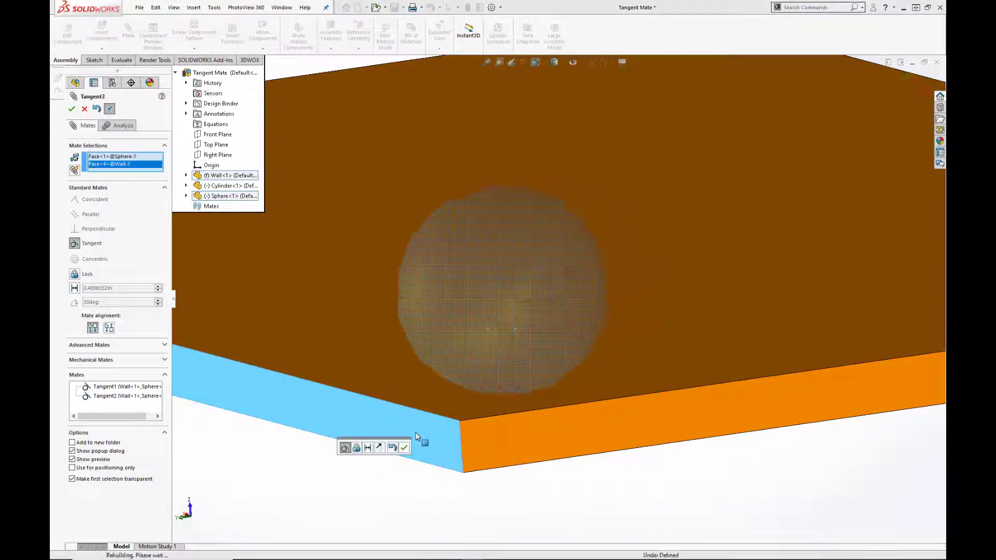
click(405, 448)
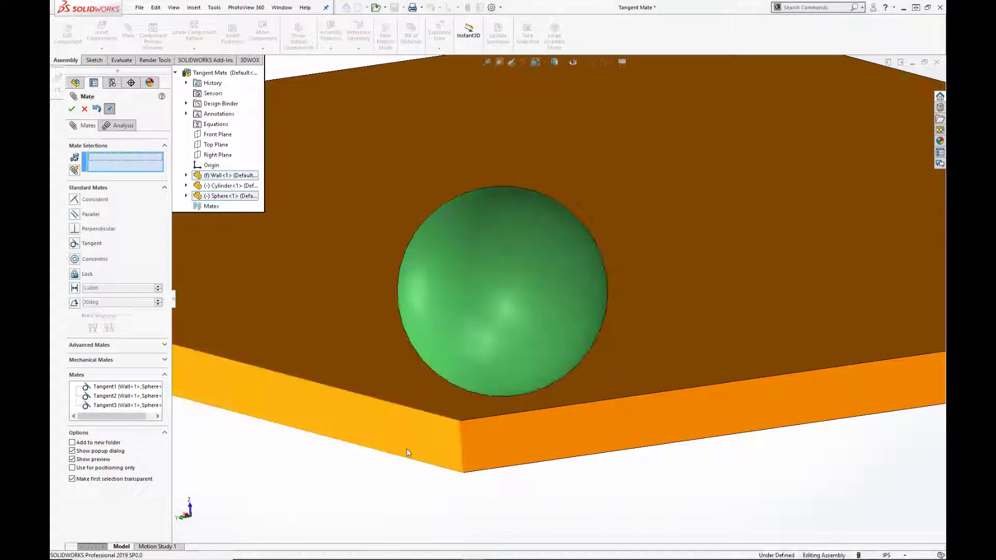
scroll(418, 451, down, 3)
middle_drag(467, 402, 519, 368)
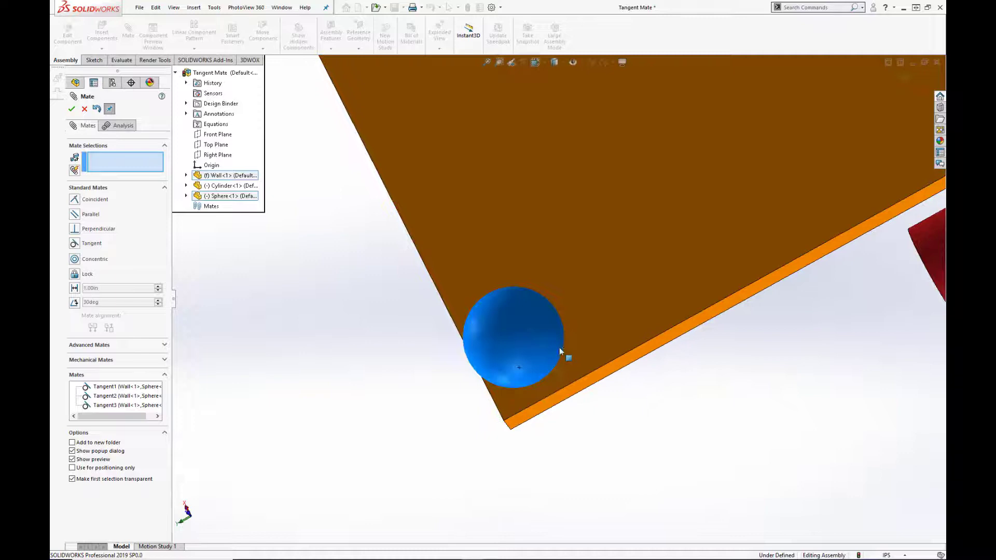
scroll(525, 340, up, 4)
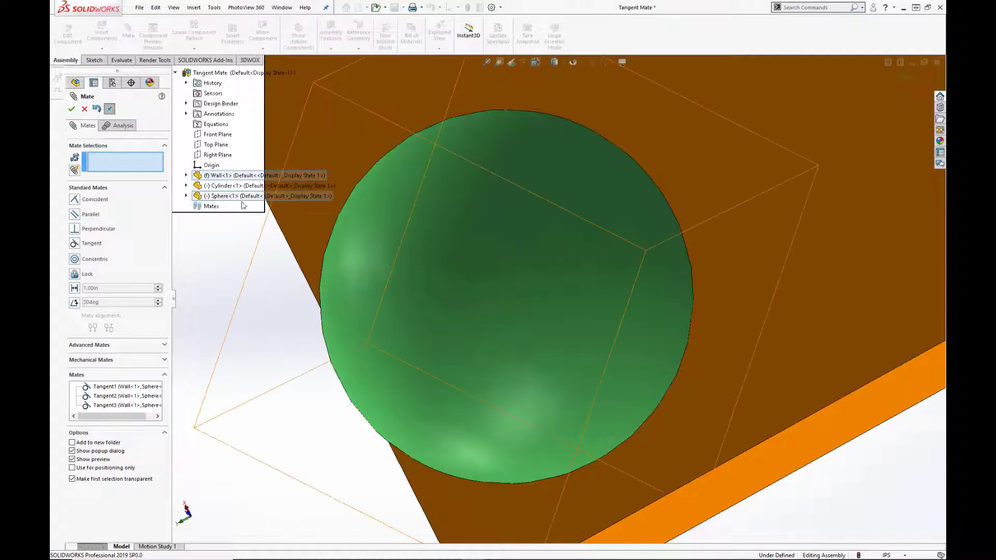
scroll(322, 288, up, 5)
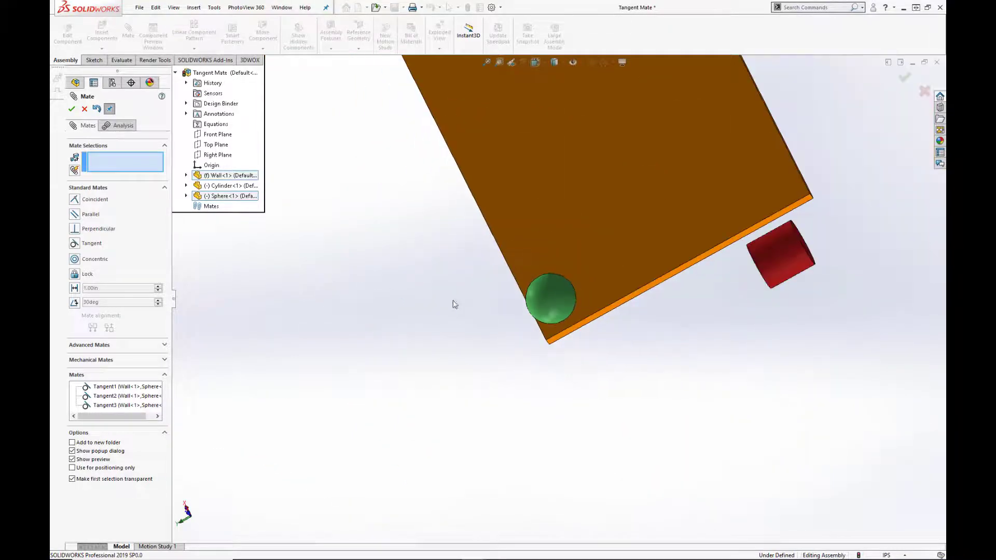
middle_drag(453, 305, 324, 237)
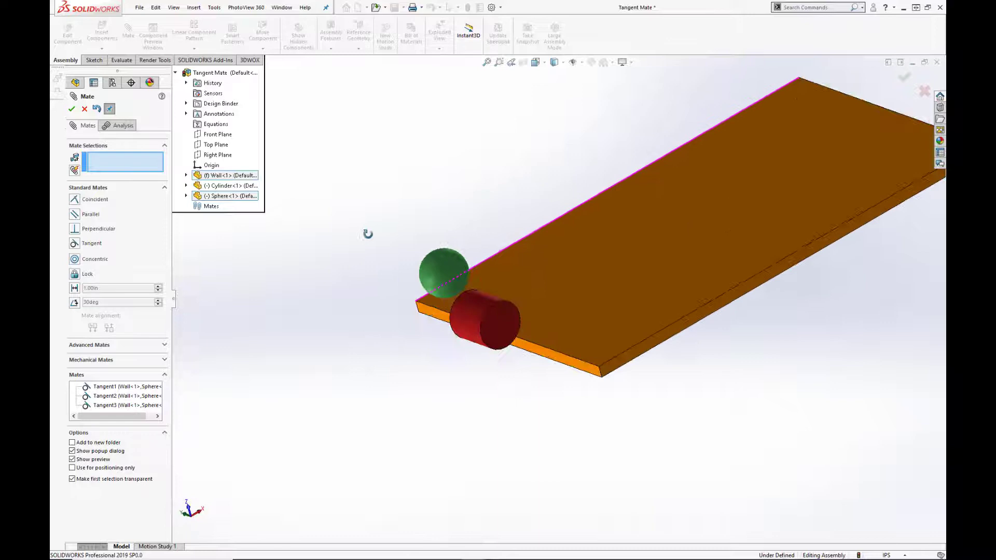
- Make the red cylinder's curved face tangent to the plate's top face
middle_drag(367, 234, 410, 270)
click(525, 343)
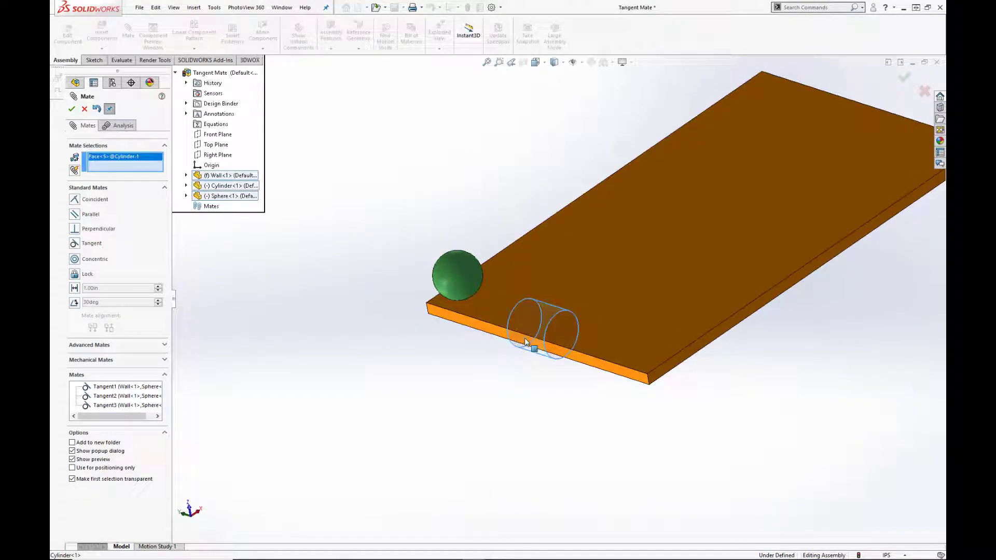
click(503, 301)
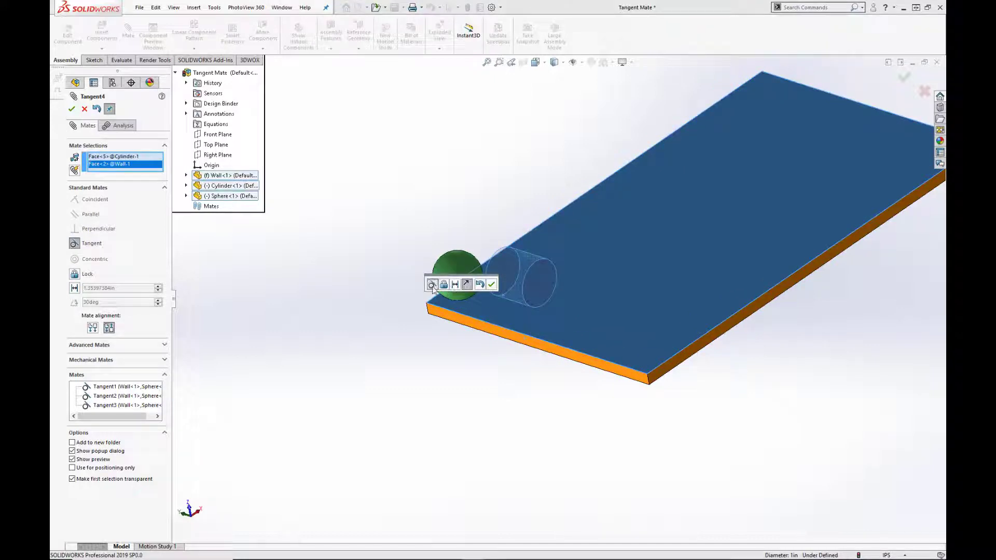
click(492, 285)
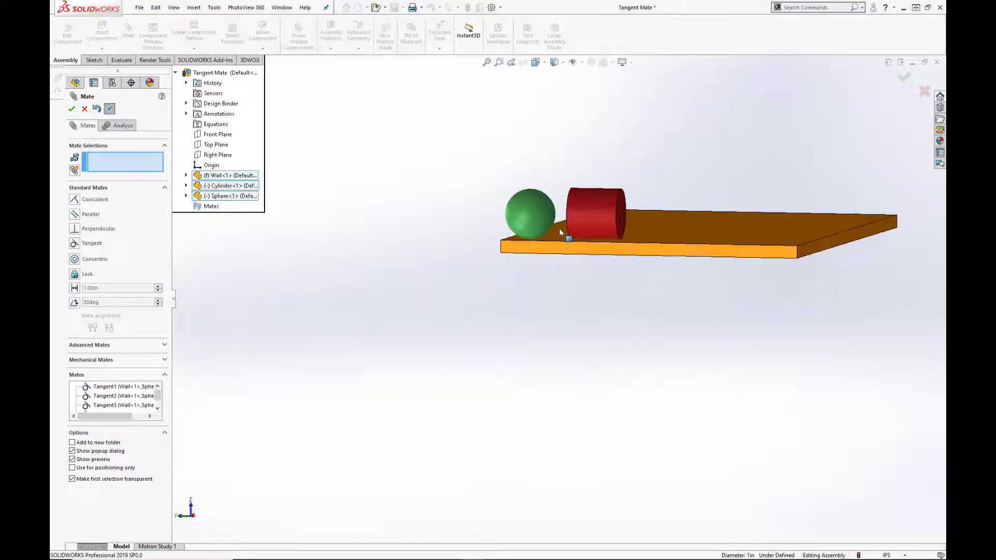
- Drag the cylinder along the plate, against the sphere and to the edge to test the mate
scroll(592, 231, up, 5)
drag(592, 231, 614, 286)
middle_drag(614, 287, 519, 318)
drag(709, 236, 841, 280)
- Make the cylinder's curved face tangent to the plate's edge face and slide it to test
click(667, 326)
middle_drag(684, 296, 516, 392)
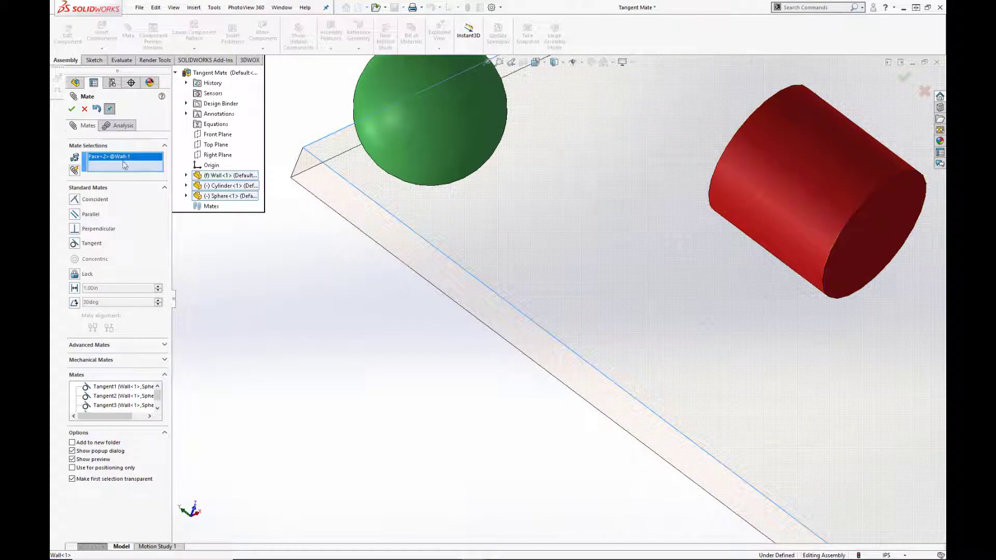
key(Delete)
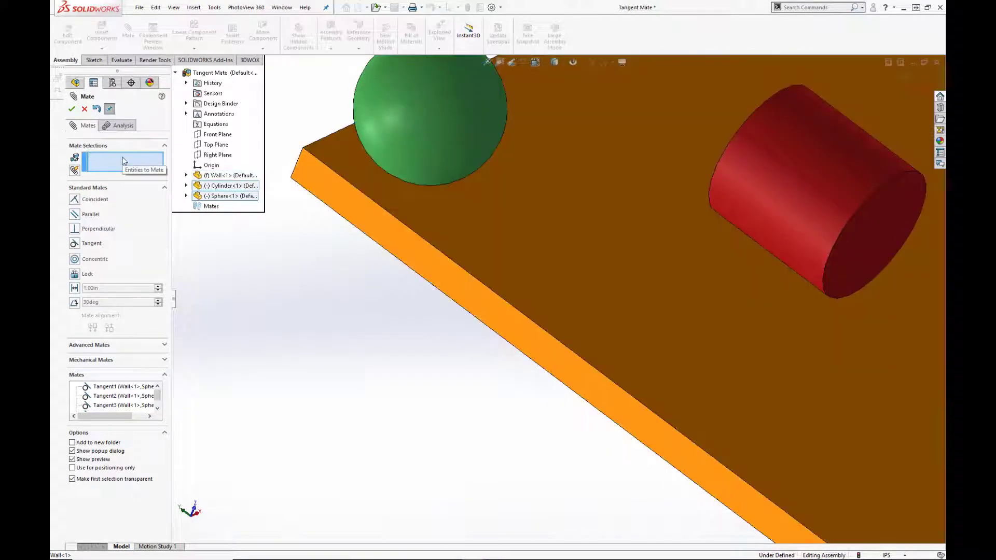
click(787, 196)
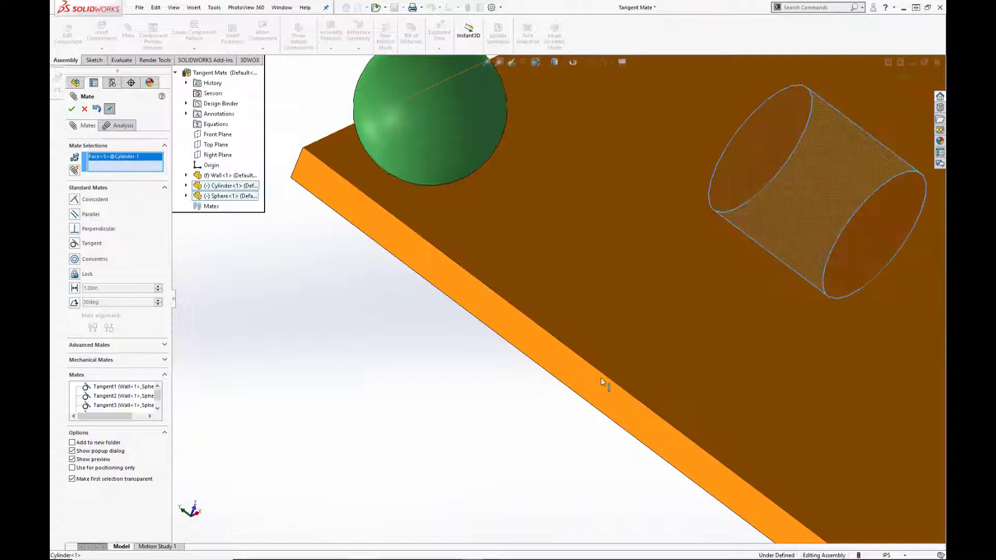
click(588, 390)
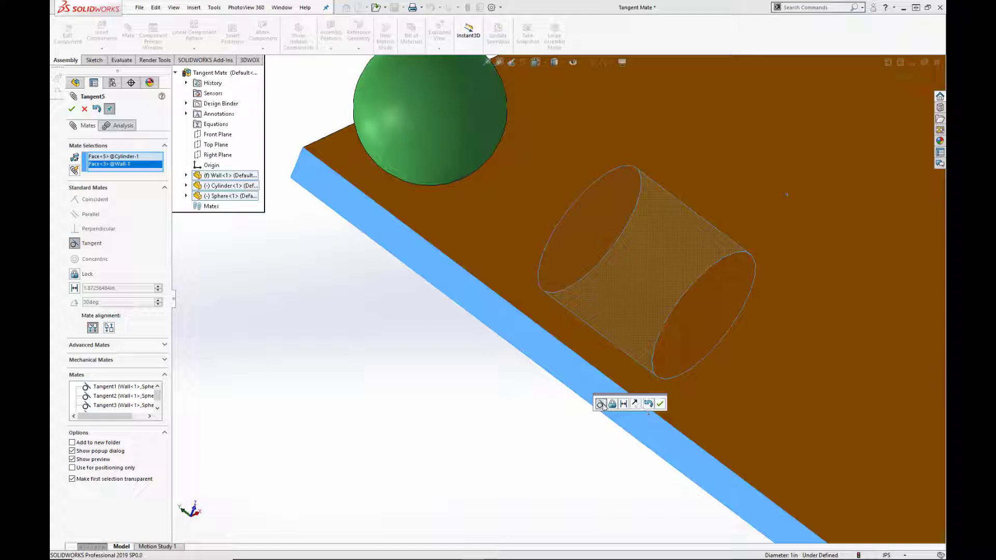
click(659, 403)
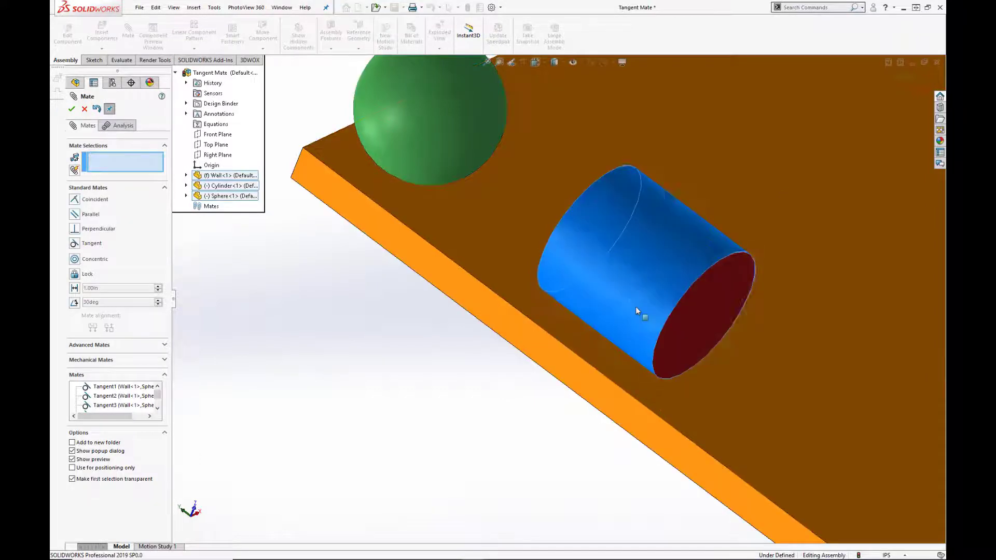
drag(636, 307, 732, 368)
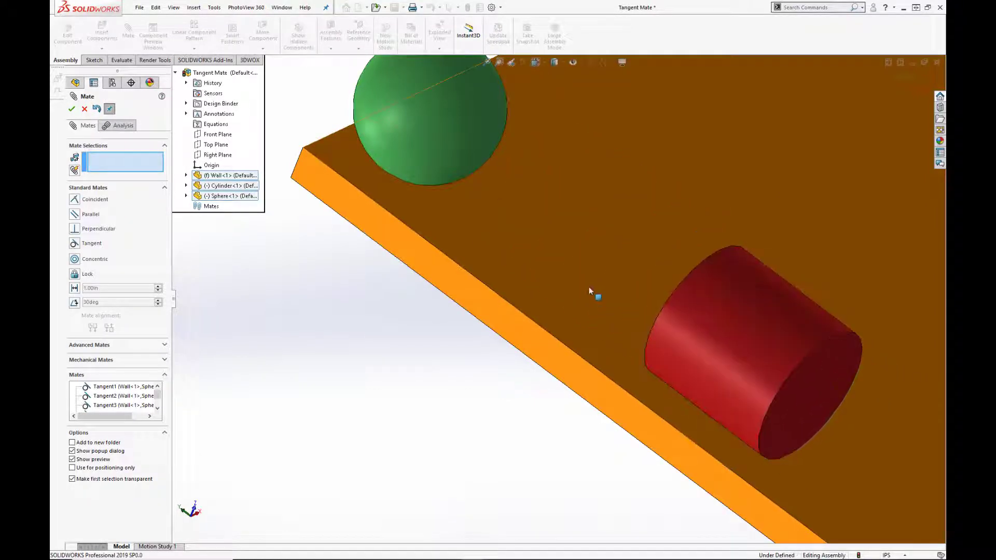
middle_drag(594, 291, 742, 346)
- Make the cylinder's end face tangent to the sphere
click(742, 342)
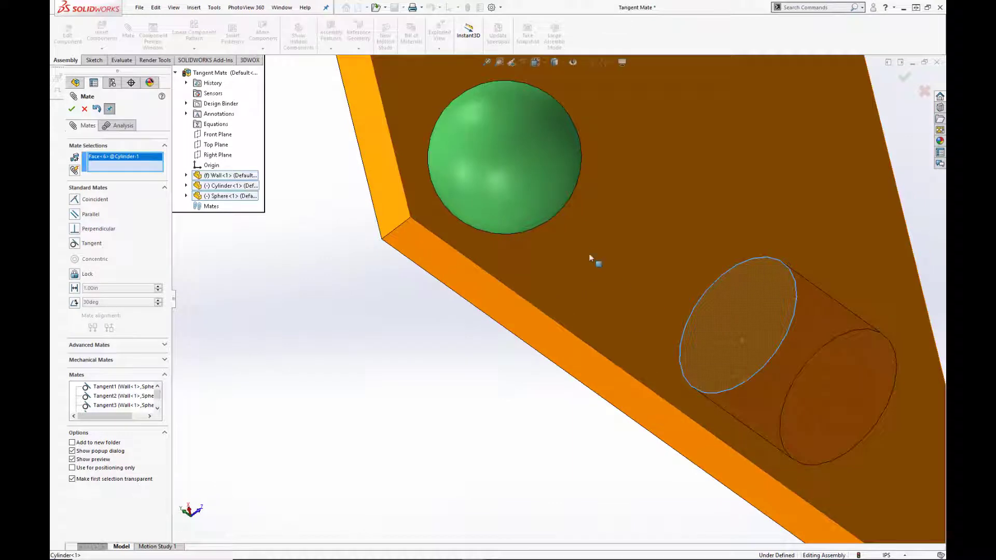
click(542, 217)
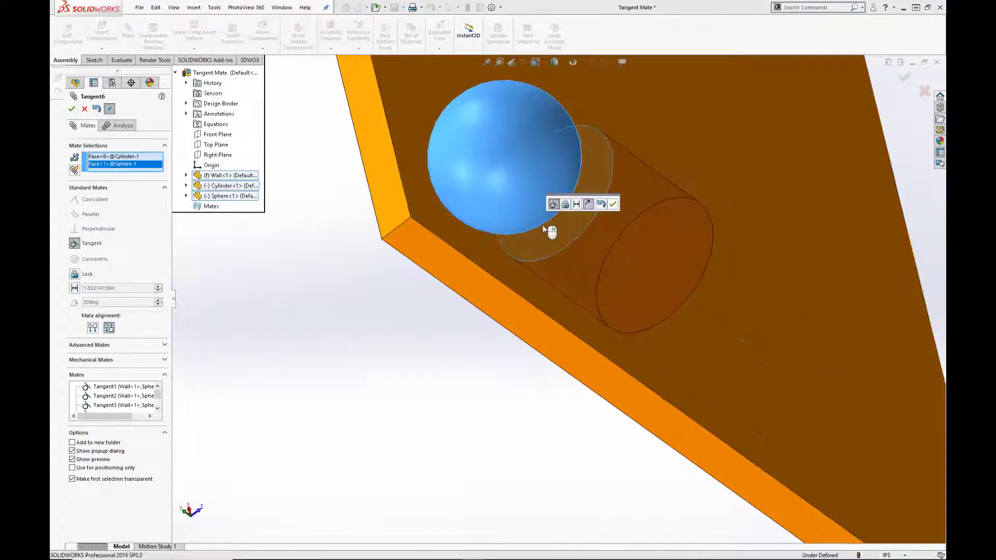
click(612, 204)
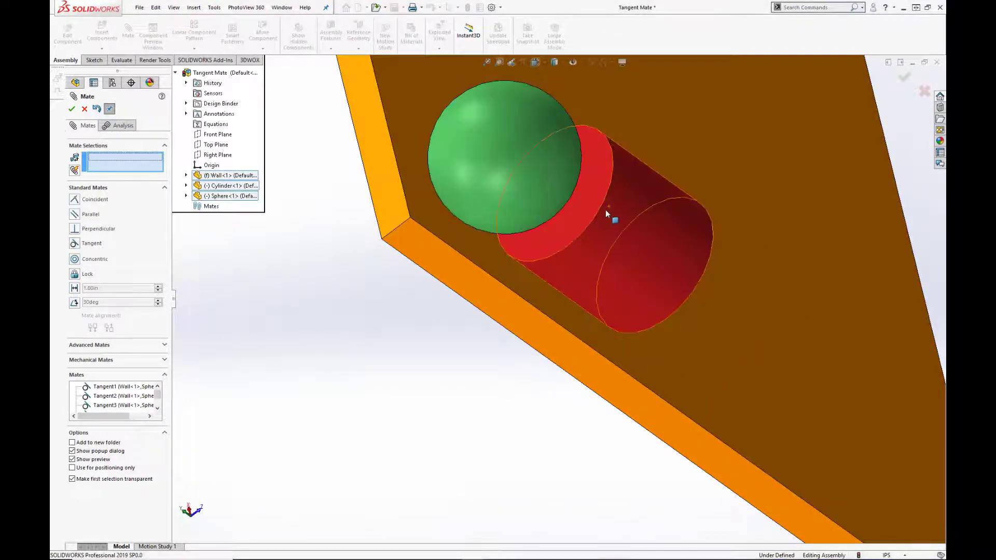
middle_drag(605, 210, 661, 253)
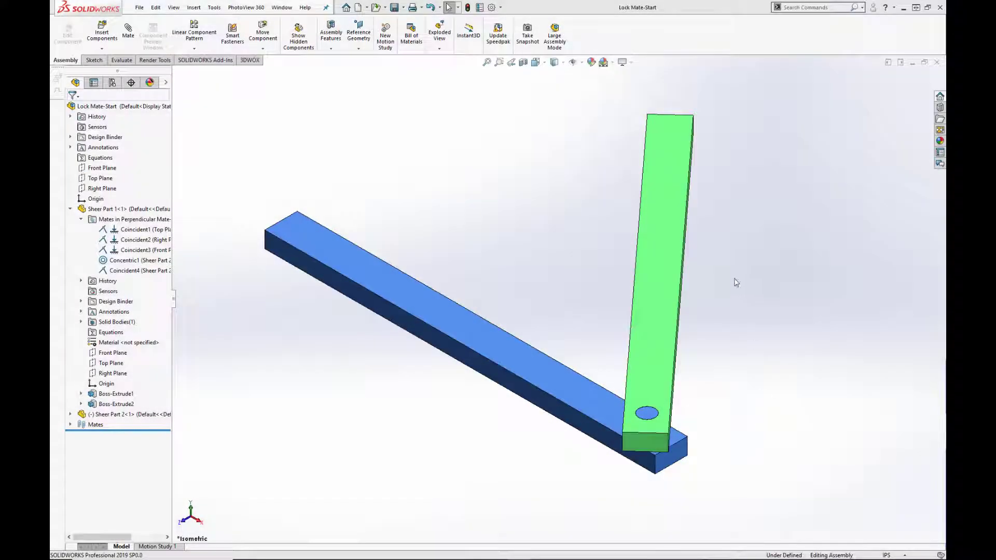
- Add a Lock mate between the green bar's face and the blue bar's top face
drag(651, 228, 589, 269)
click(515, 353)
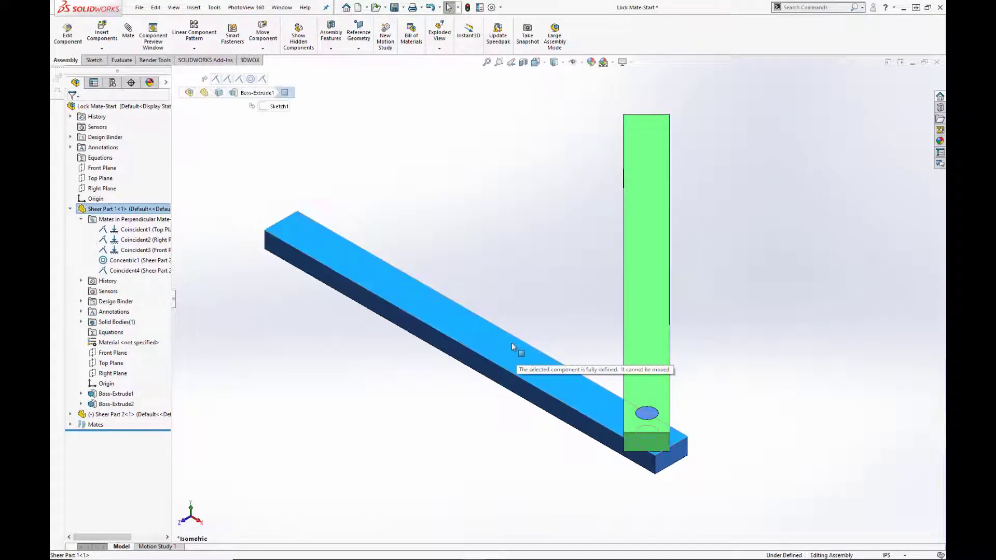
click(506, 240)
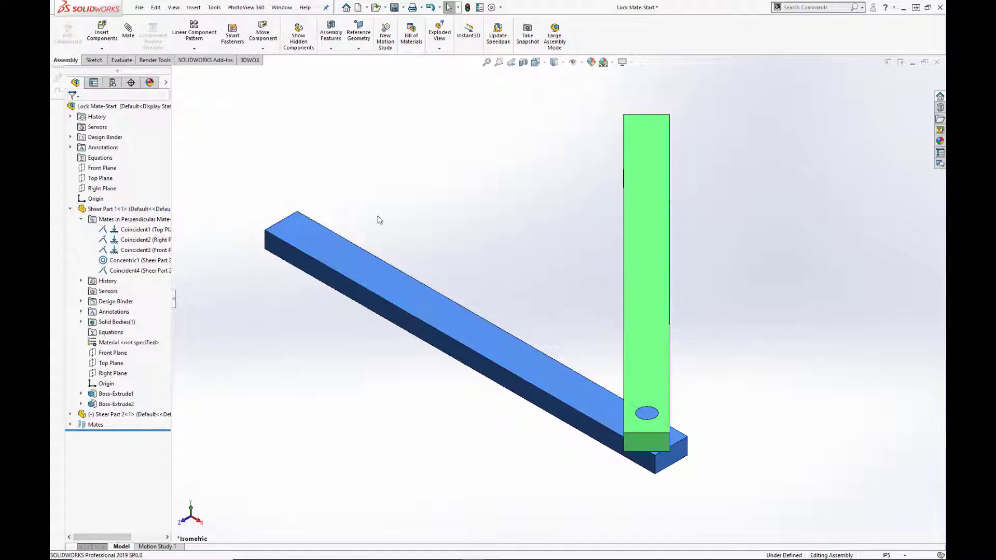
right_drag(460, 191, 463, 223)
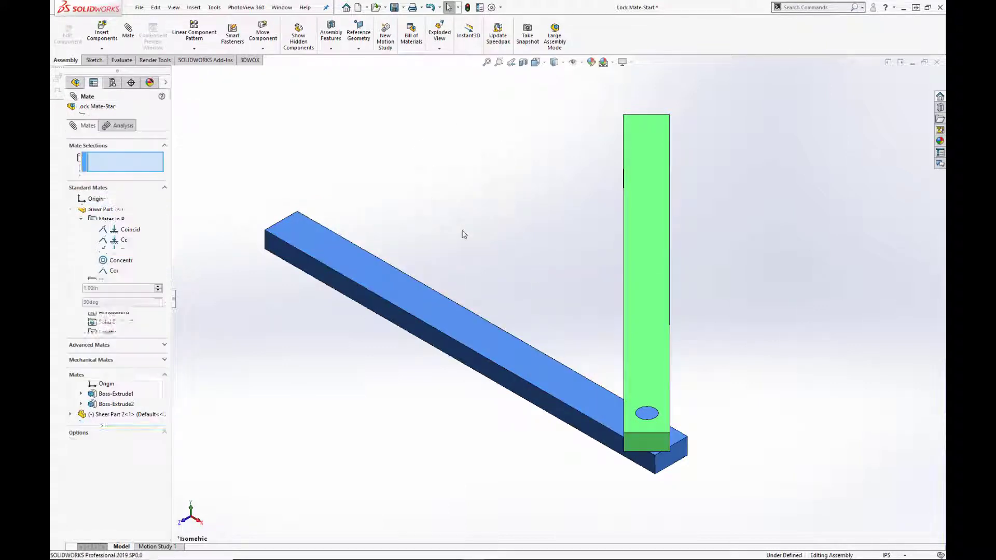
click(650, 185)
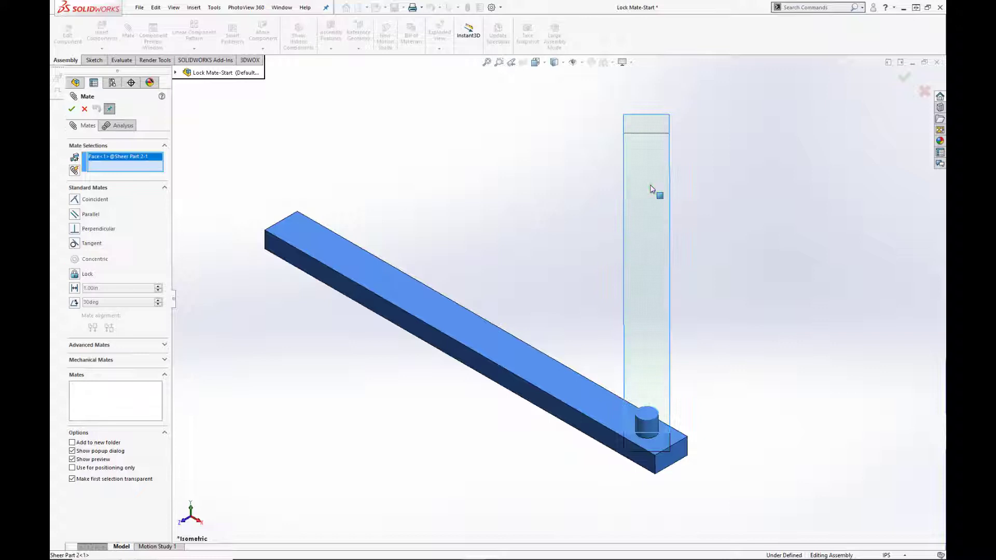
click(484, 335)
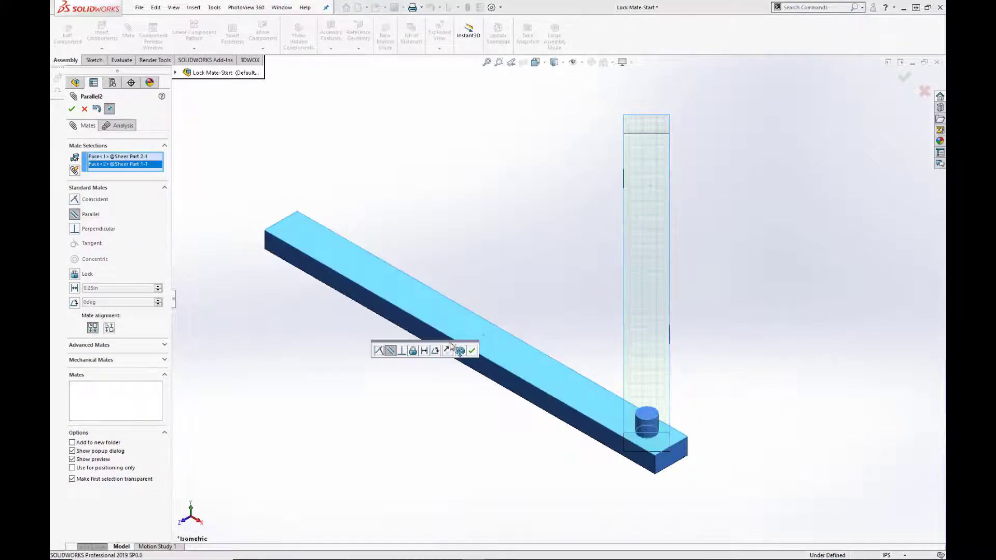
click(413, 352)
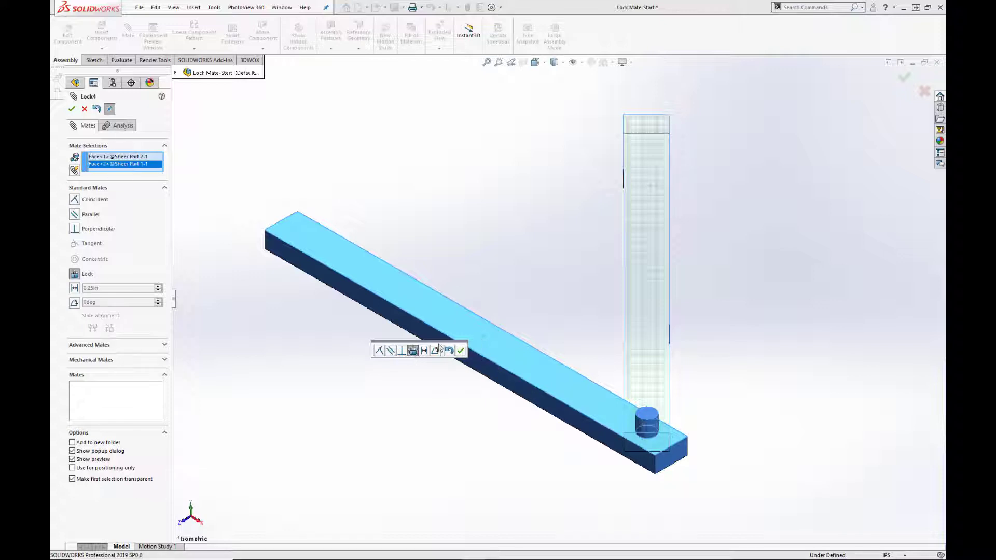
click(461, 351)
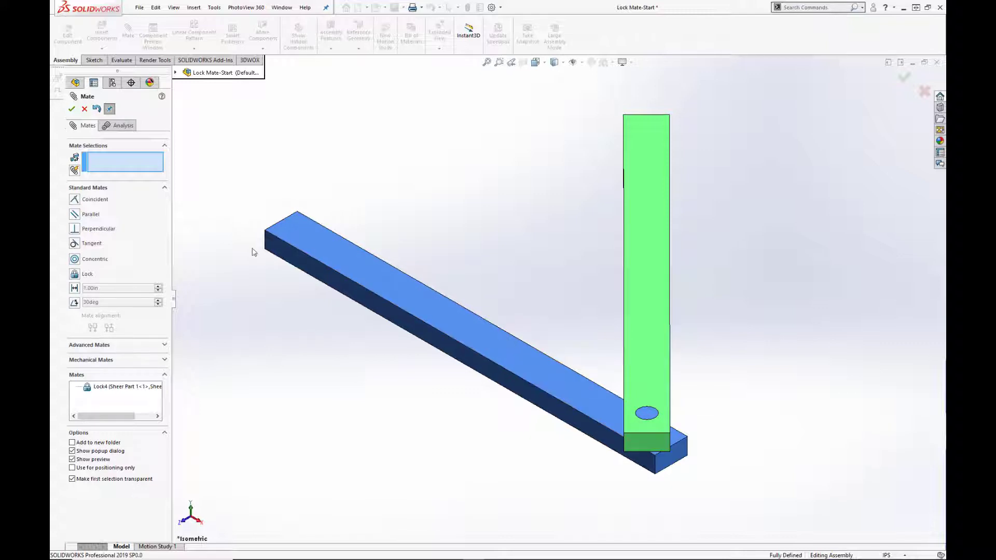
- Suppress the blue bar's Coincident1, Coincident2 and Coincident3 mates
click(71, 110)
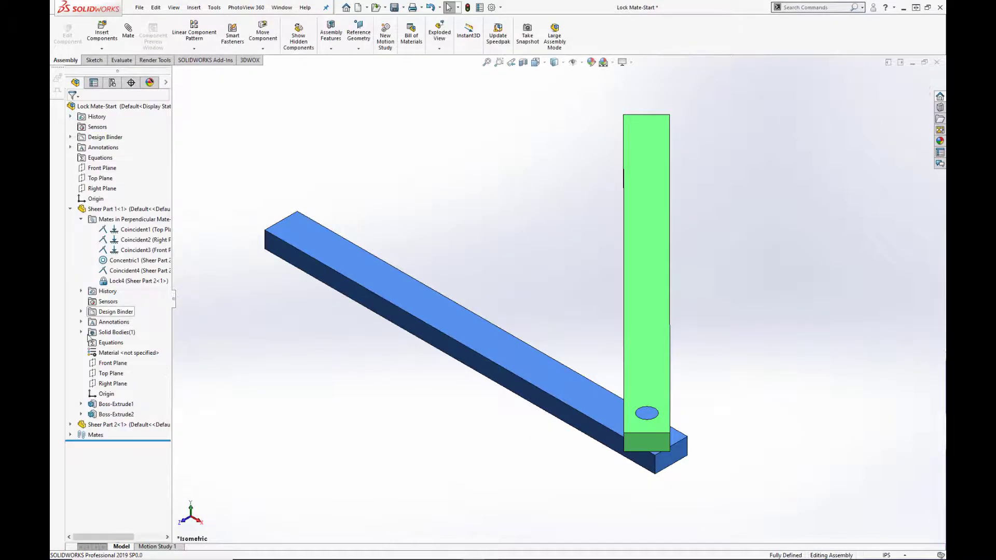
click(123, 232)
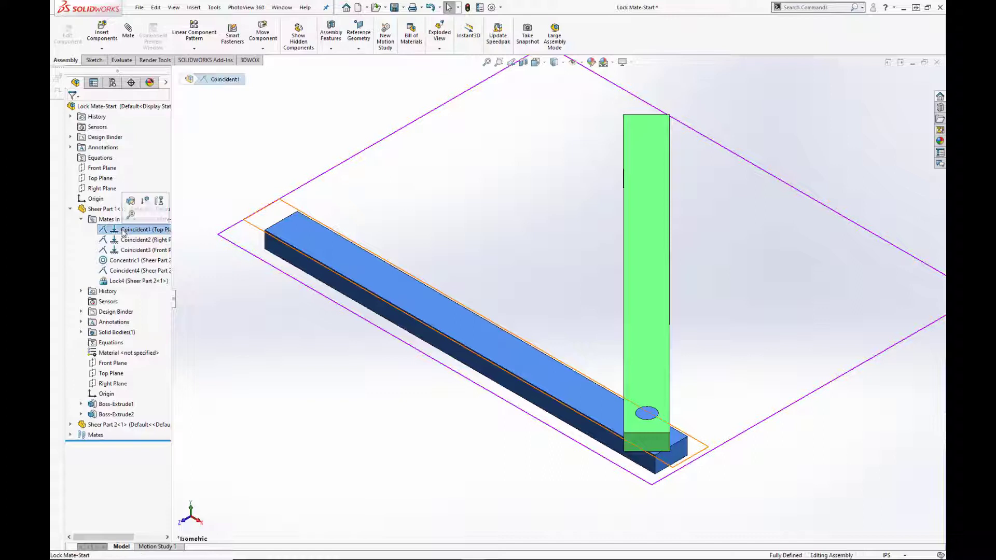
shift+click(132, 251)
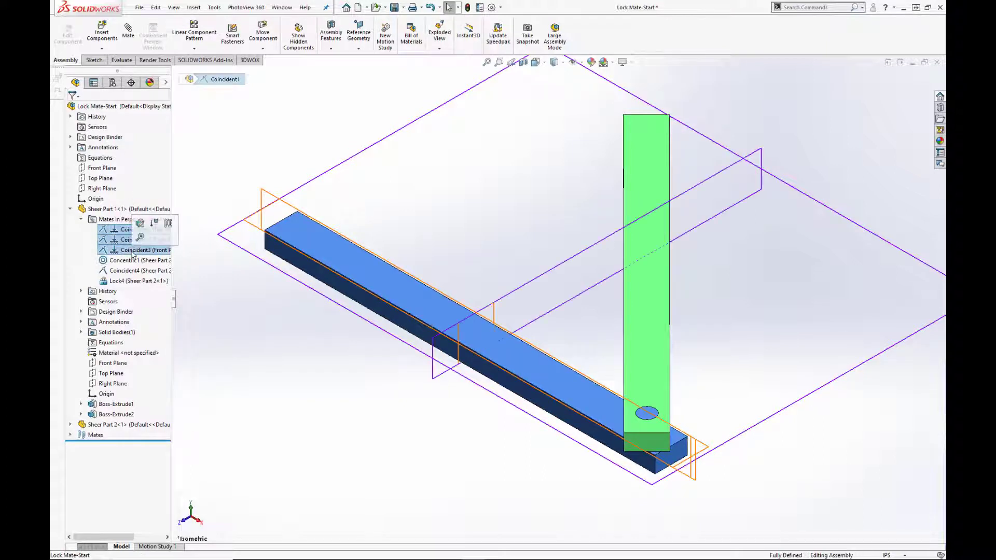
click(154, 224)
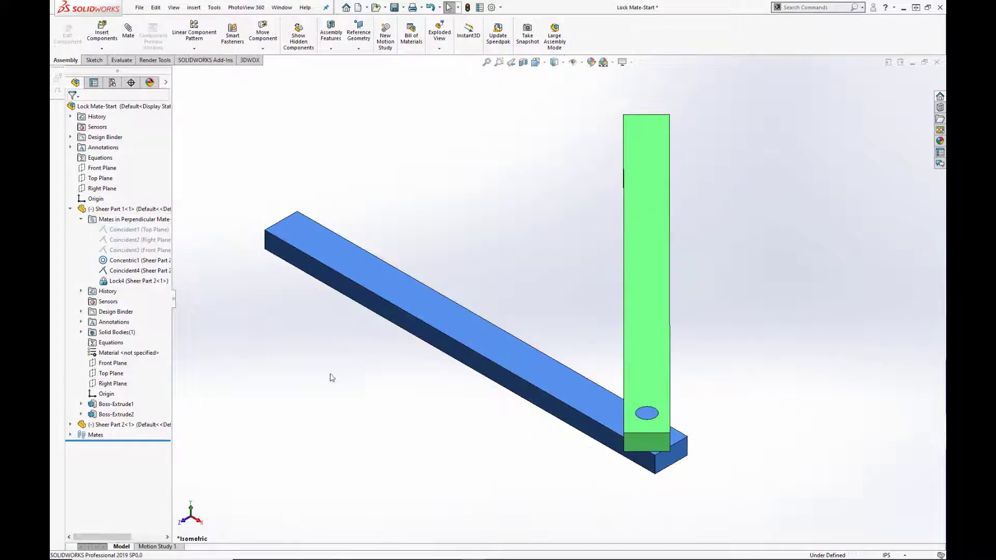
- Drag the bars to confirm they move together as one locked unit
drag(528, 385, 500, 333)
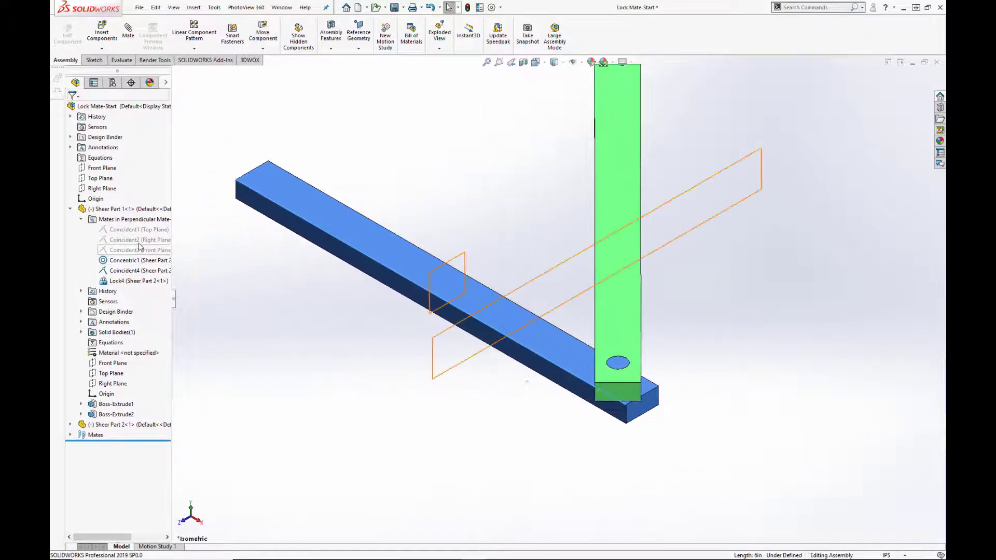
drag(623, 154, 715, 179)
click(533, 322)
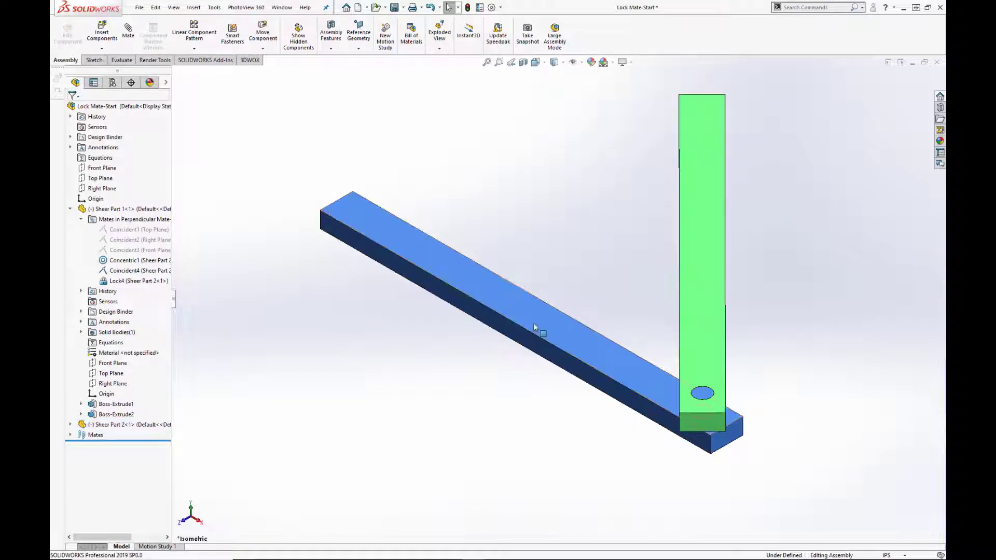
right_click(533, 322)
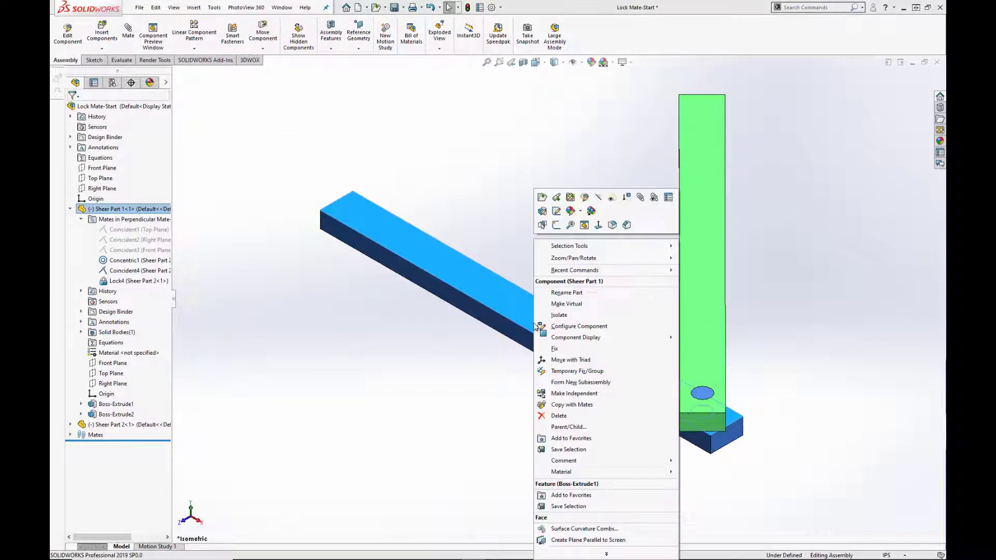
click(470, 394)
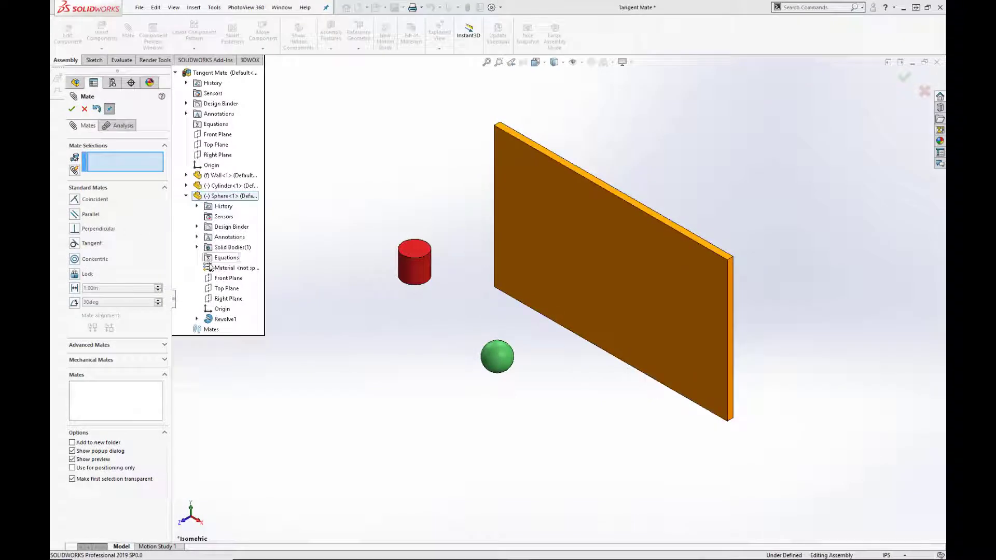
- Add a 1.00 in Distance mate between the sphere's Front Plane and the wall face
click(225, 283)
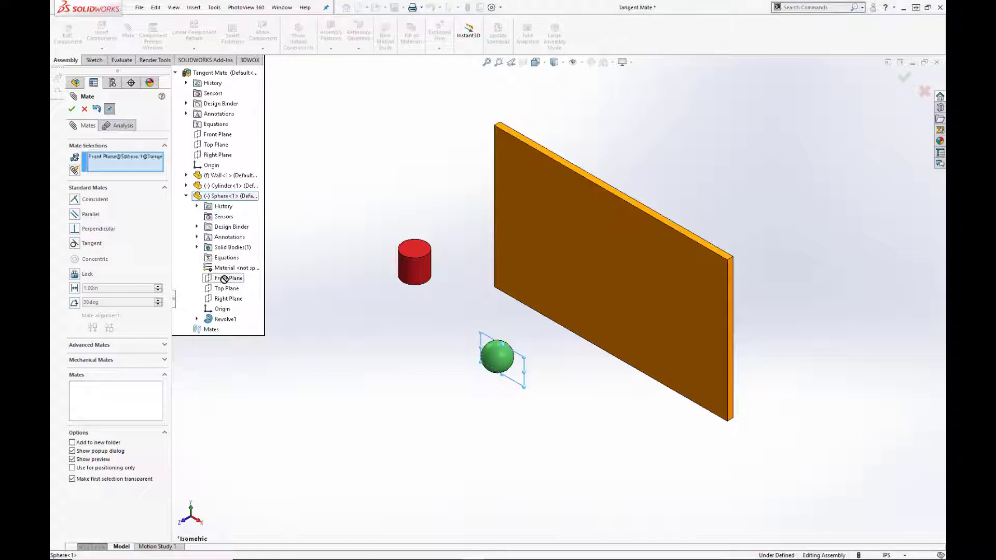
click(611, 276)
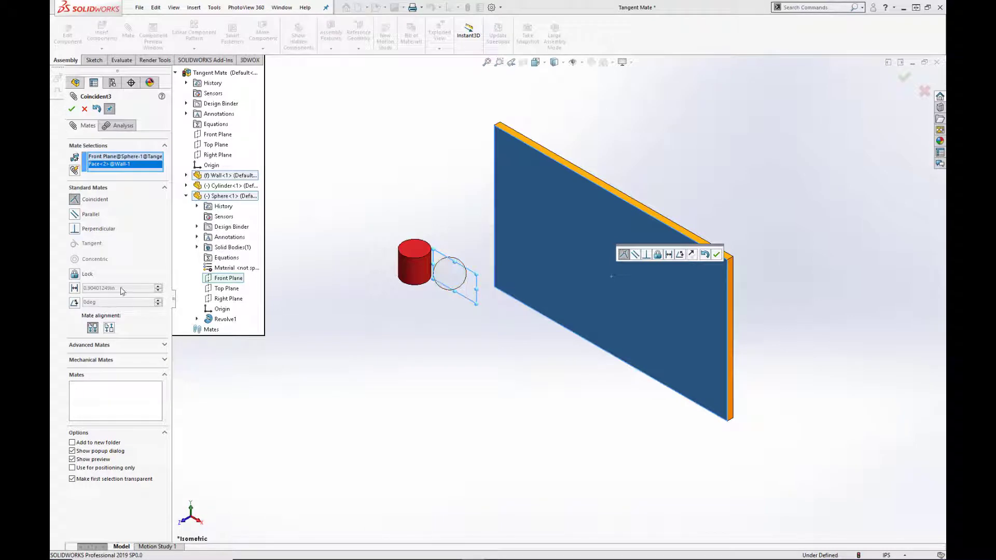
click(74, 288)
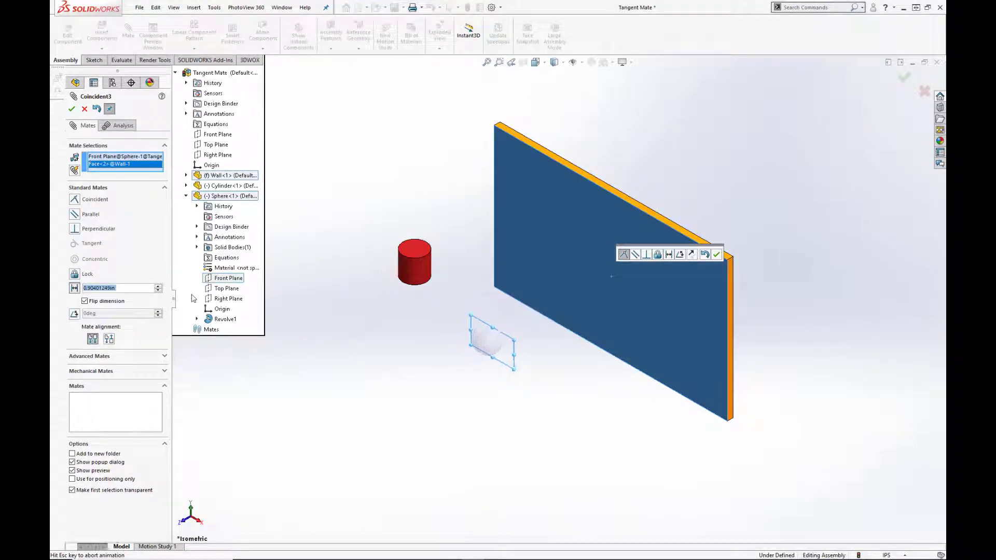
text(1)
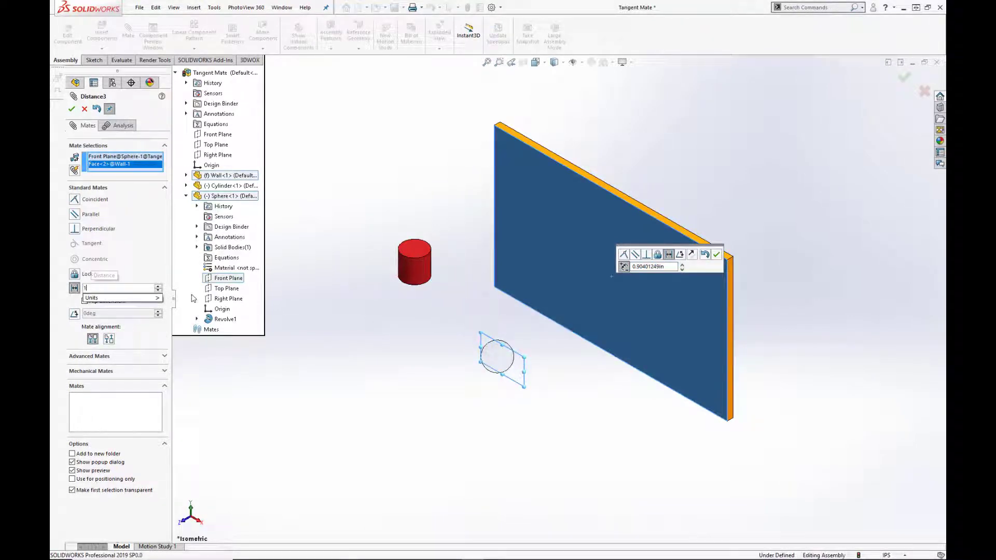
key(Return)
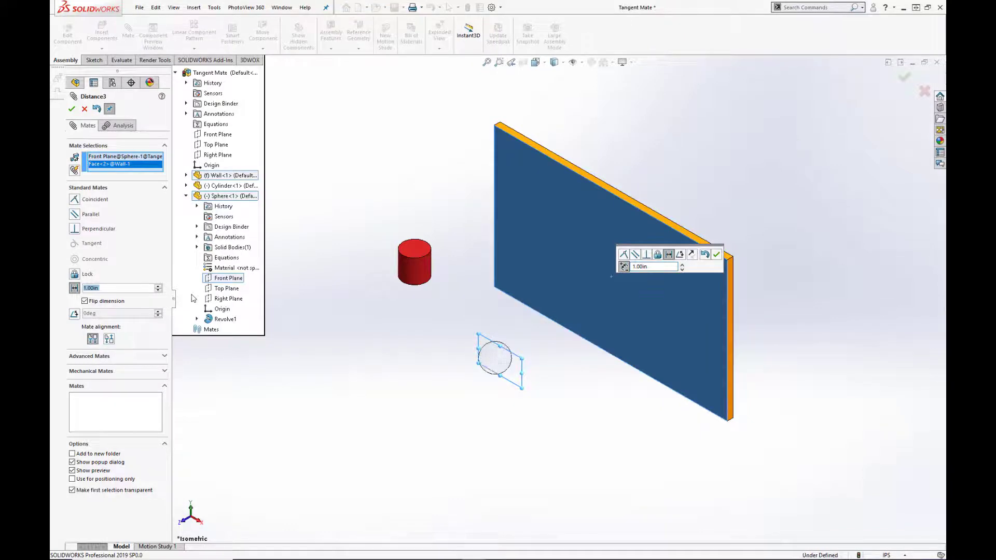
click(716, 255)
middle_drag(611, 323, 613, 291)
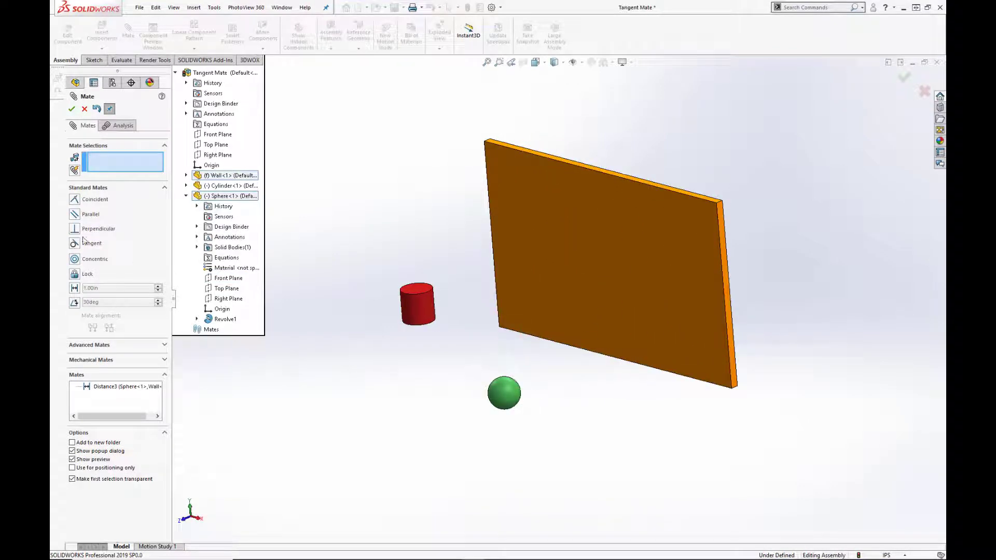
- Add a 1.00 in Distance mate between the sphere's Right Plane and the wall's thin side face
click(222, 299)
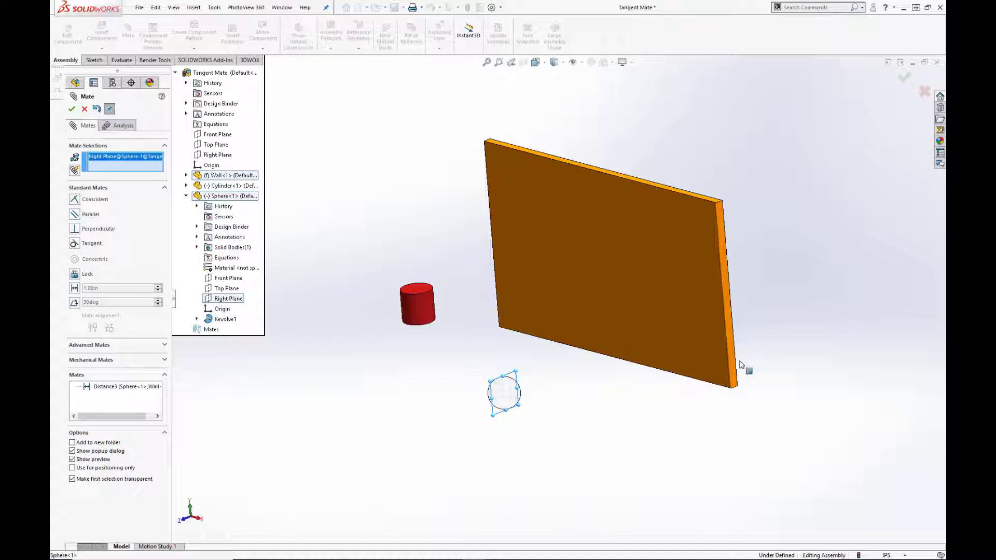
scroll(716, 340, down, 5)
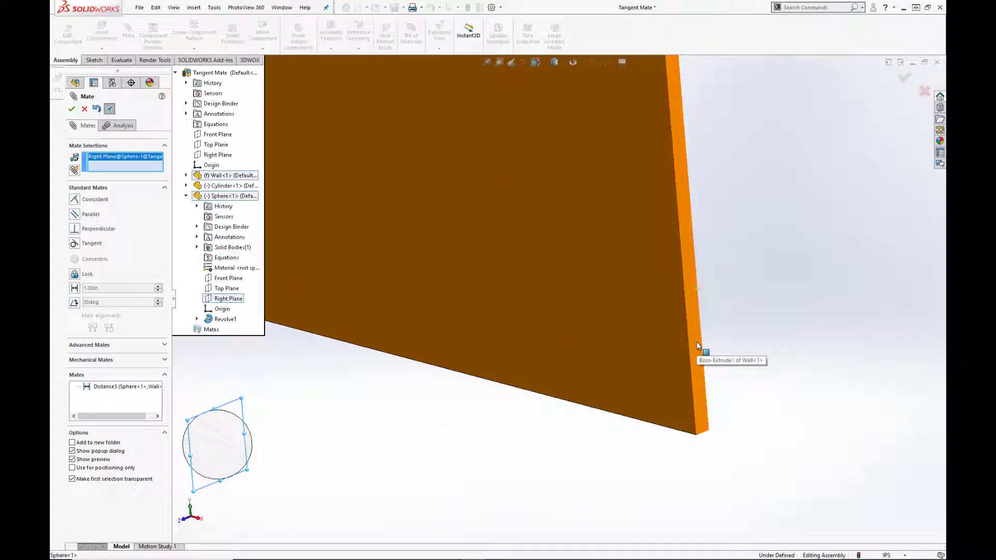
click(697, 344)
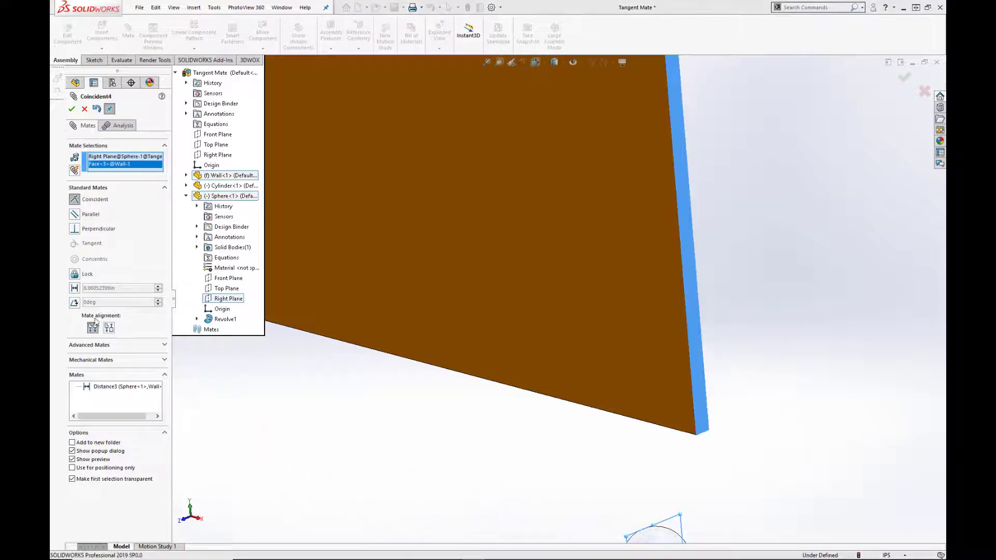
click(74, 288)
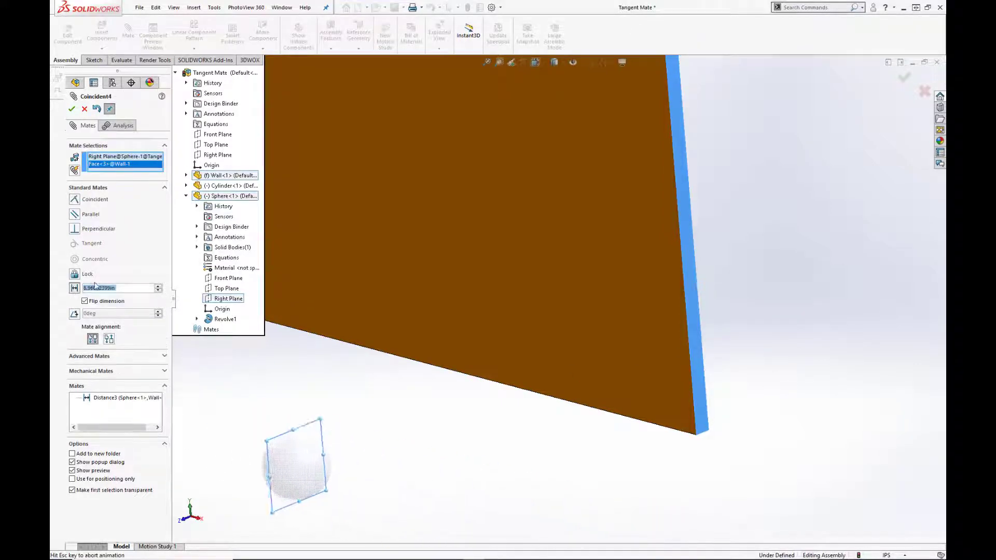
text(1)
key(Return)
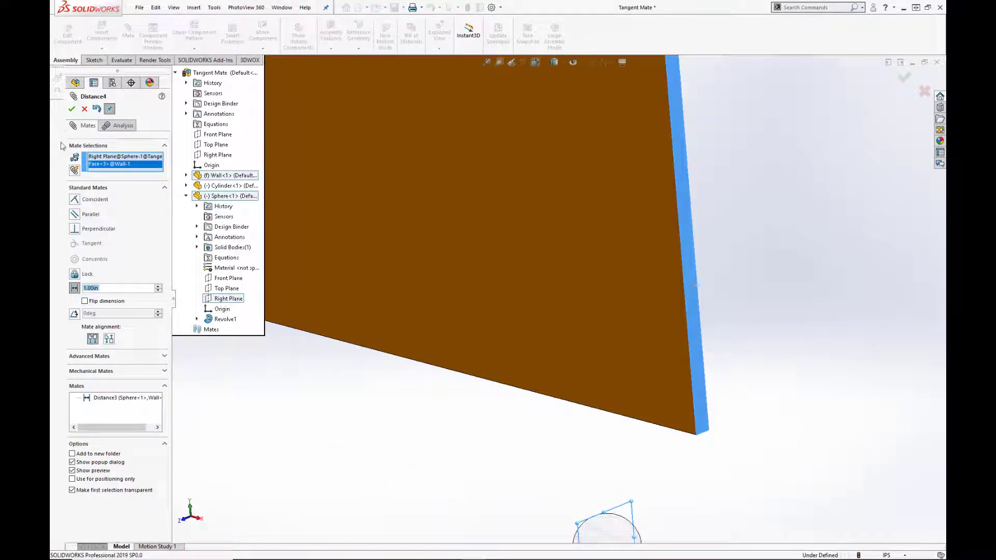
click(72, 110)
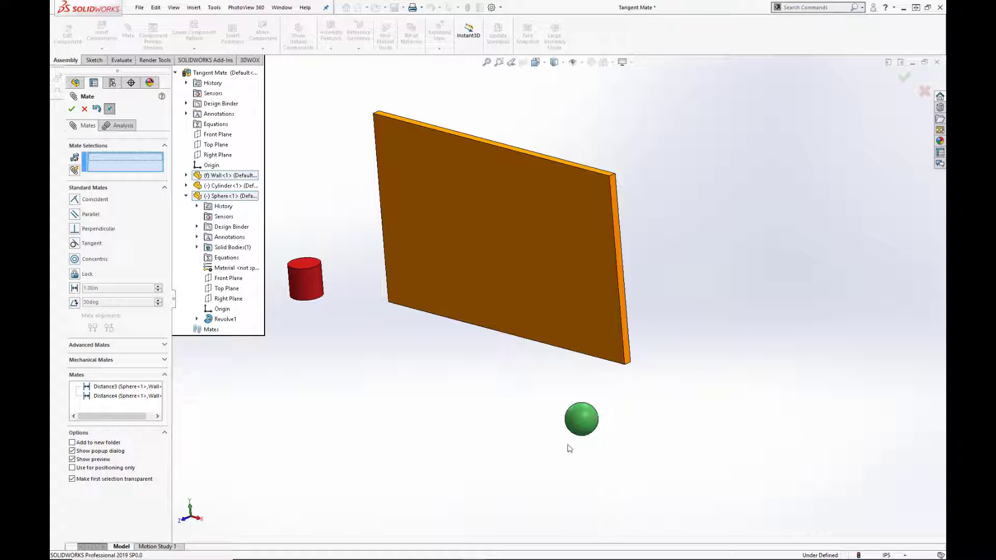
- Add a 1.00 in Distance mate from the cylinder's top face to the sphere, then drag both to test
drag(580, 431, 585, 289)
scroll(580, 342, down, 3)
scroll(558, 335, up, 5)
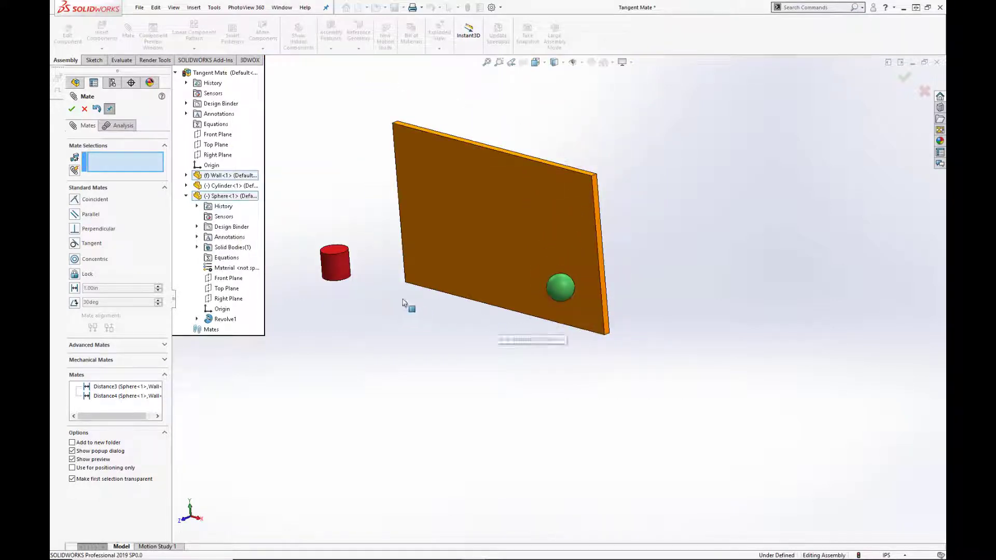
click(336, 252)
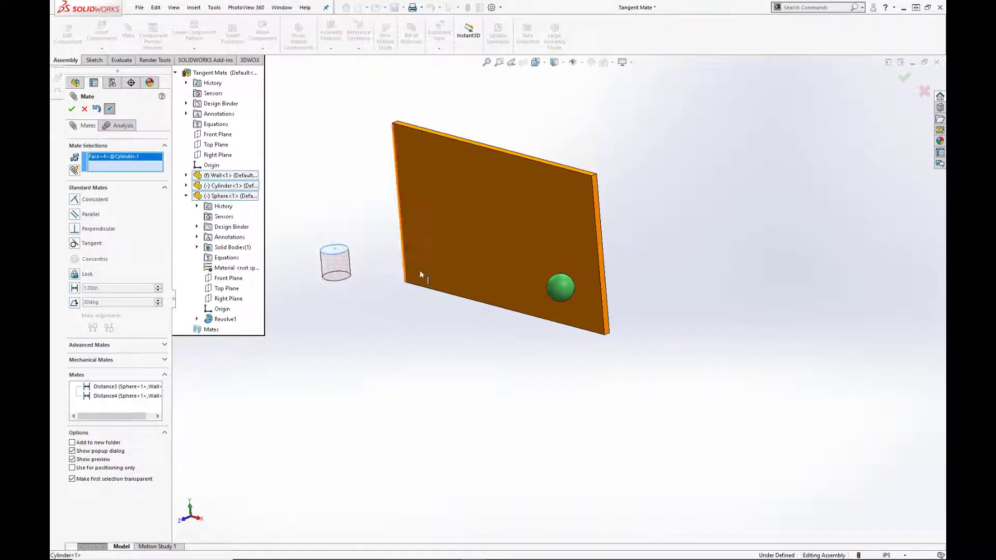
click(567, 301)
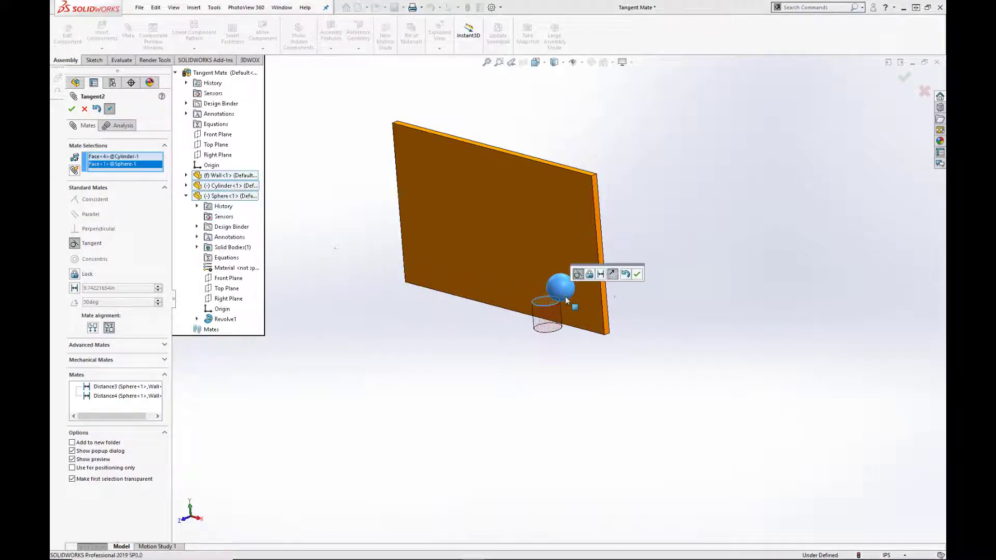
click(600, 274)
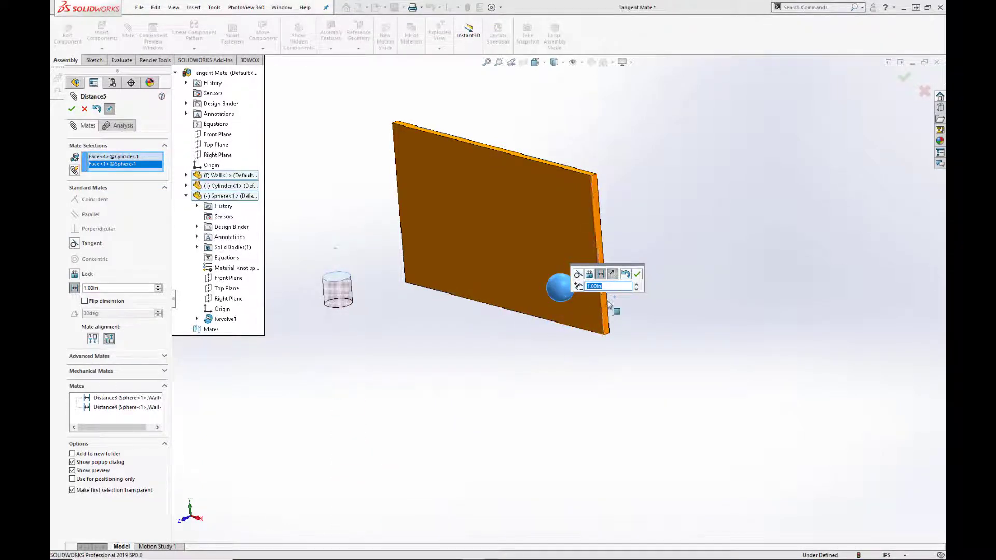
click(637, 275)
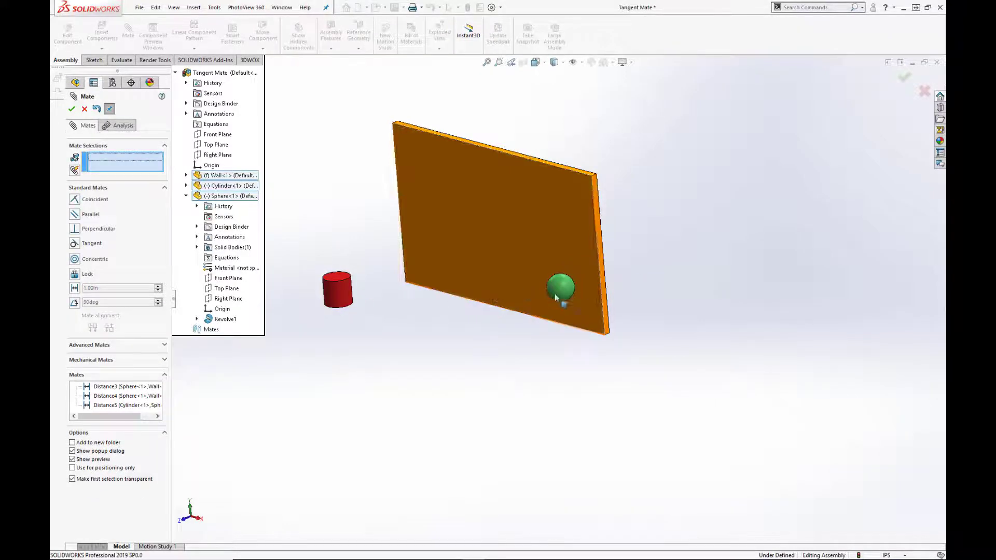
drag(558, 296, 556, 238)
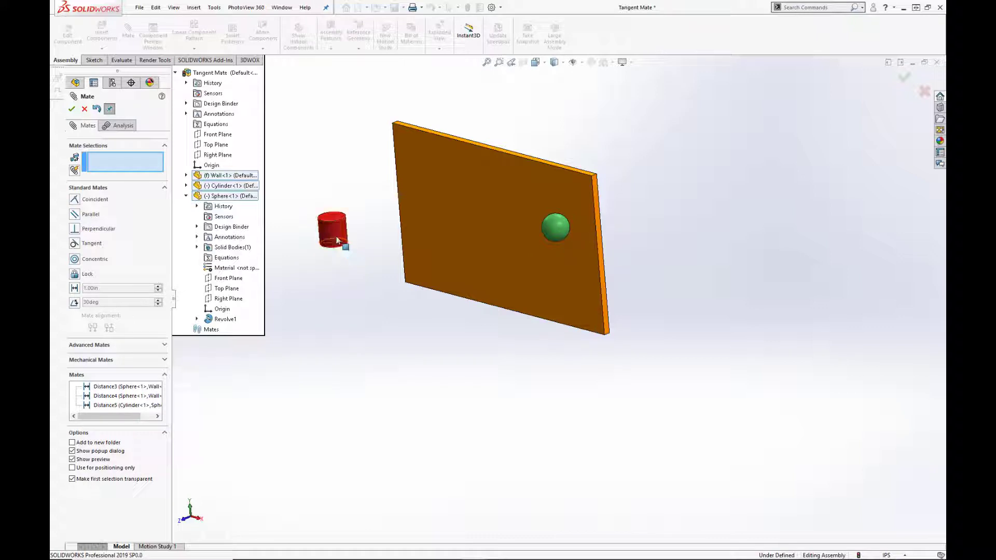
drag(344, 244, 346, 297)
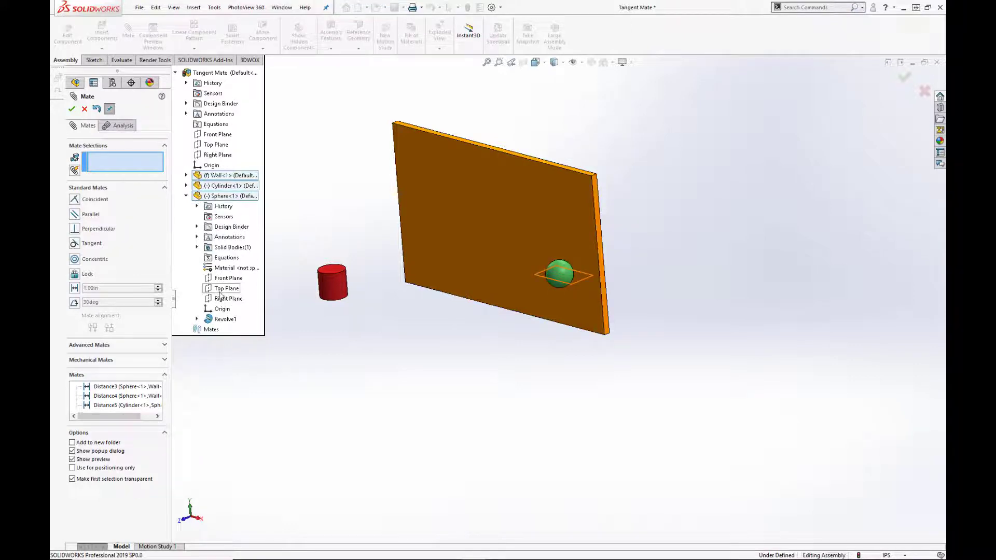
- Add a 1.00 in Distance mate from the cylinder's Right Plane to the wall's side face
click(186, 185)
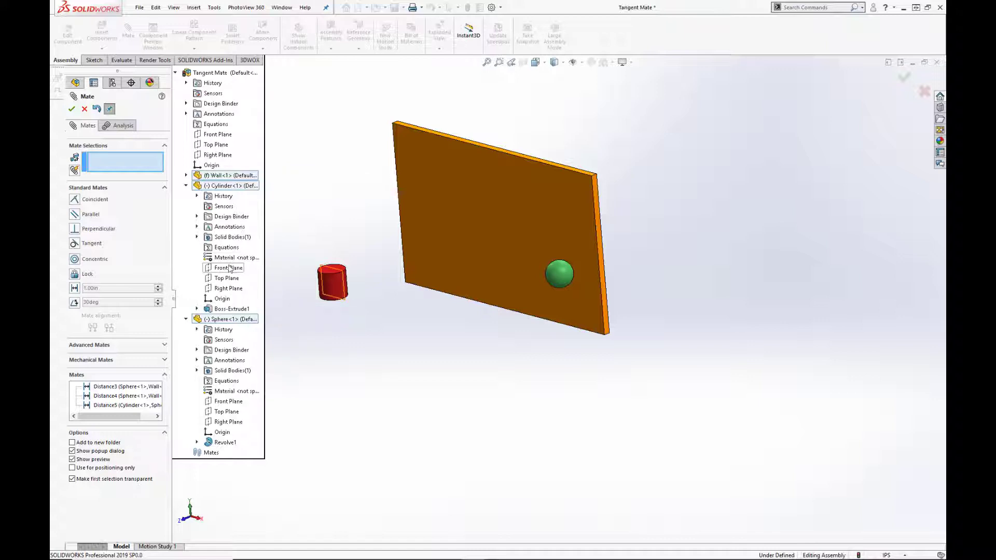
click(227, 288)
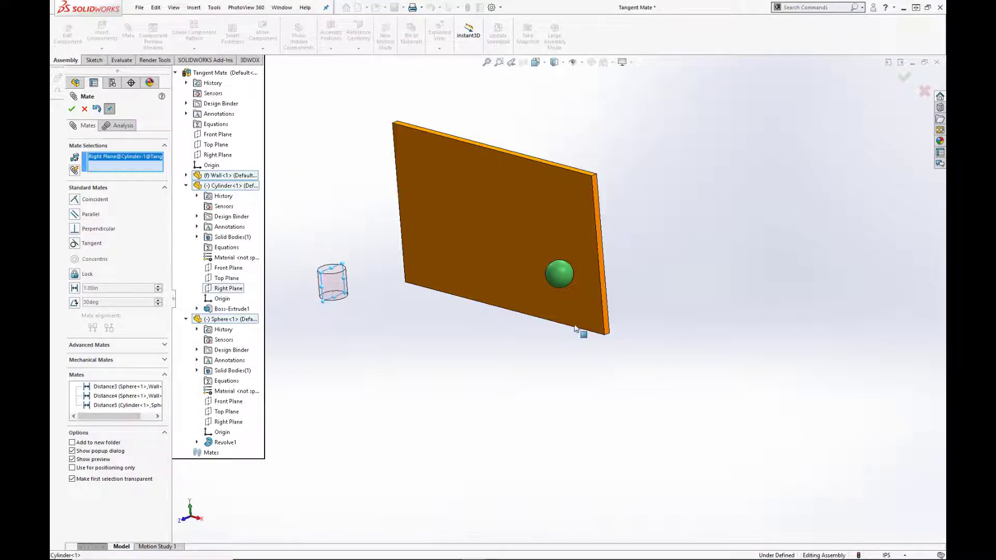
click(605, 326)
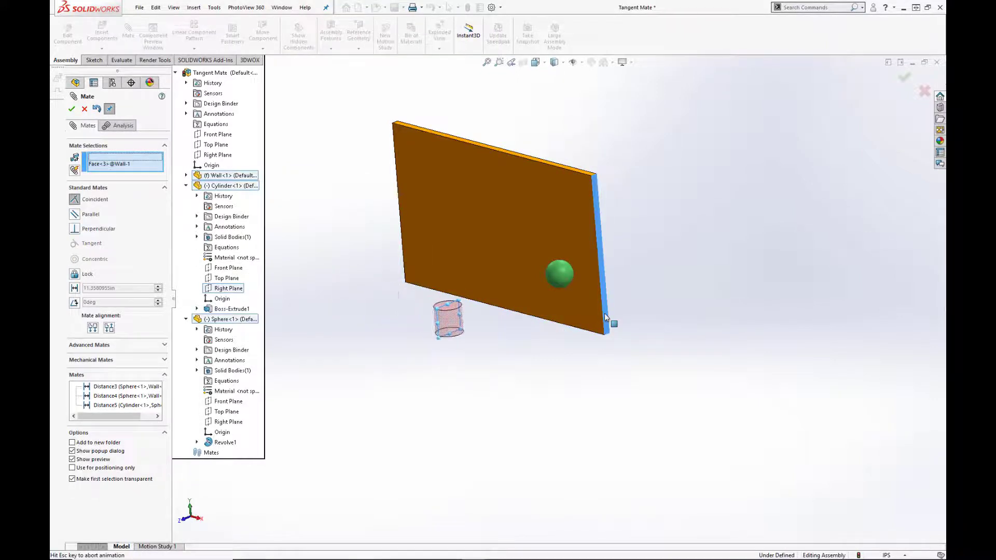
click(662, 329)
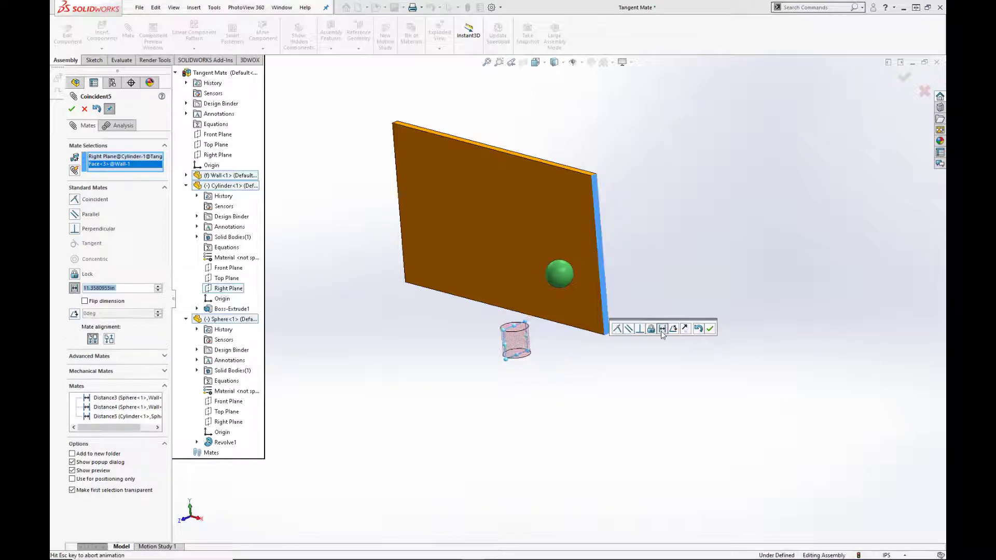
key(Return)
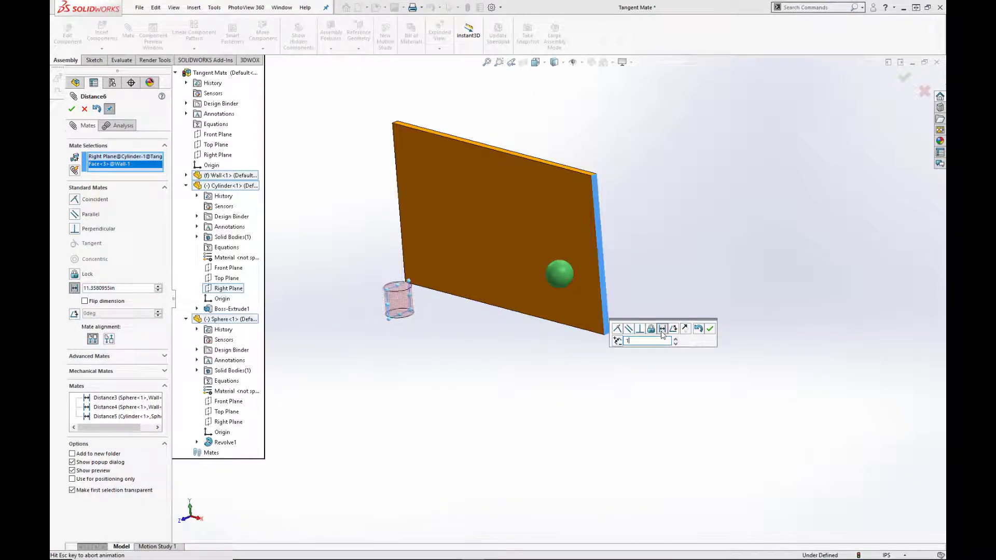
click(710, 330)
- Drag the cylinder to check its remaining freedom of movement
middle_drag(610, 389, 565, 362)
middle_drag(557, 378, 489, 363)
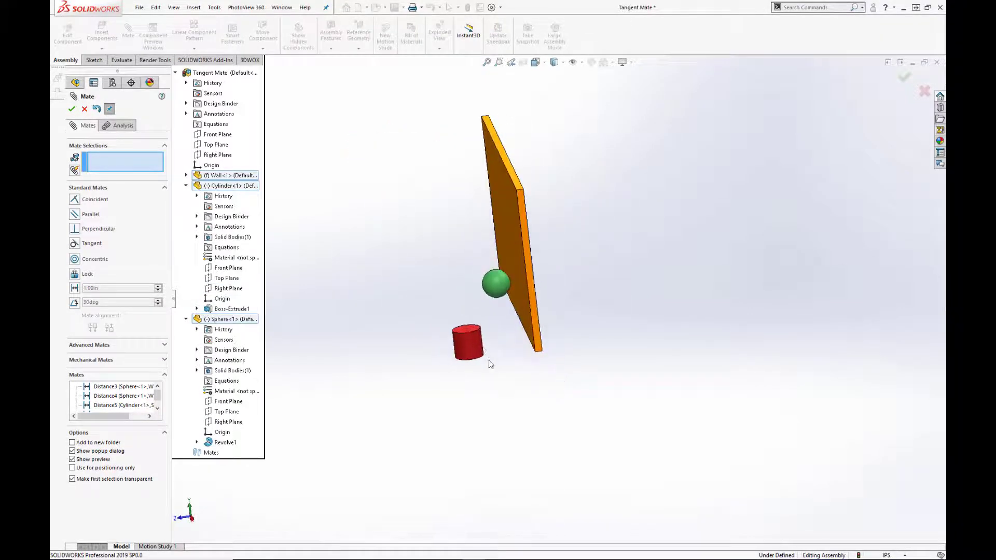
mouse_move(473, 331)
mouse_down()
mouse_move(463, 209)
mouse_move(478, 339)
mouse_move(510, 415)
mouse_move(489, 176)
mouse_move(482, 361)
mouse_move(466, 395)
mouse_move(444, 222)
mouse_move(462, 346)
mouse_up()
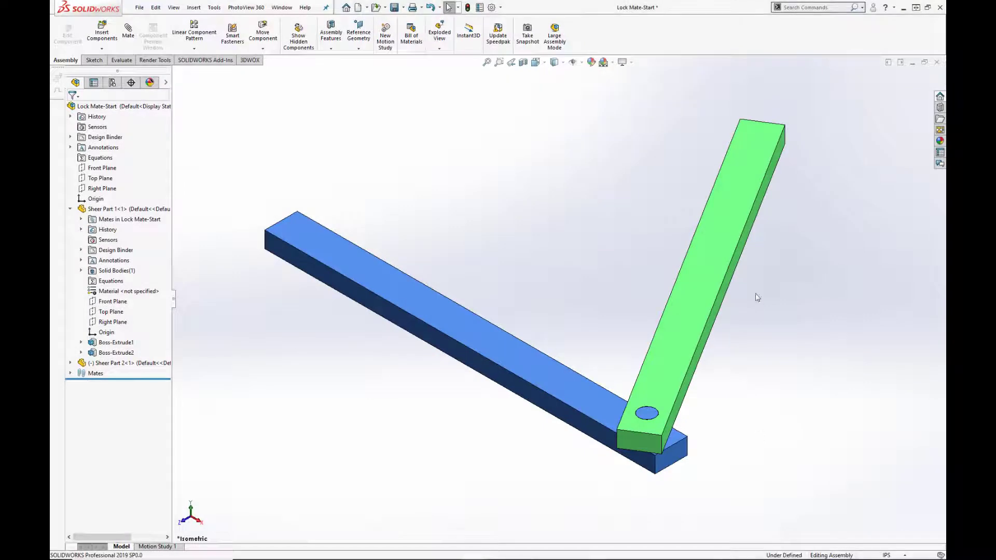
- Add a 45° Angle mate between the green bar's face and the blue bar's top face
drag(721, 225, 736, 357)
middle_drag(713, 409, 788, 446)
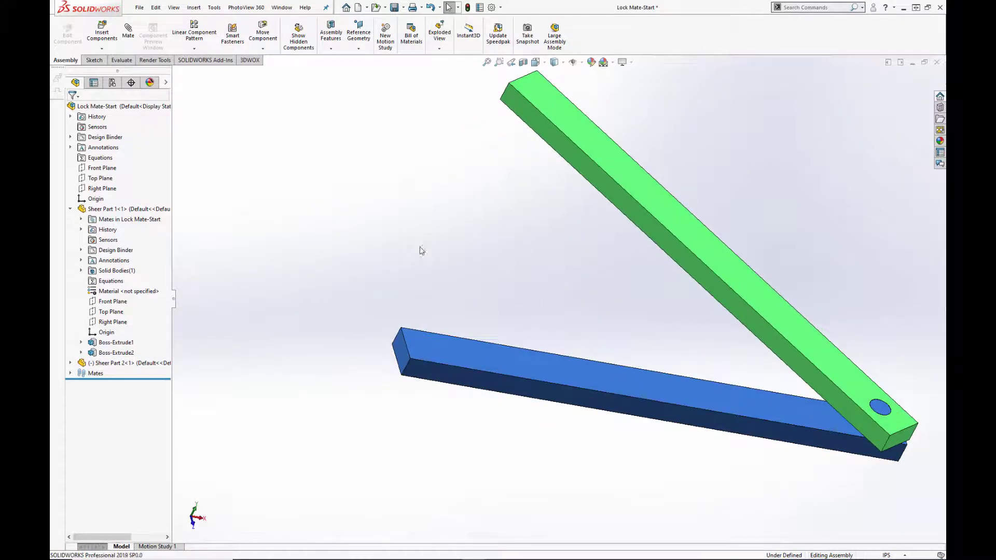
key(m)
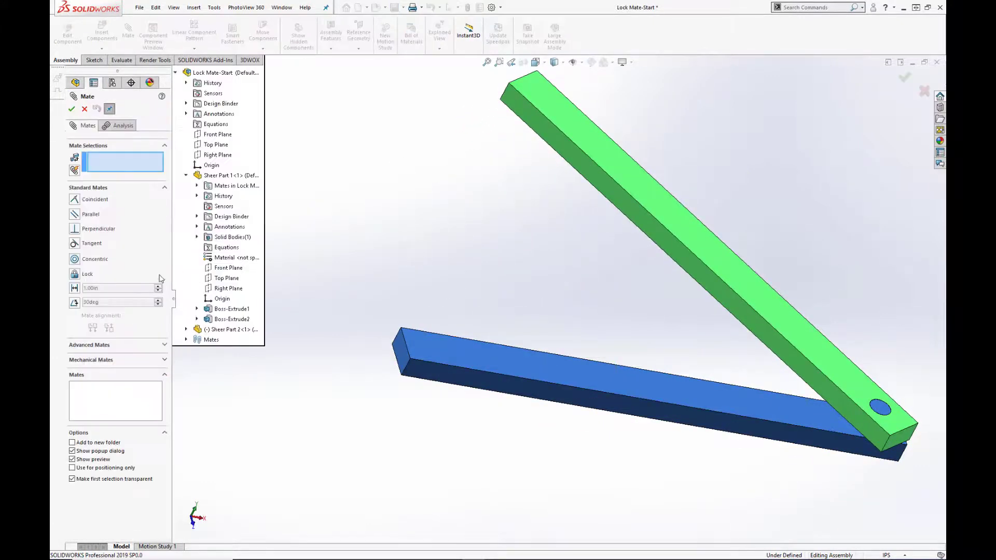
click(74, 301)
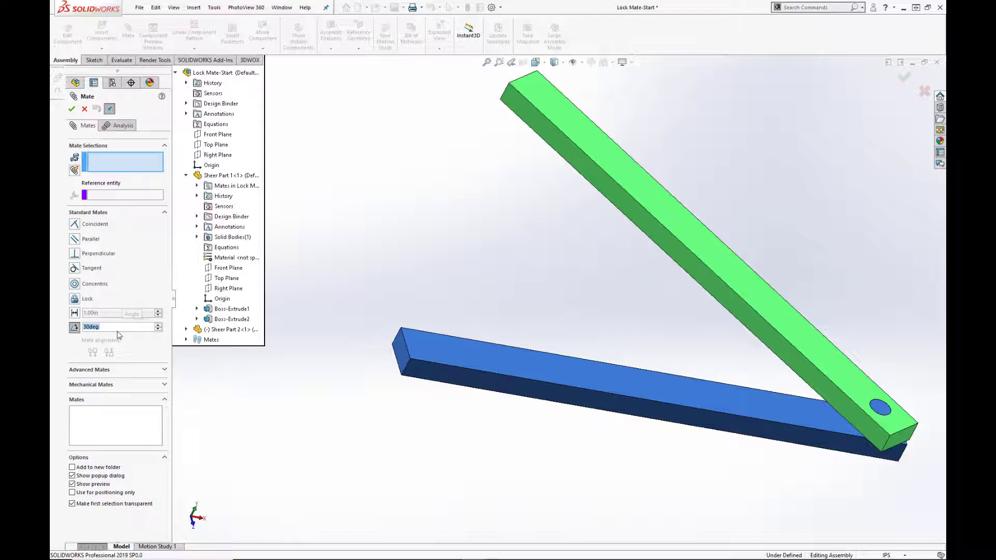
text(45)
click(695, 264)
middle_drag(667, 260, 596, 400)
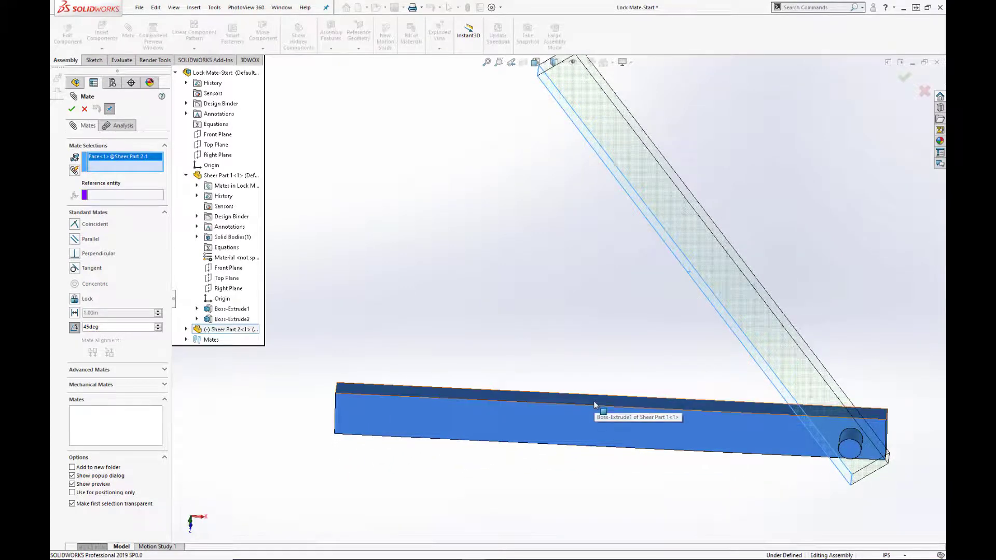
click(594, 404)
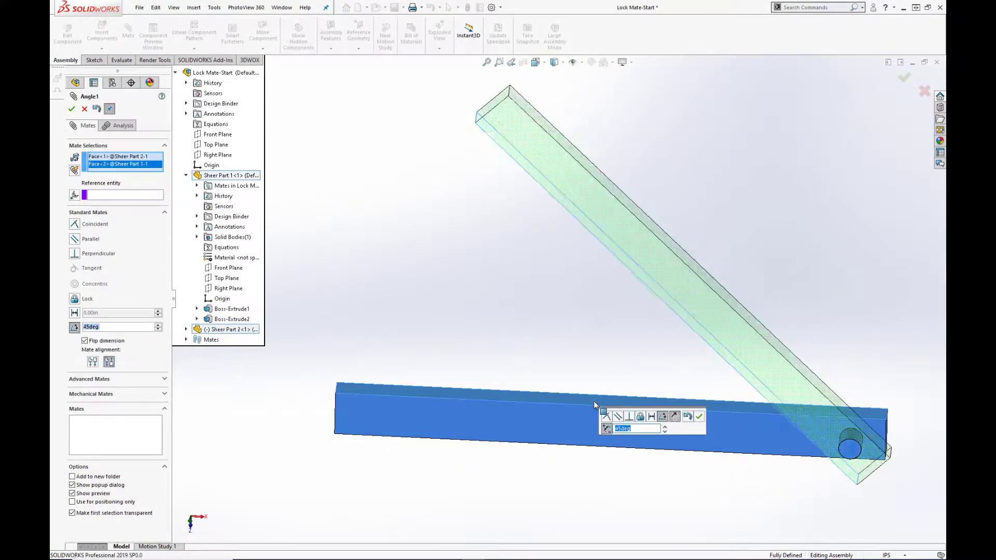
middle_drag(595, 404, 612, 322)
click(699, 416)
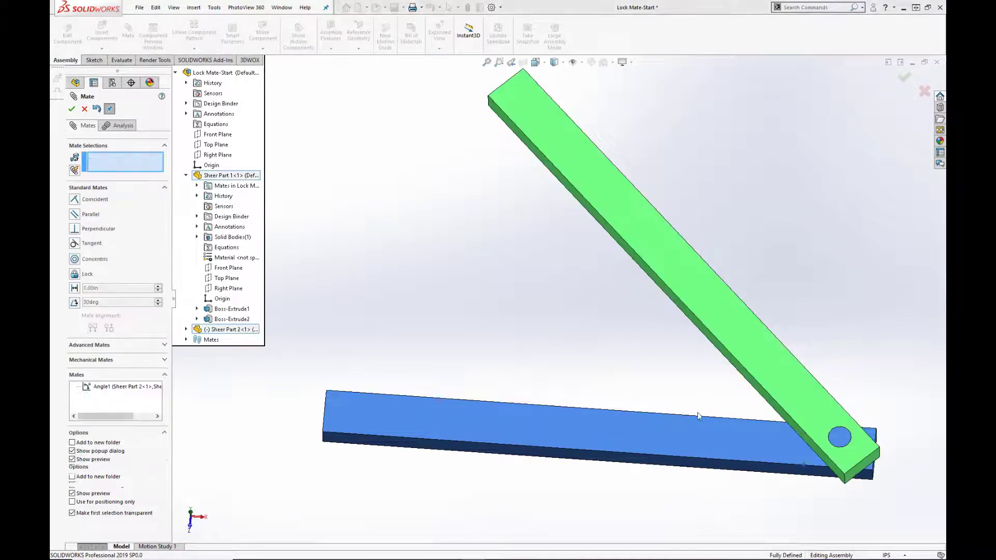
mouse_move(717, 290)
mouse_down()
mouse_move(705, 318)
mouse_move(711, 289)
mouse_up()
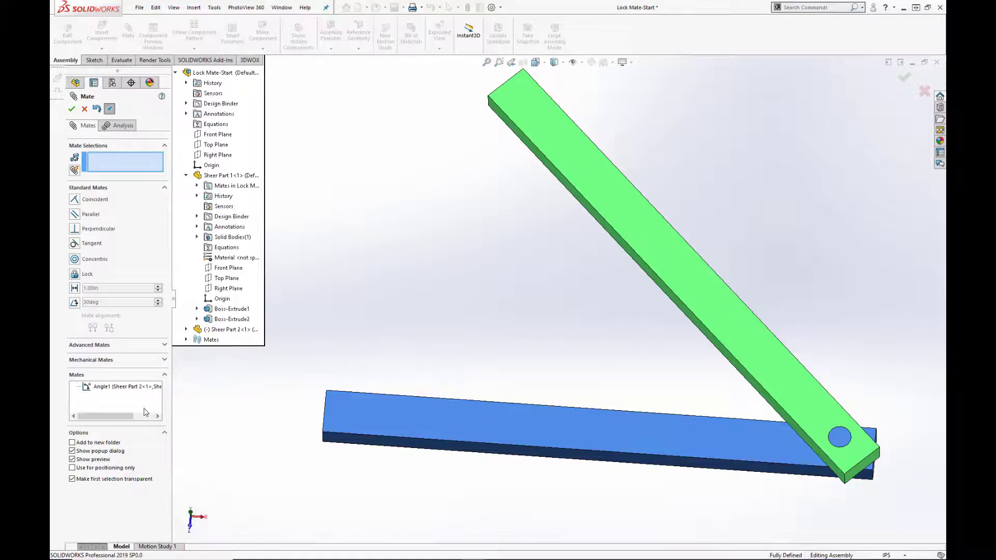
- In the Angle1 mate, toggle Flip dimension to put the 45° angle on the lower side
click(133, 388)
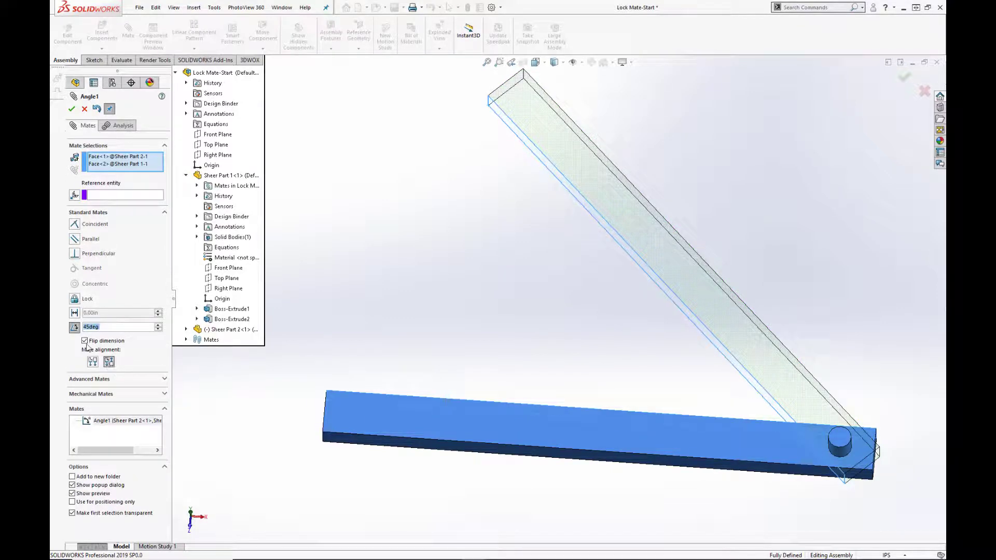
click(85, 341)
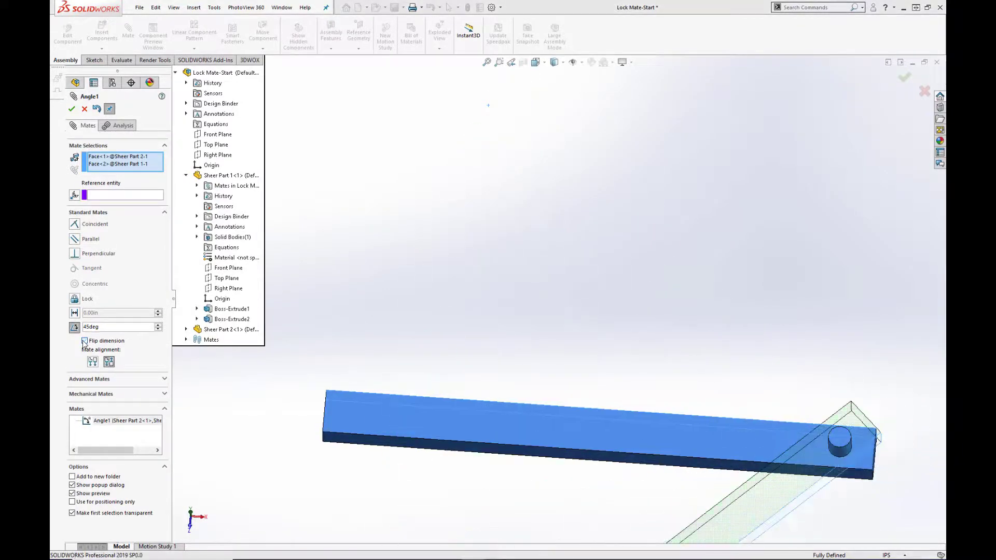
scroll(563, 369, up, 5)
scroll(575, 426, down, 3)
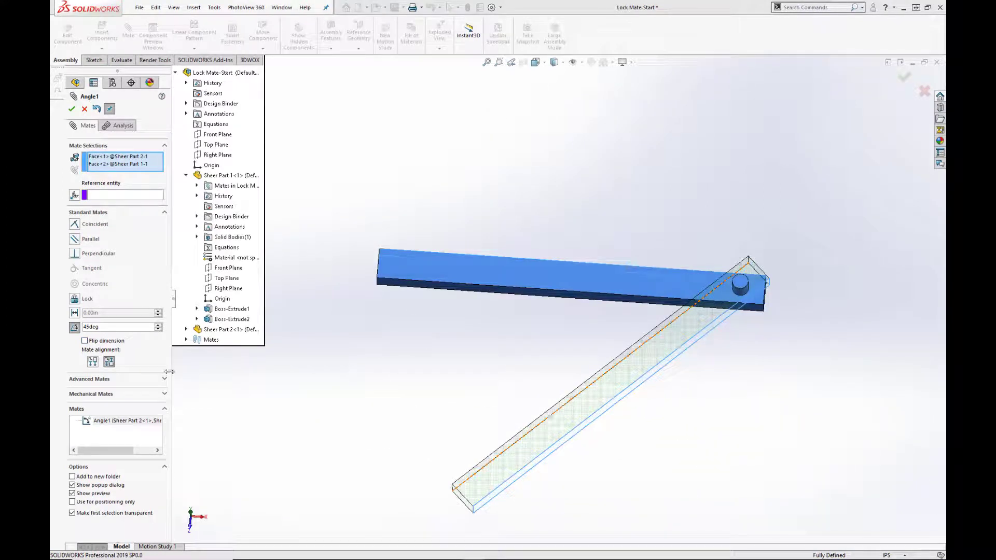
click(85, 341)
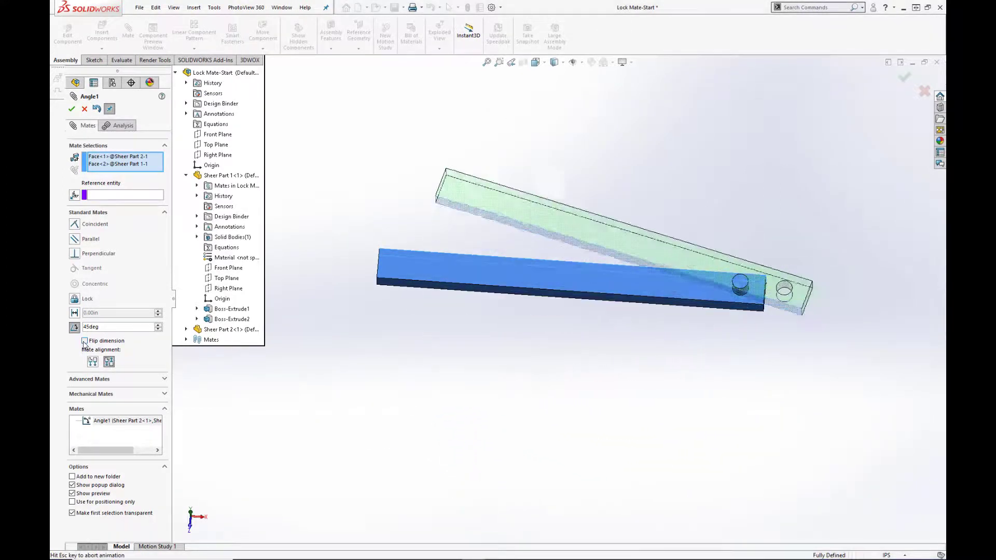
click(85, 341)
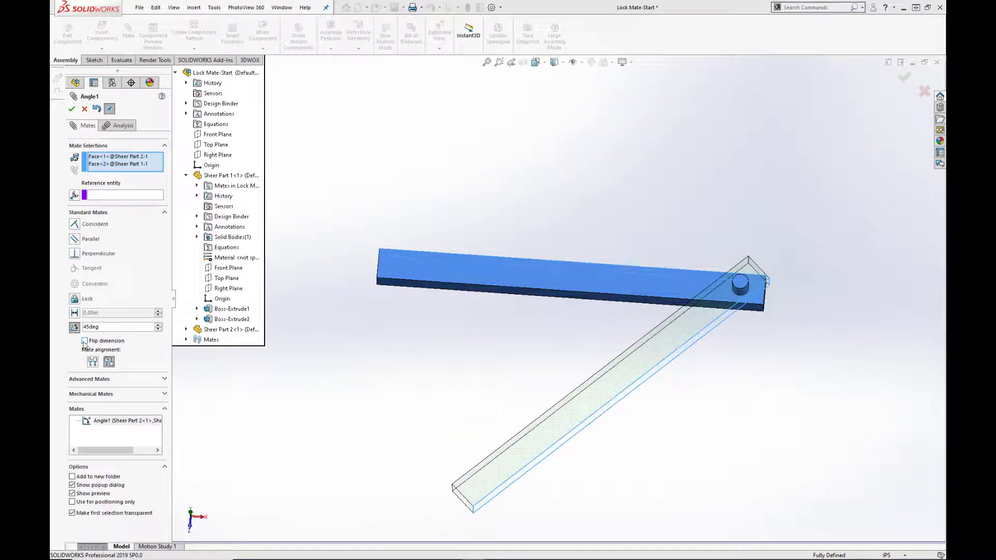
click(85, 340)
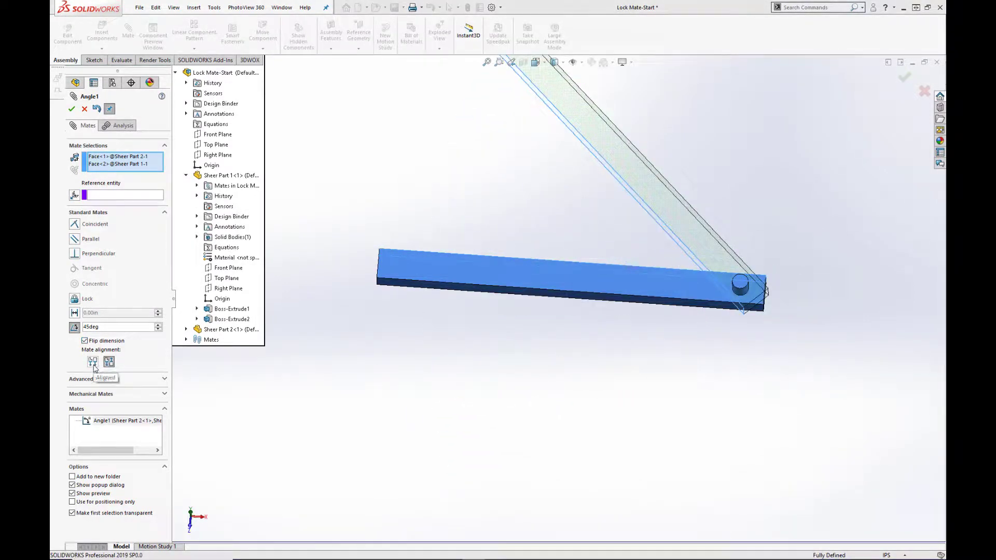
- Switch between Aligned and Anti-Aligned until the clear bar points to the lower right of the pin
click(93, 364)
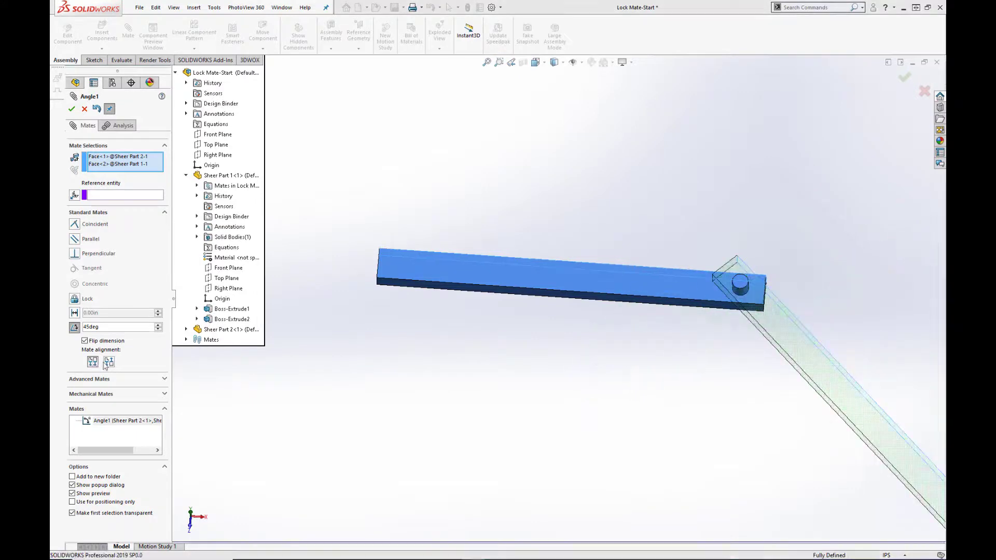
scroll(529, 315, up, 3)
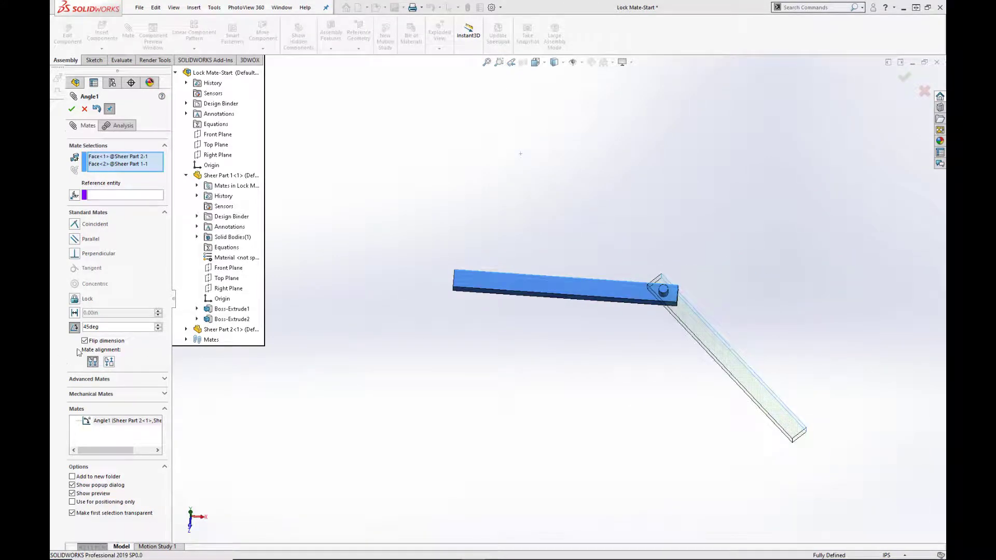
click(108, 363)
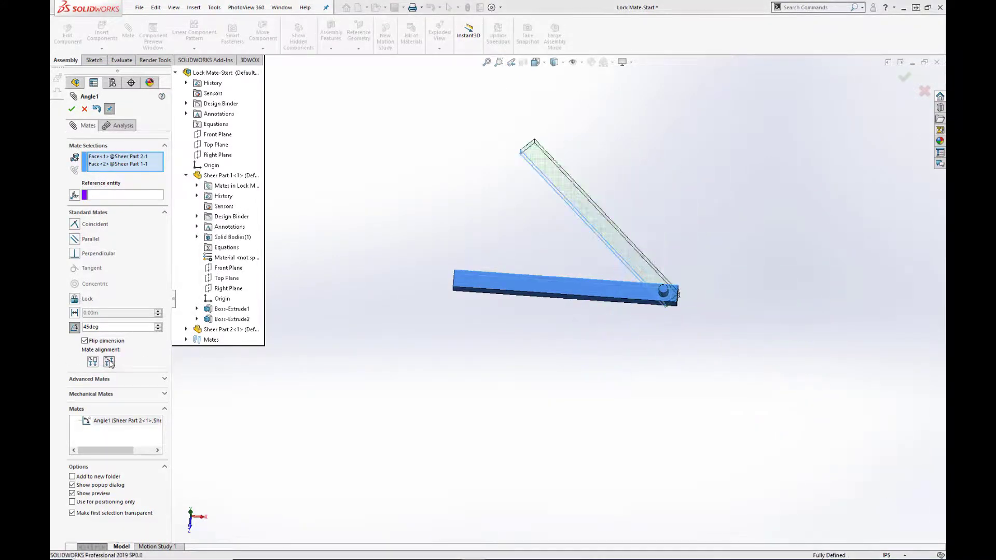
click(93, 366)
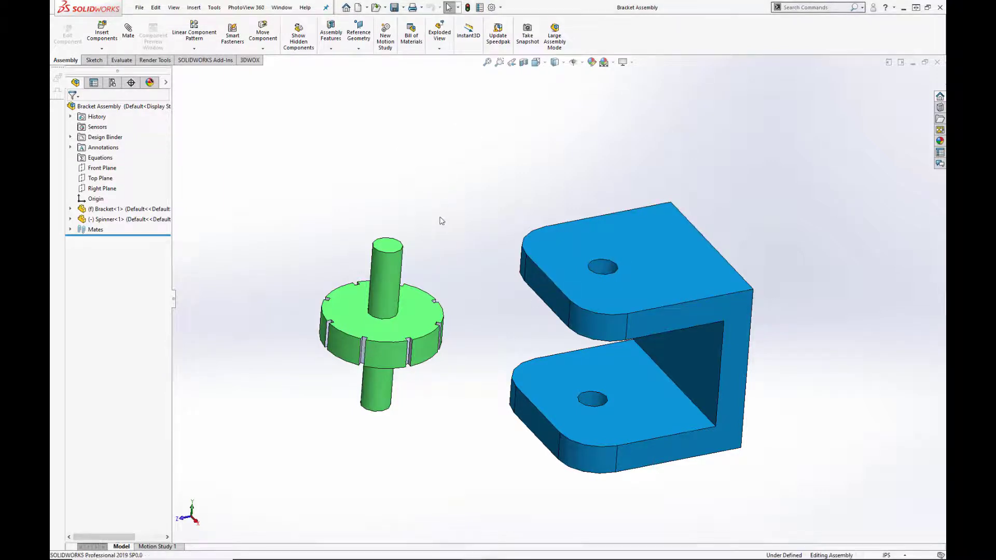
- Add a Concentric mate between the spinner's upper shaft face and the bracket's hole
key(m)
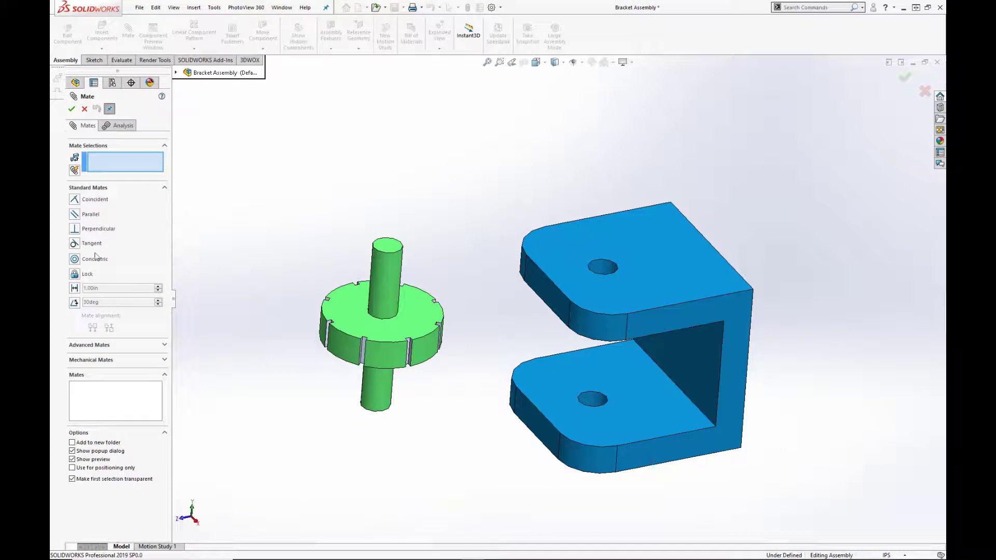
click(74, 259)
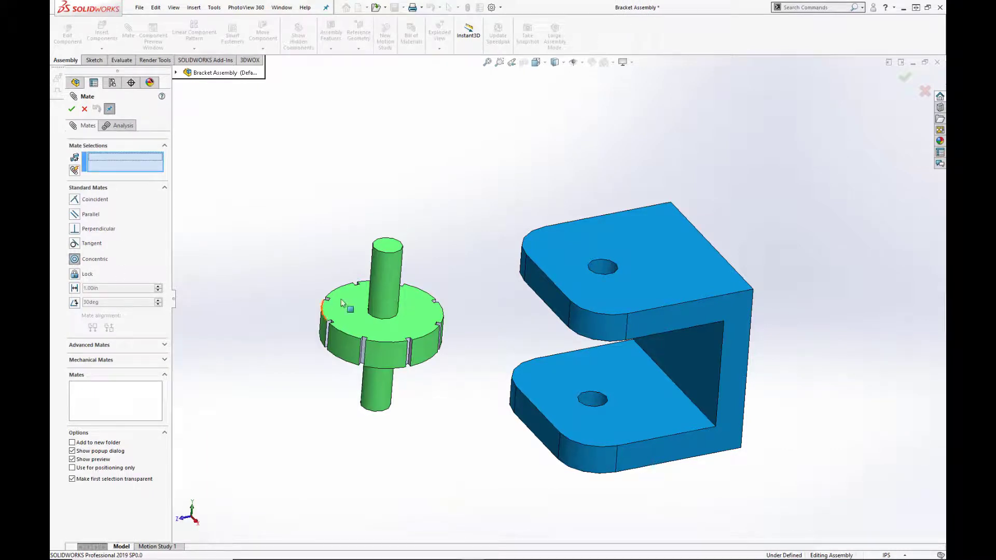
click(381, 289)
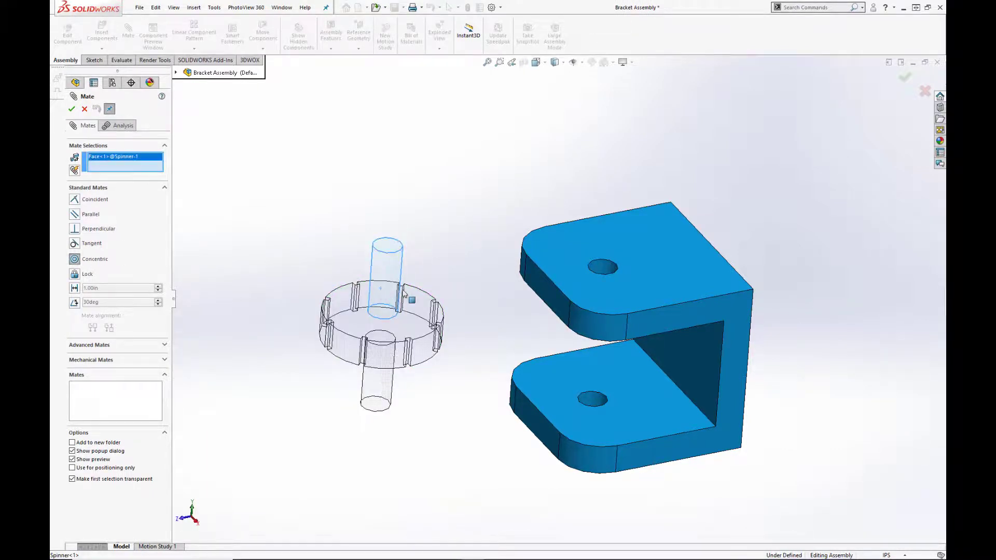
click(608, 271)
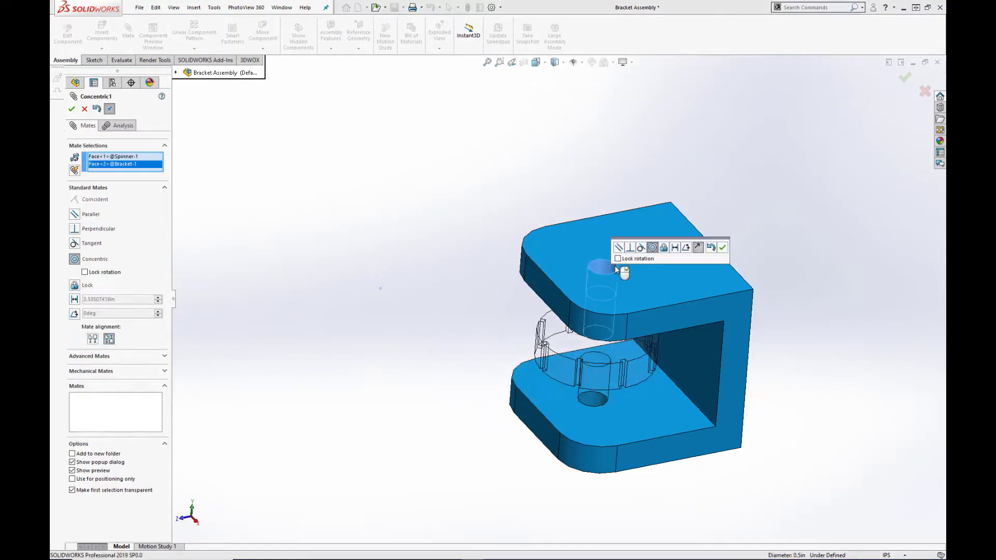
click(722, 248)
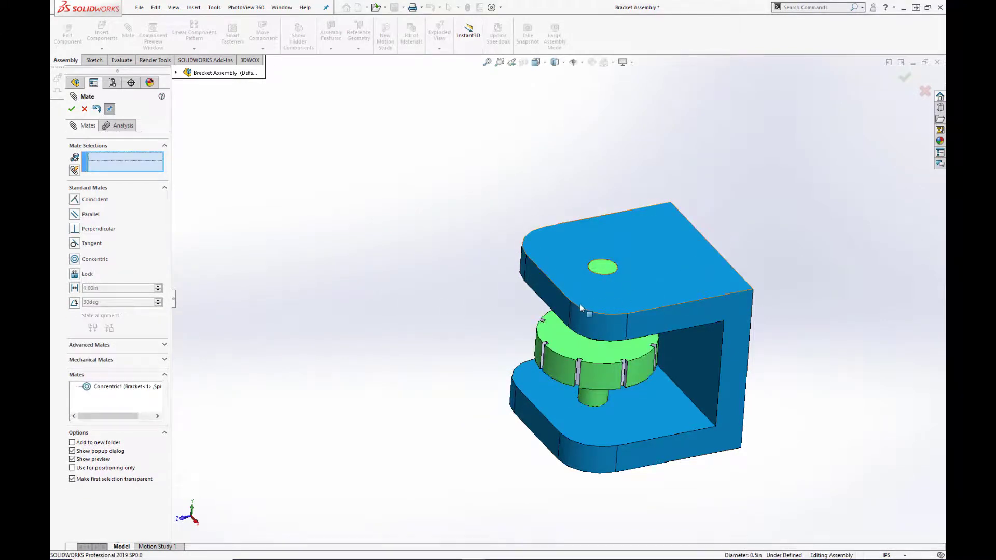
middle_drag(674, 259, 569, 259)
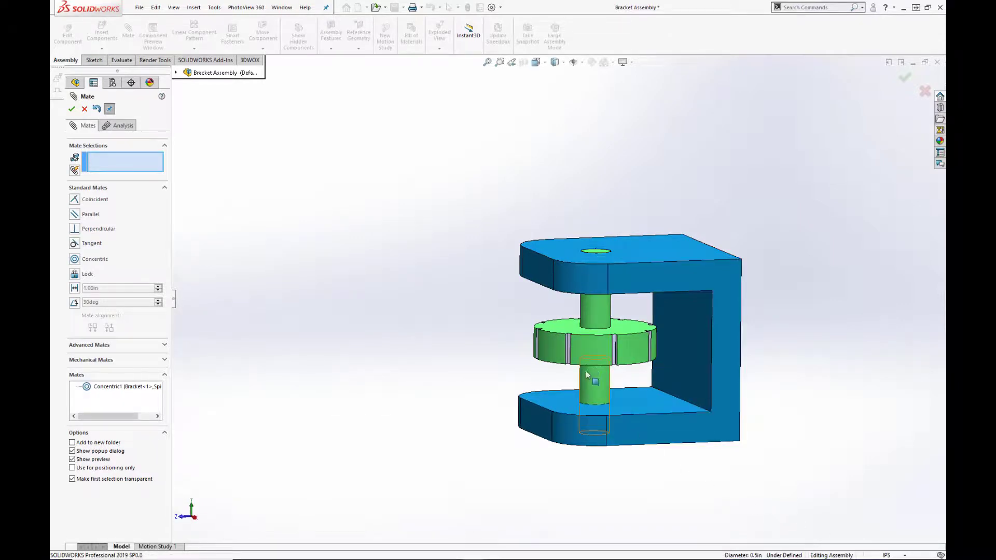
- Enable Lock rotation on Concentric1 so the spinner can no longer turn, then finish mating
drag(614, 358, 499, 349)
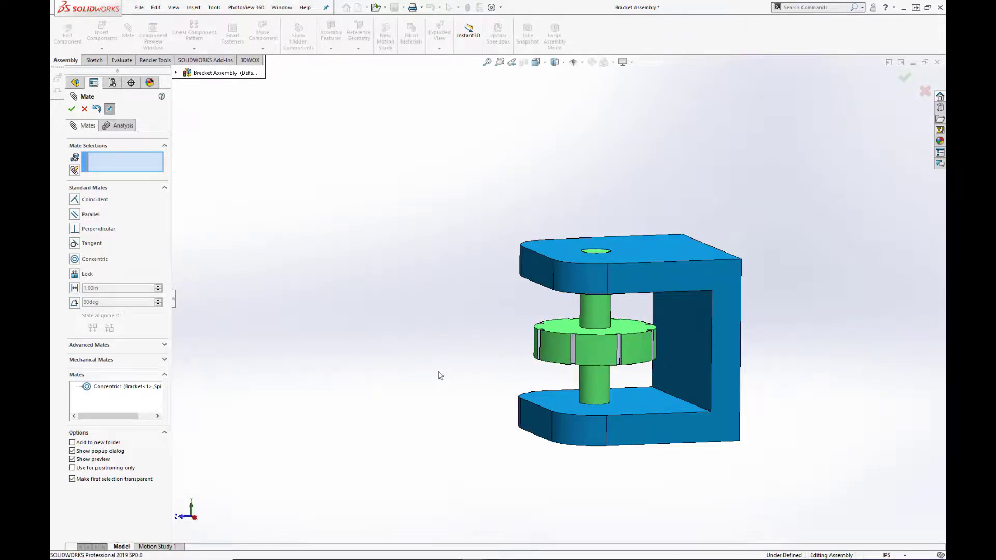
click(138, 390)
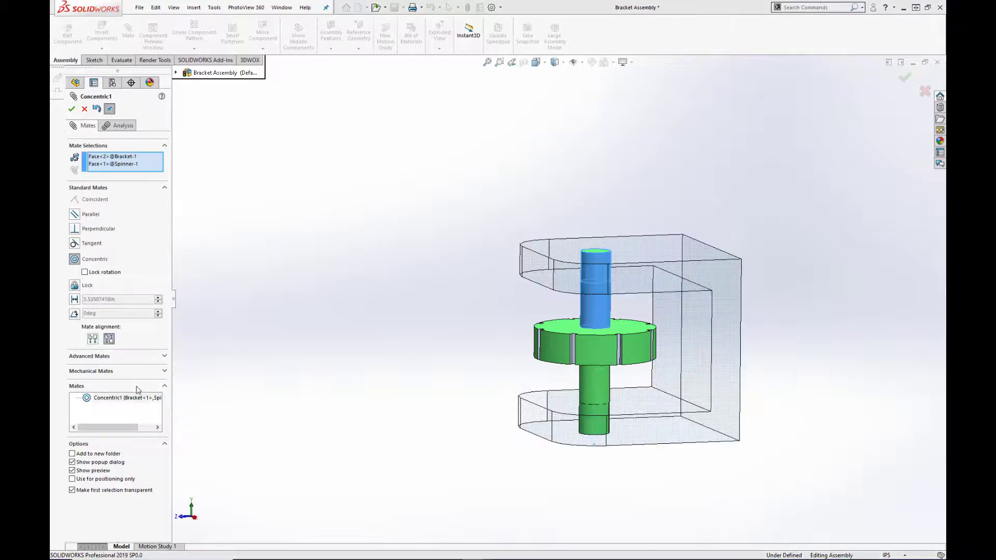
click(85, 273)
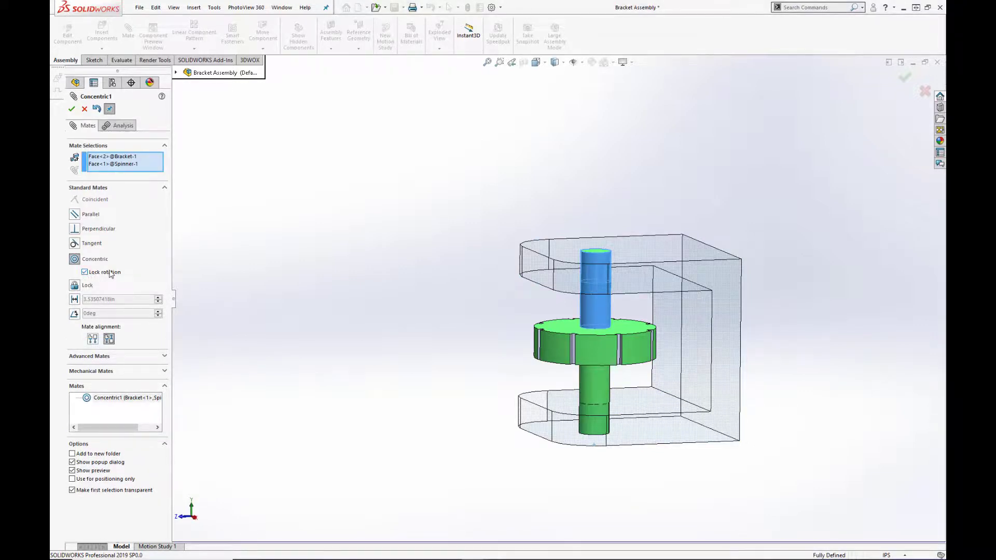
click(72, 109)
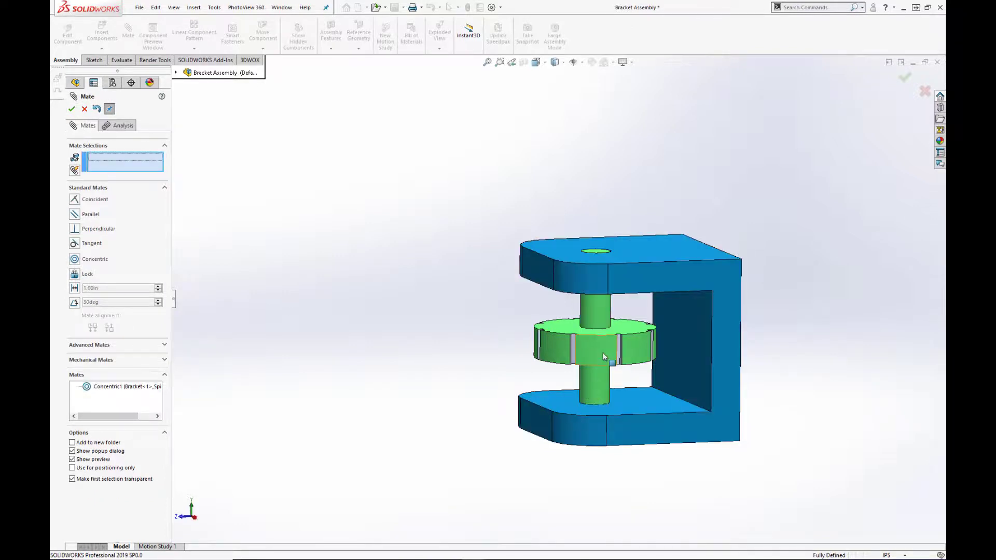
drag(604, 357, 602, 355)
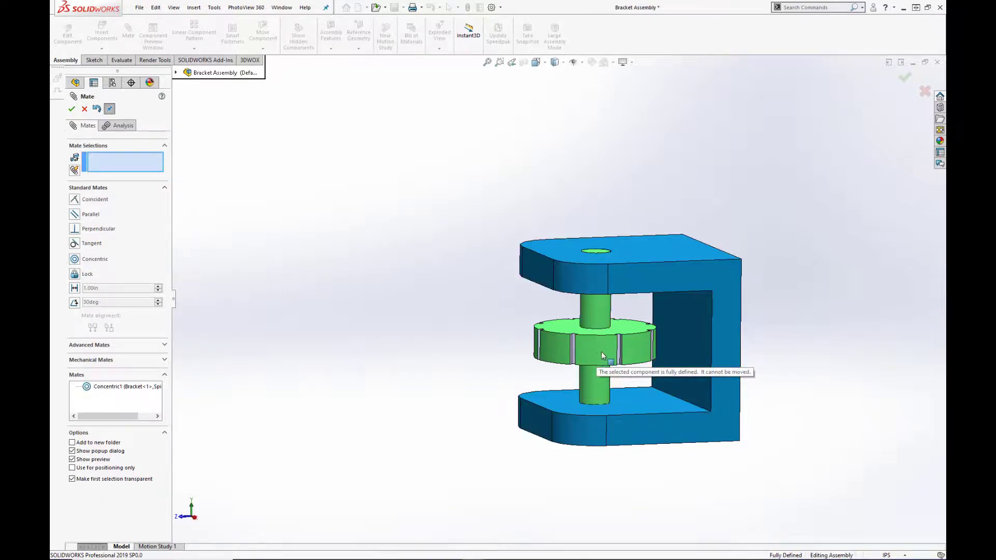
click(71, 109)
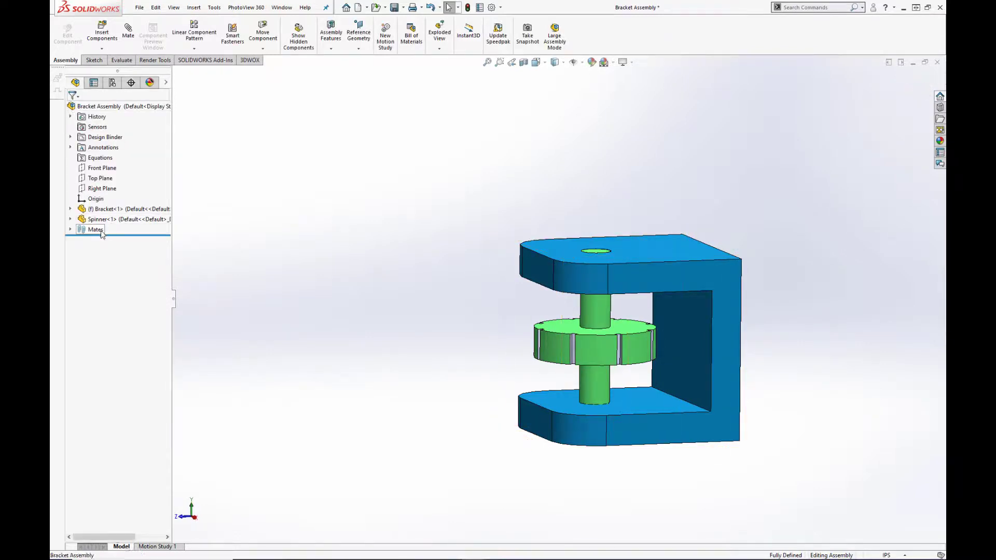
right_click(102, 234)
key(Escape)
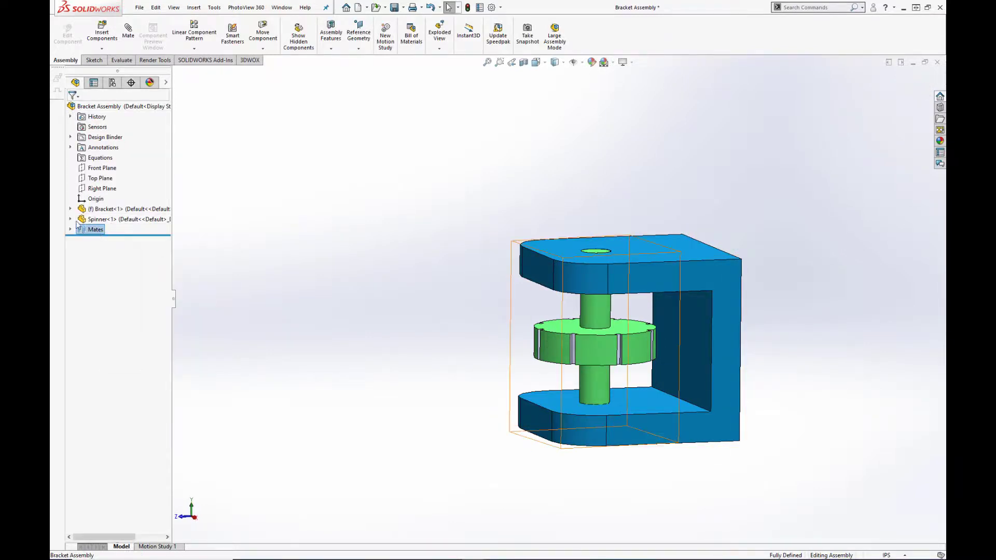
click(71, 219)
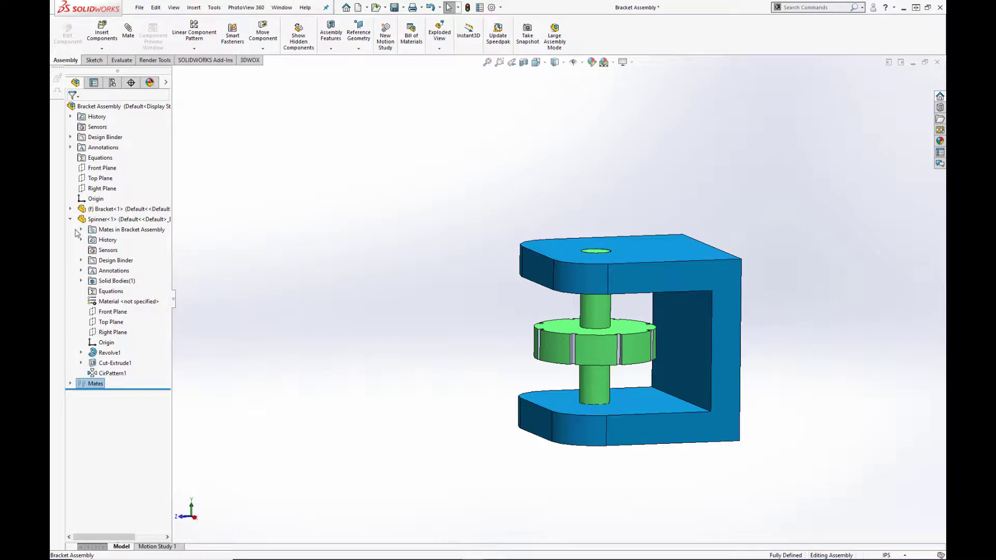
click(81, 229)
right_click(133, 250)
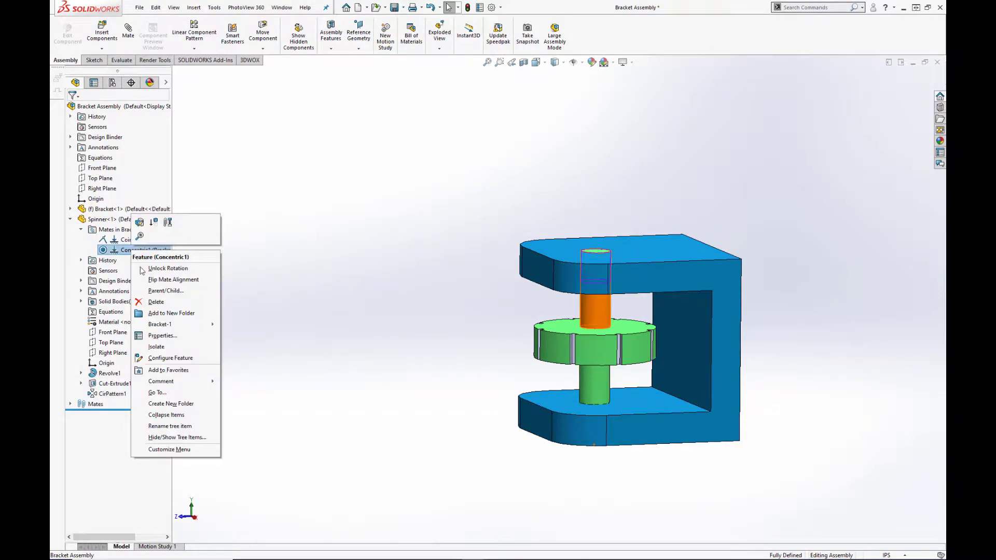
click(157, 270)
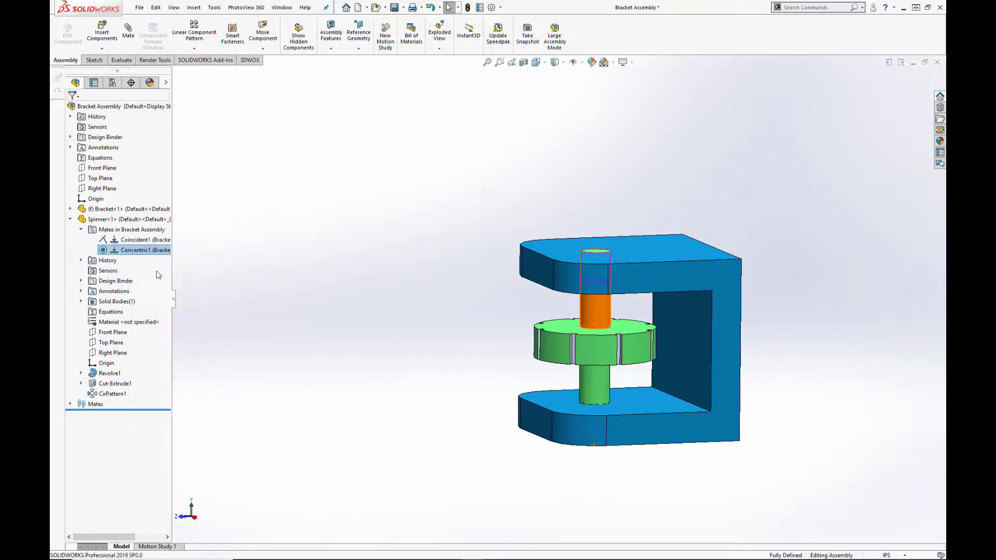
click(71, 220)
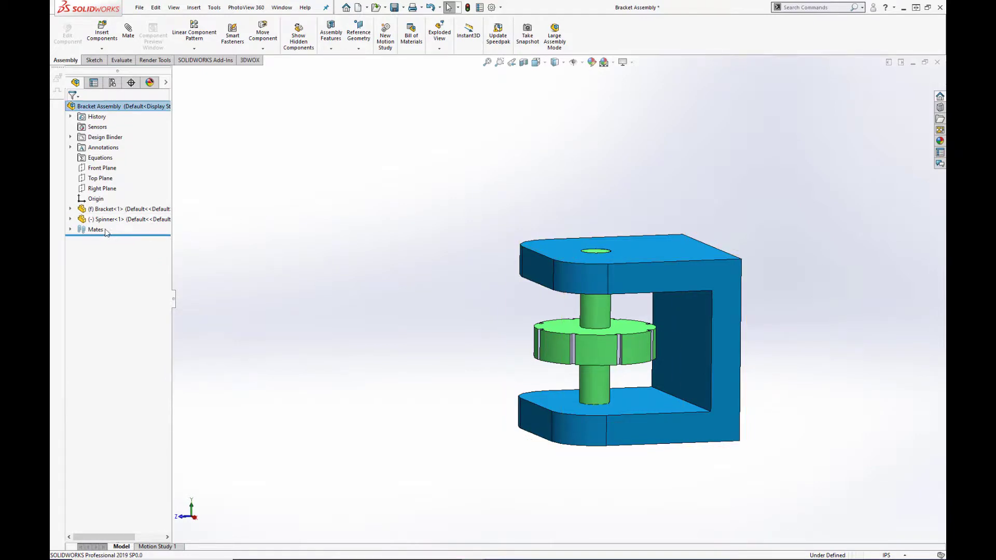
right_click(94, 230)
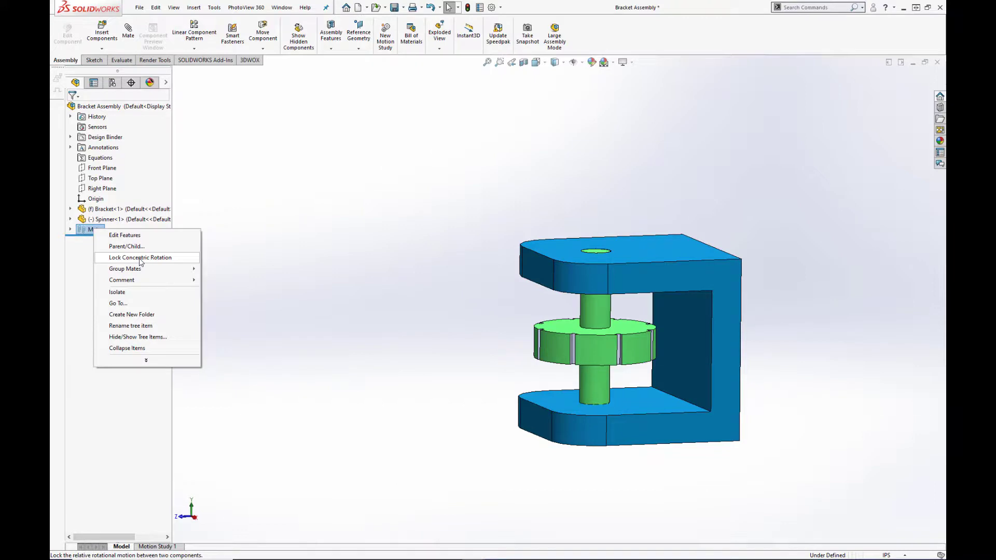
click(181, 258)
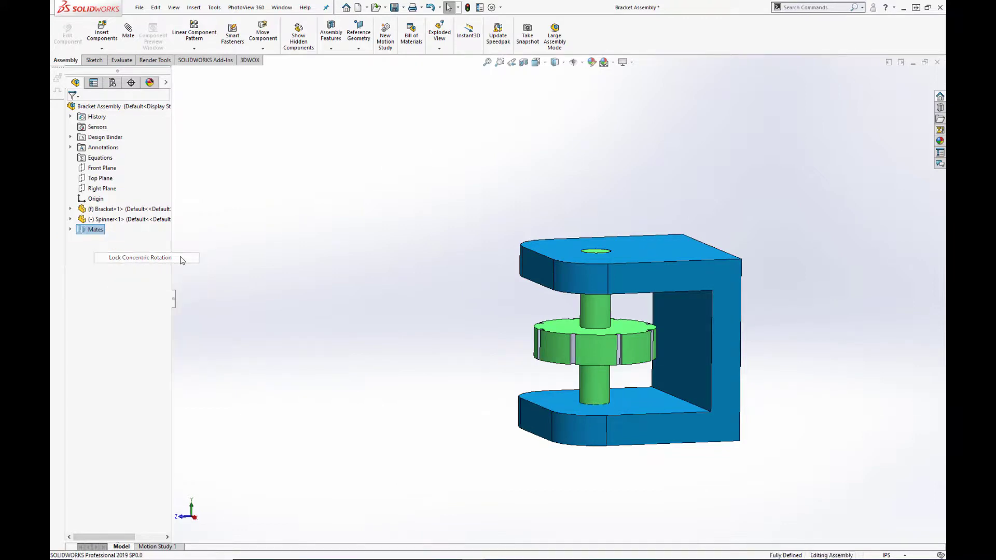
click(617, 367)
click(443, 313)
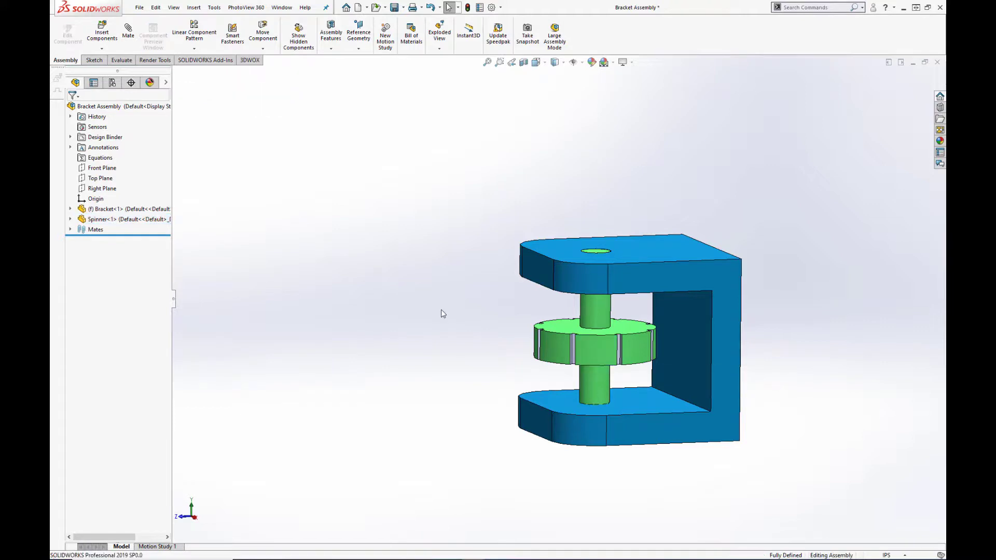